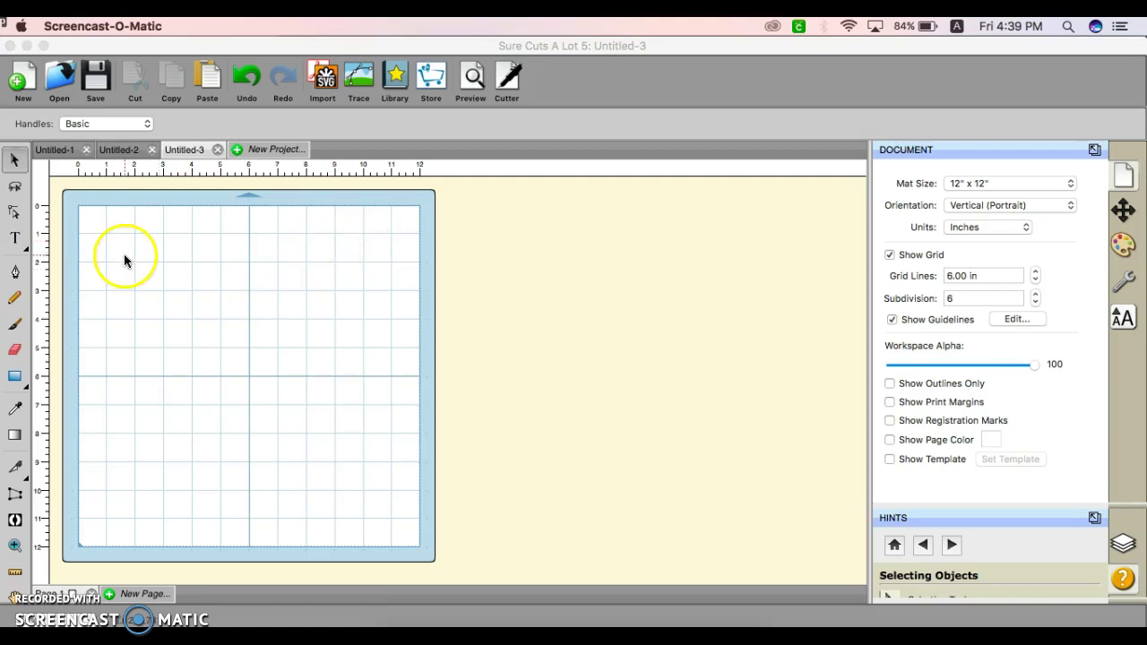
- Add the text "Word Example" in the Impact font near the upper part of the mat
left_click(14, 237)
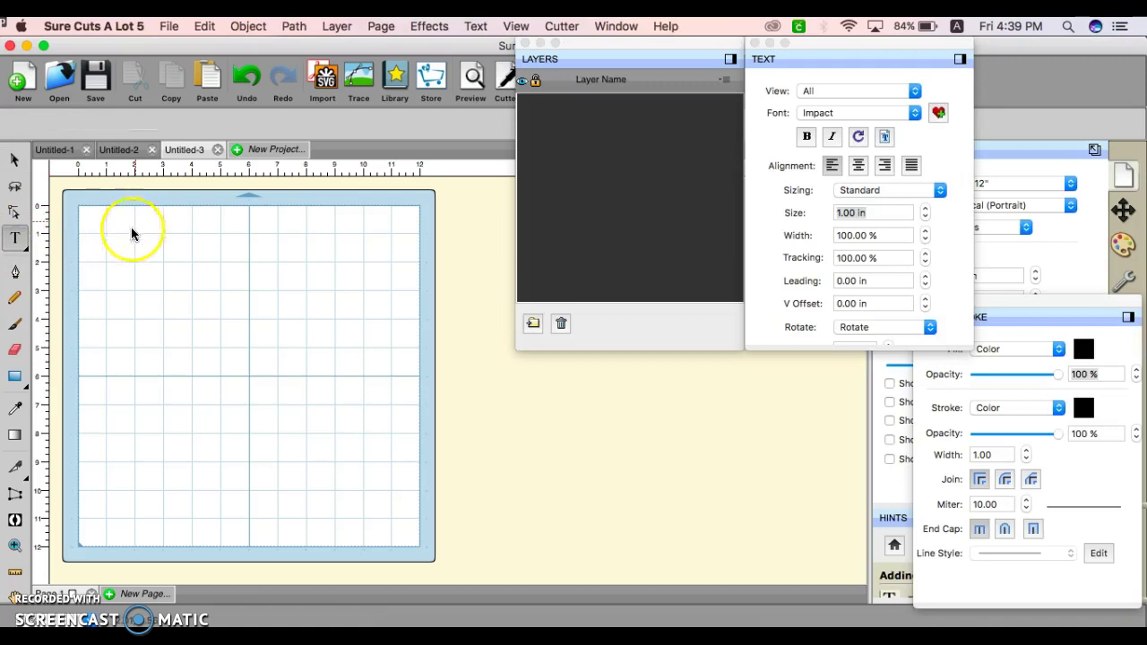
left_click(121, 273)
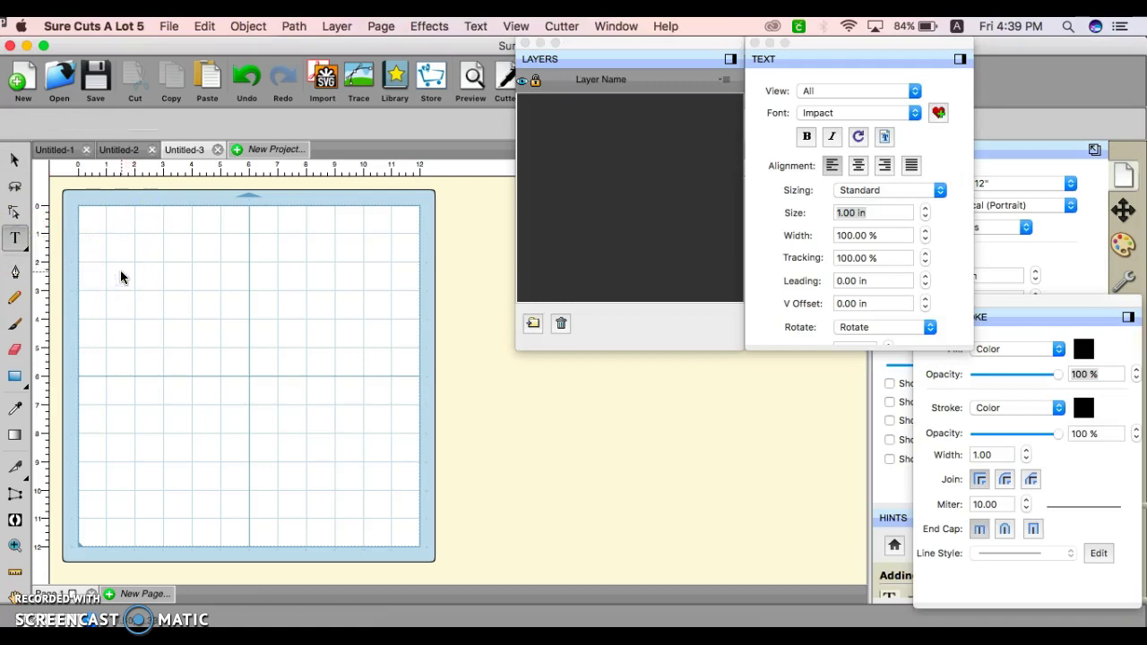
type("Word Ex")
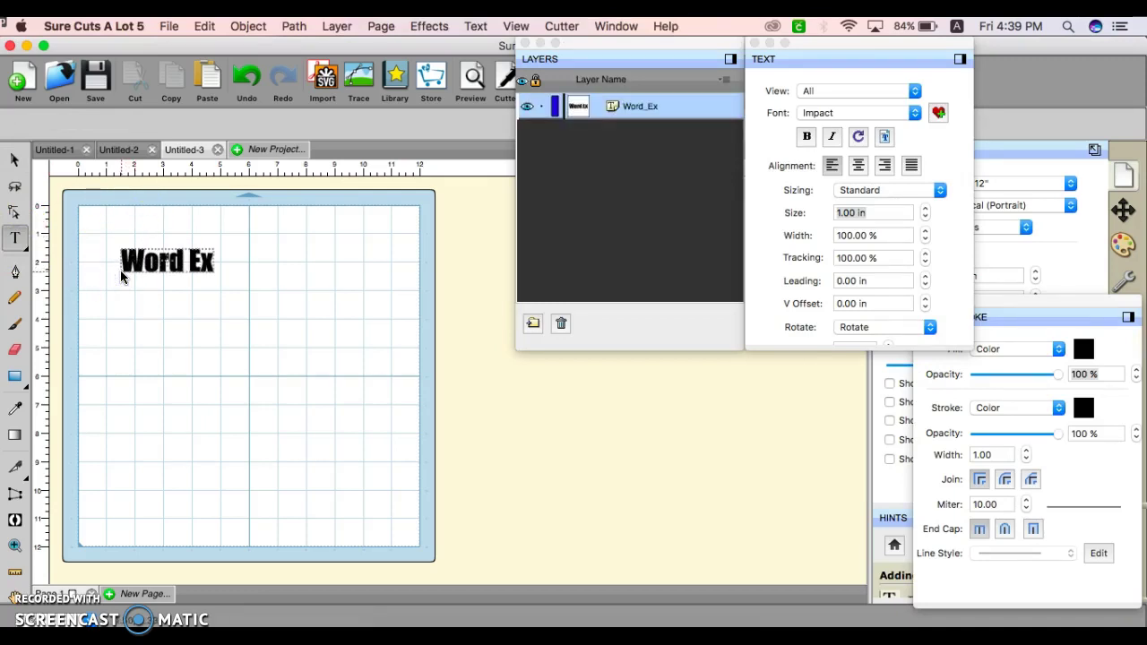
type("ample")
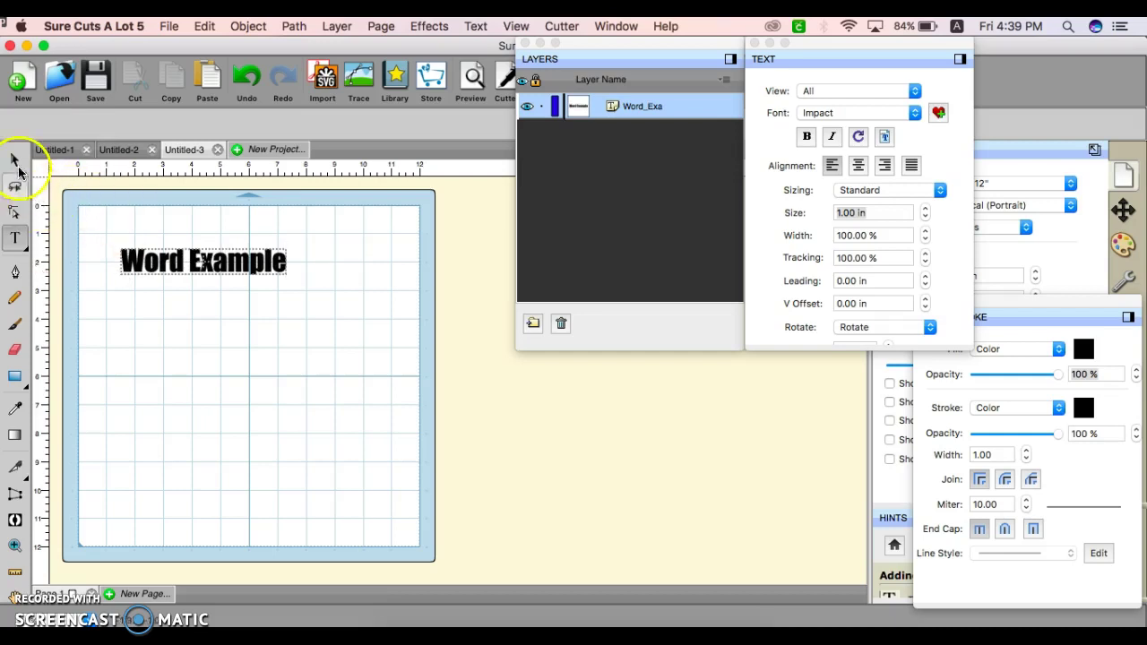
left_click(14, 161)
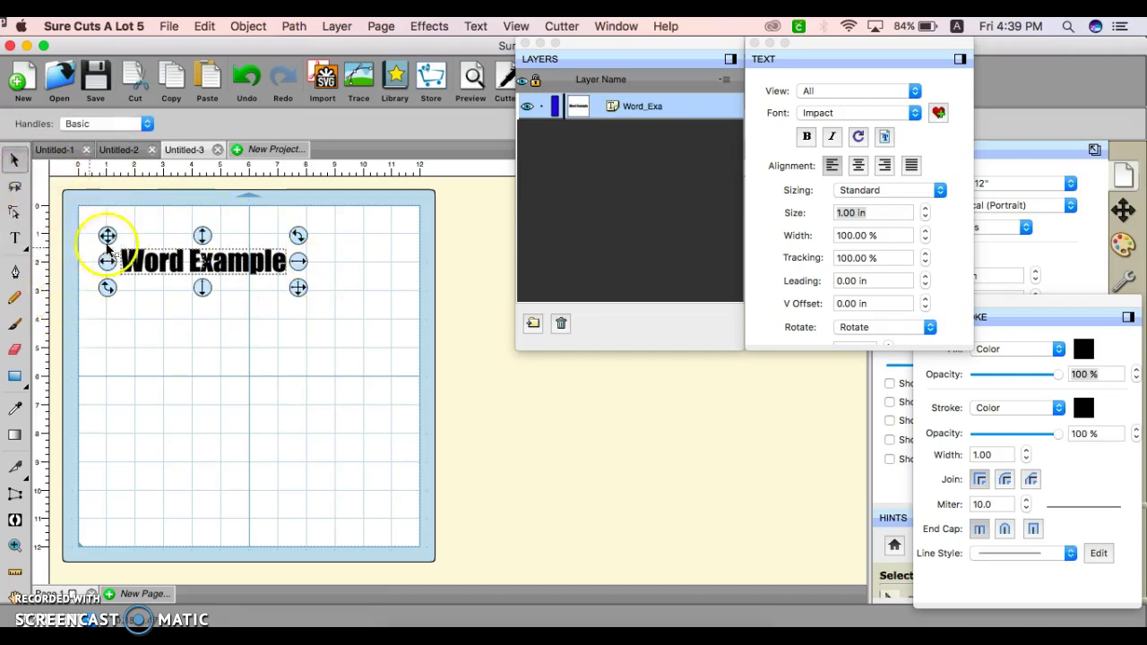
left_click(299, 293)
left_click_drag(300, 293, 353, 346)
left_click(248, 80)
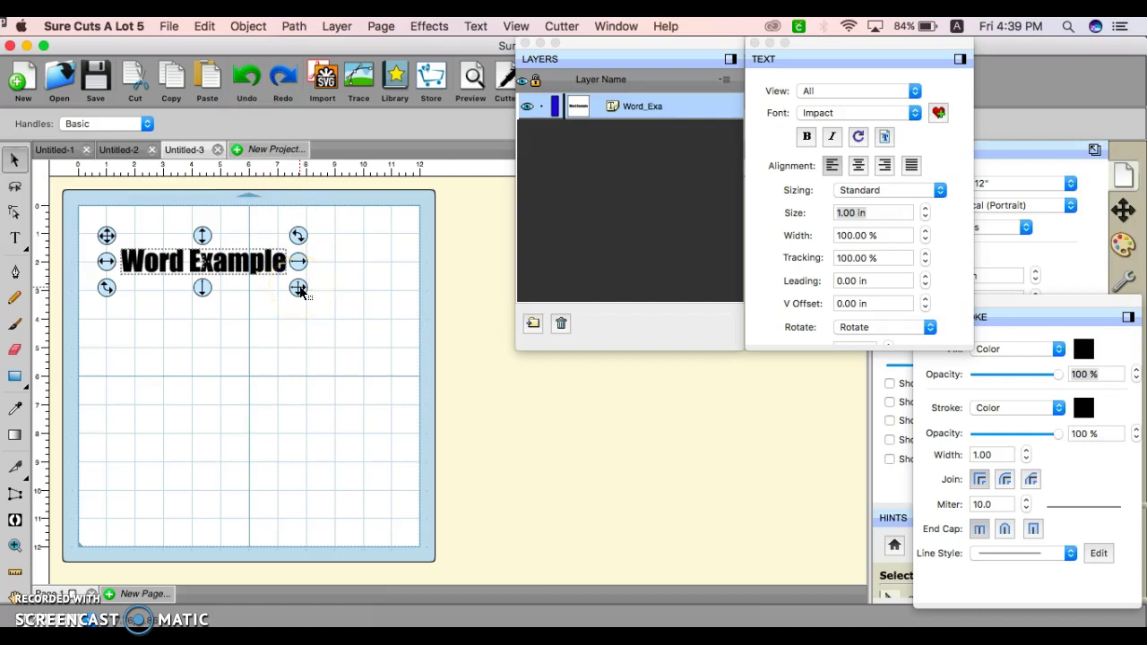
- Enlarge the "Word Example" text to about 11 in wide and position it along the mat's upper edge
left_click_drag(300, 289, 443, 389)
left_click_drag(366, 281, 333, 235)
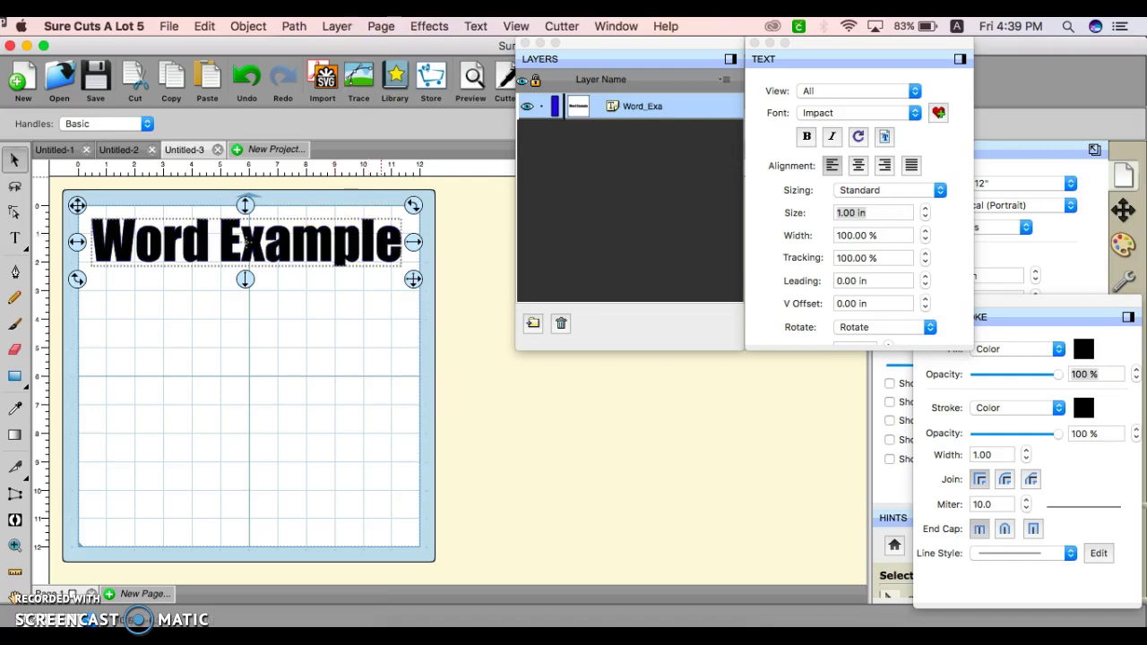
- Duplicate the text layer three times and stack the copies below the original, with a gap between each line
left_click(337, 26)
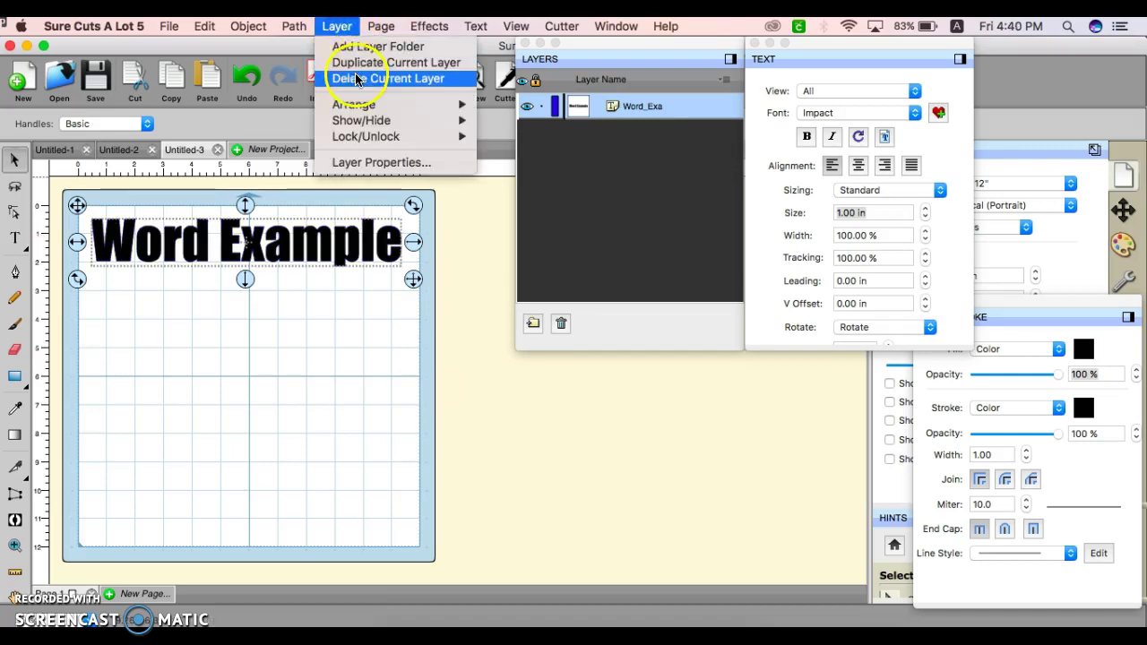
left_click(356, 63)
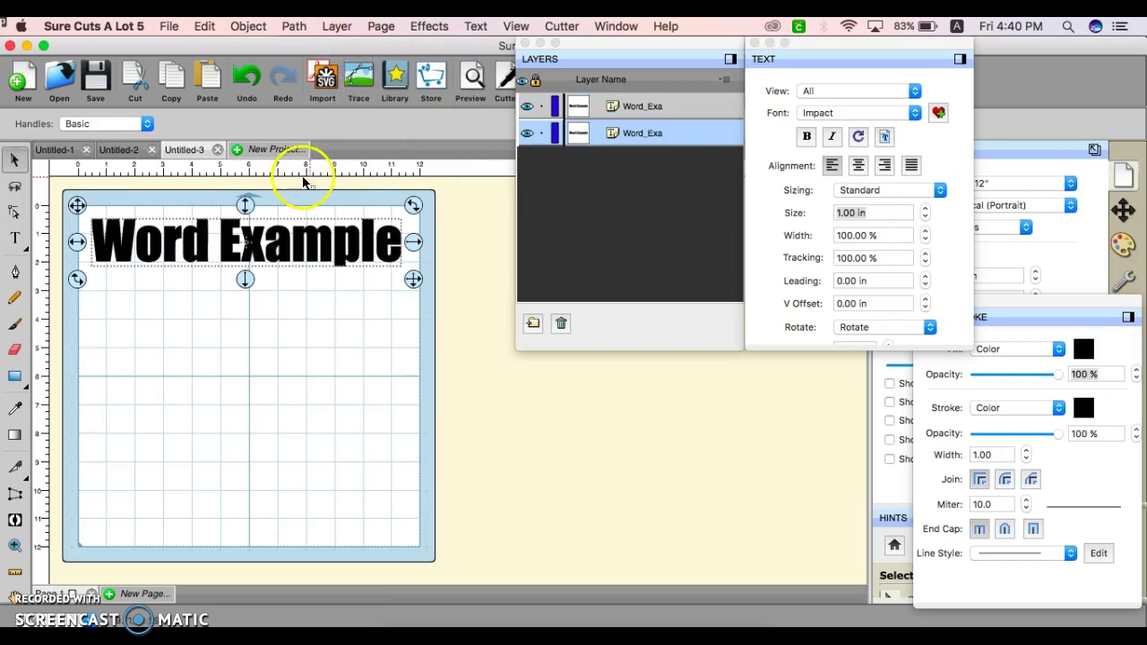
left_click_drag(287, 248, 294, 323)
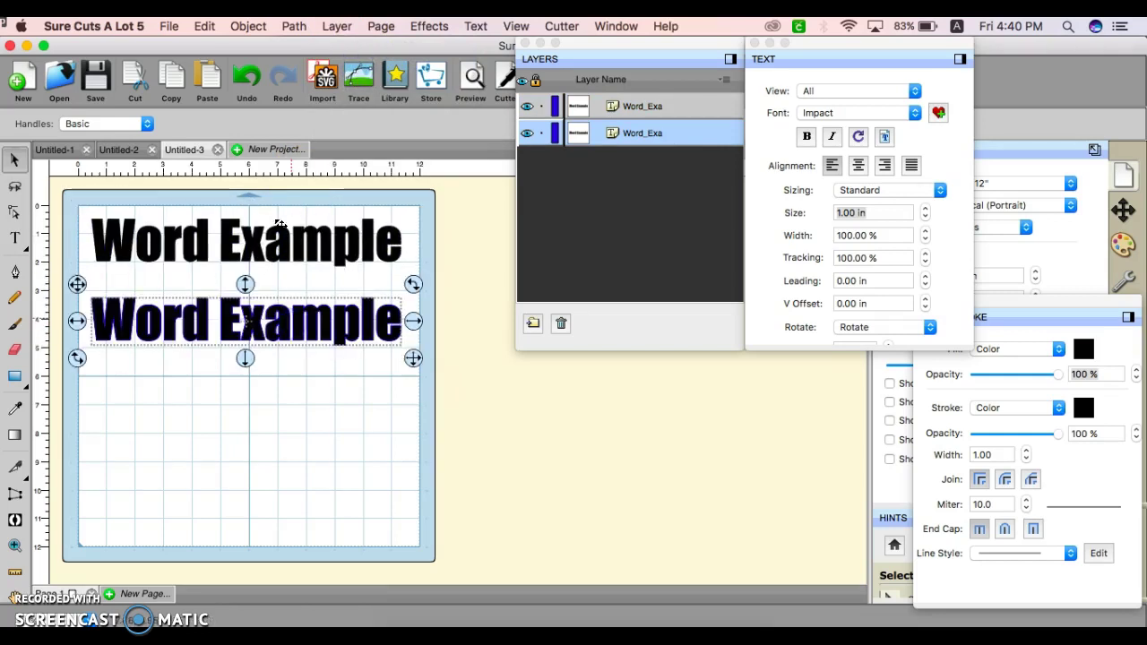
left_click(333, 31)
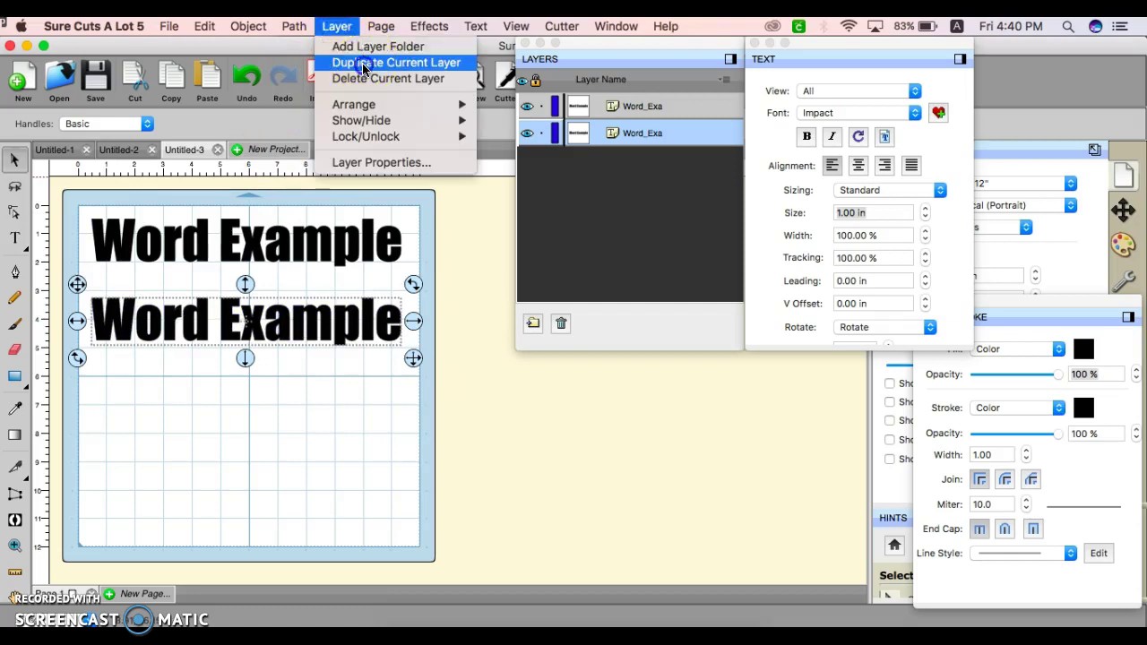
left_click(359, 62)
left_click_drag(320, 320, 318, 398)
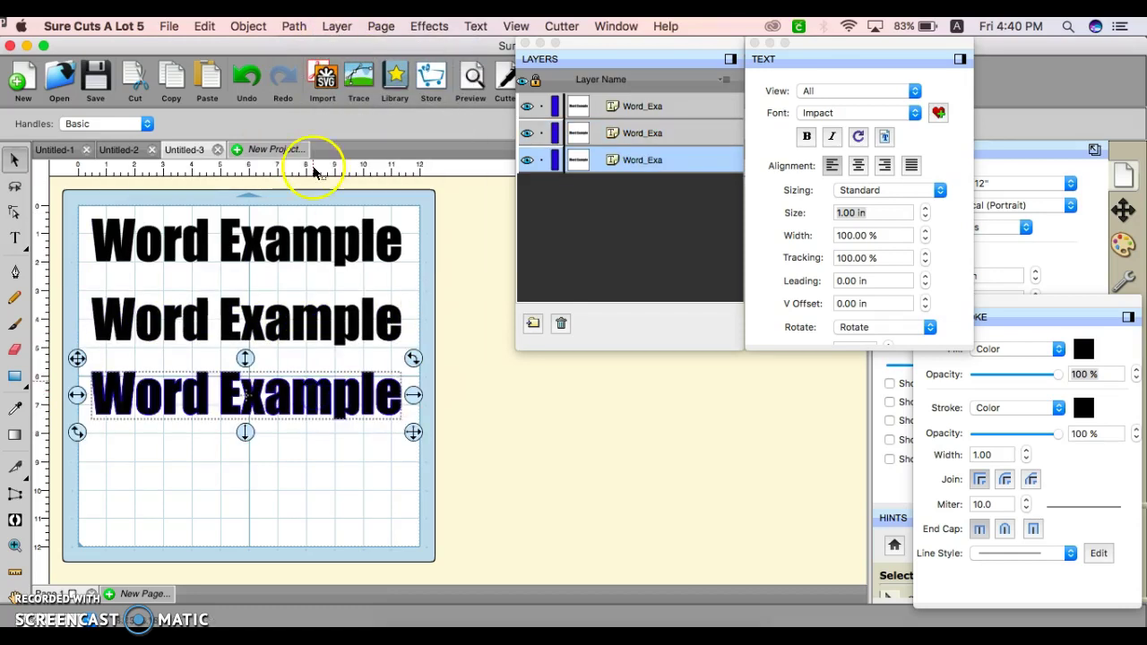
left_click(333, 27)
left_click(358, 63)
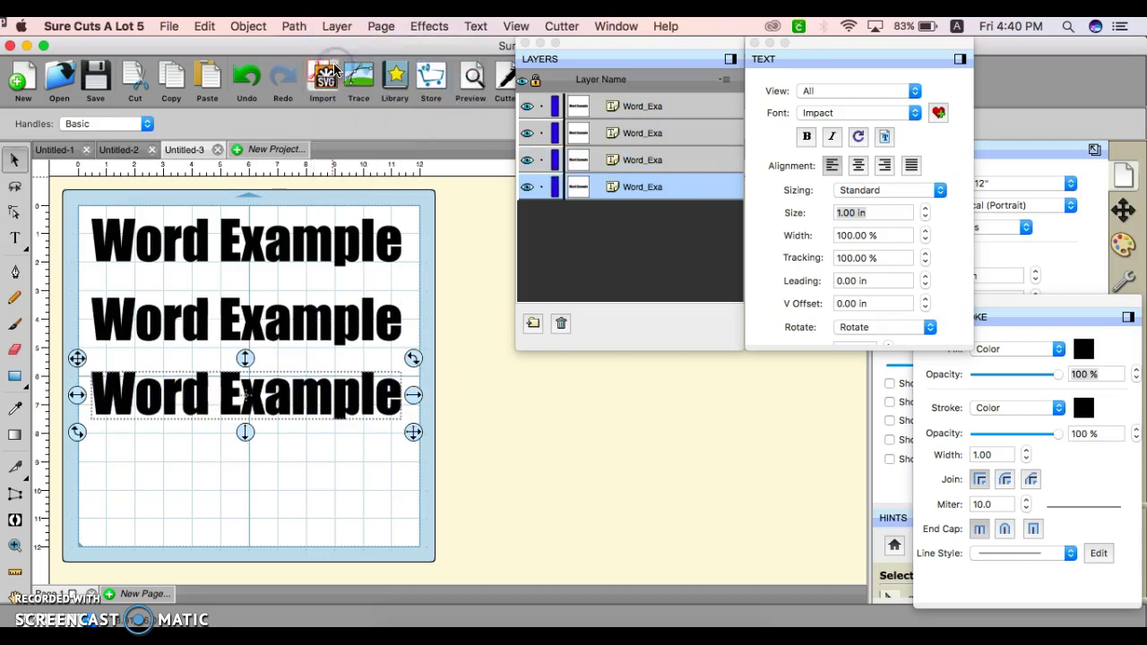
left_click_drag(307, 397, 317, 486)
- Start a shadow layer for the topmost "Word Example" text and set its color to red
left_click(299, 248)
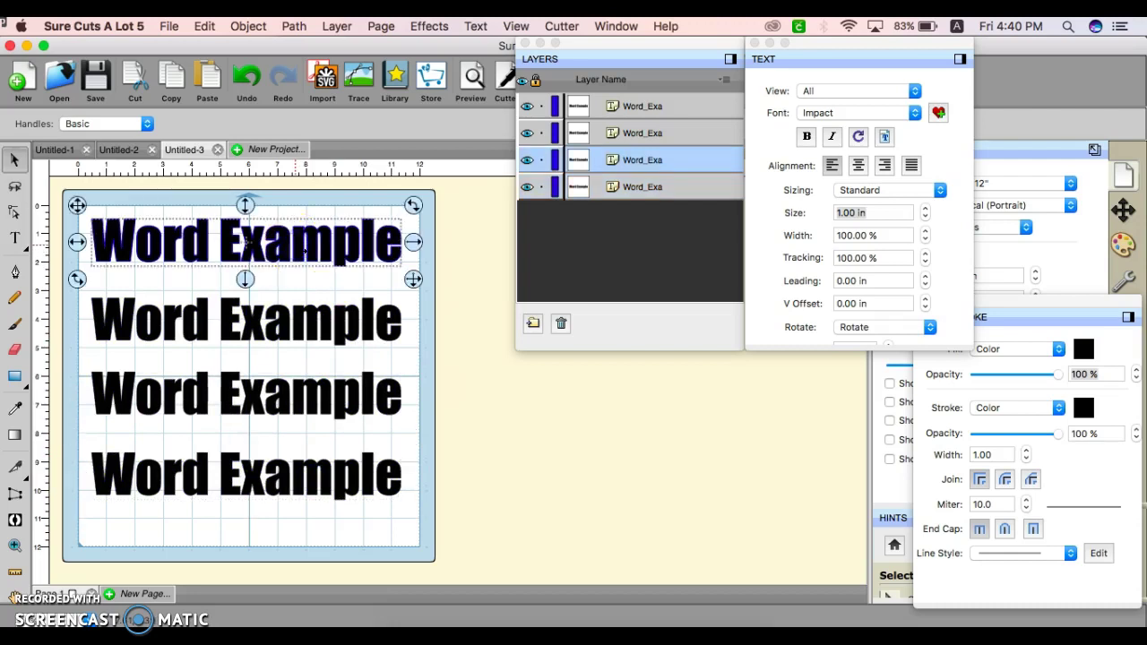
left_click(12, 161)
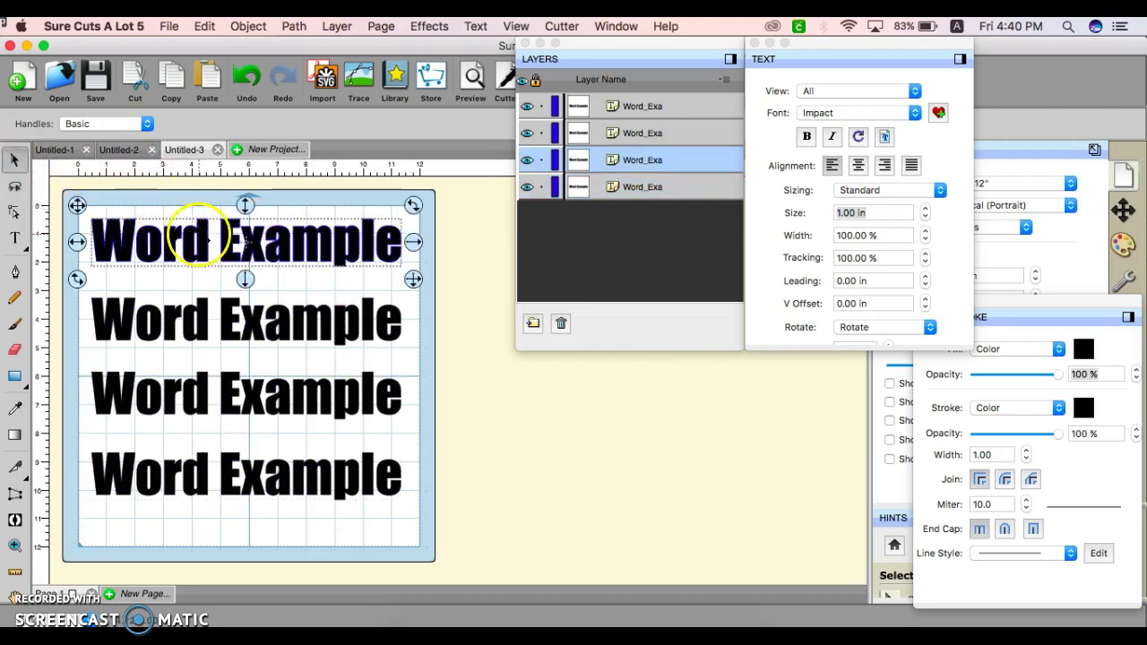
right_click(204, 234)
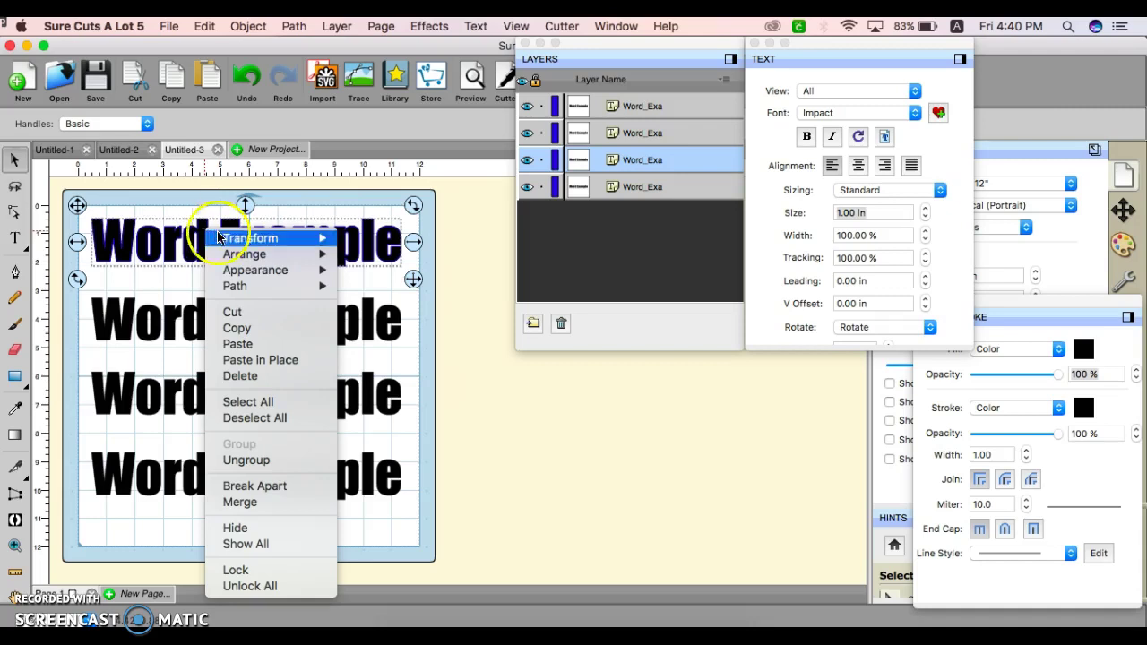
left_click(240, 251)
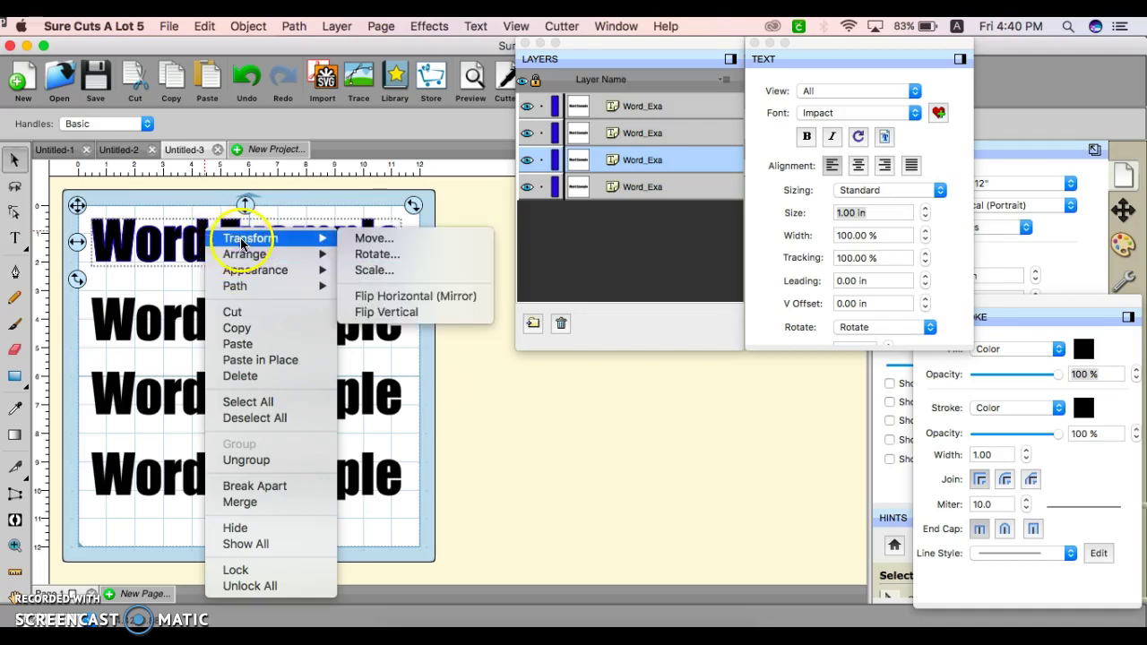
mouse_move(243, 272)
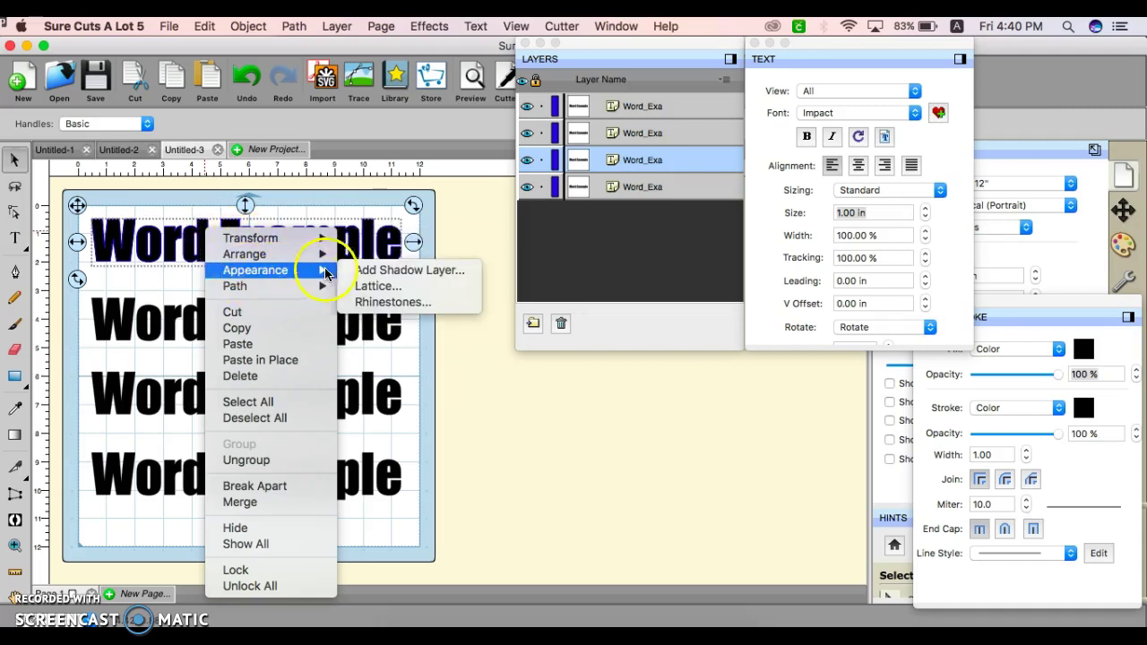
left_click(375, 270)
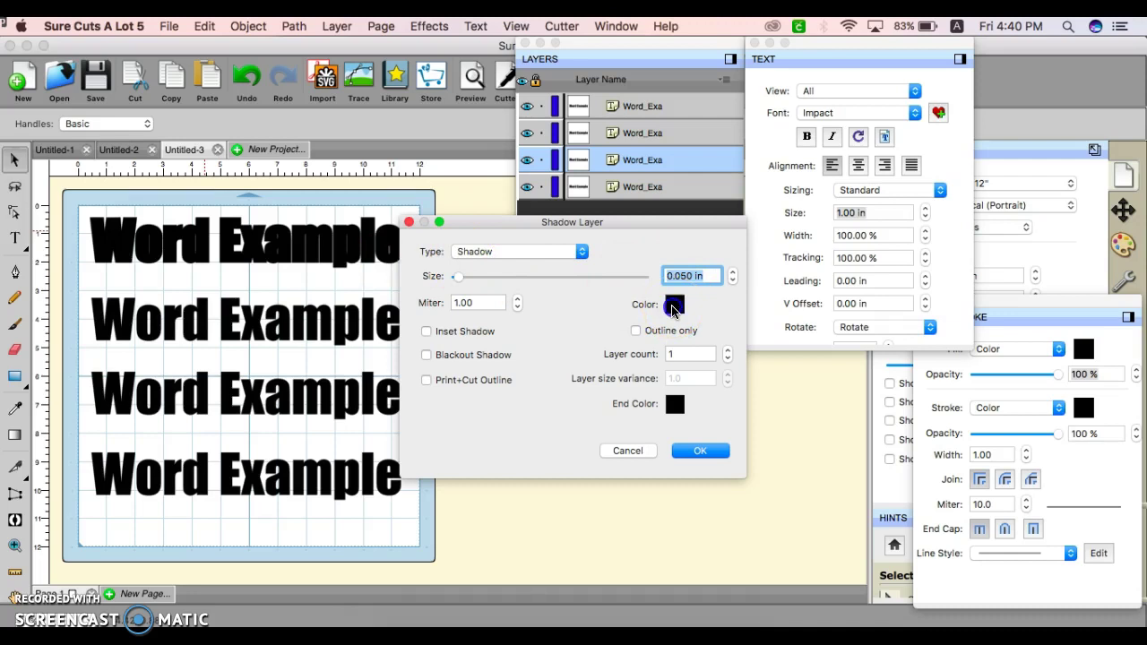
left_click(673, 307)
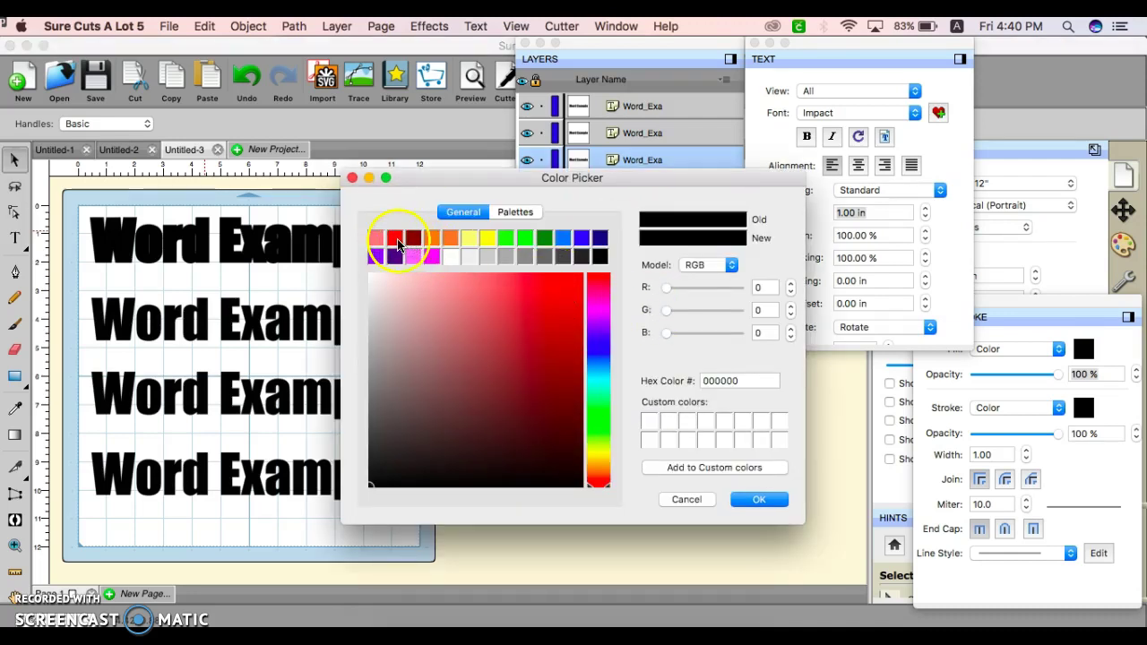
left_click(397, 241)
left_click(755, 501)
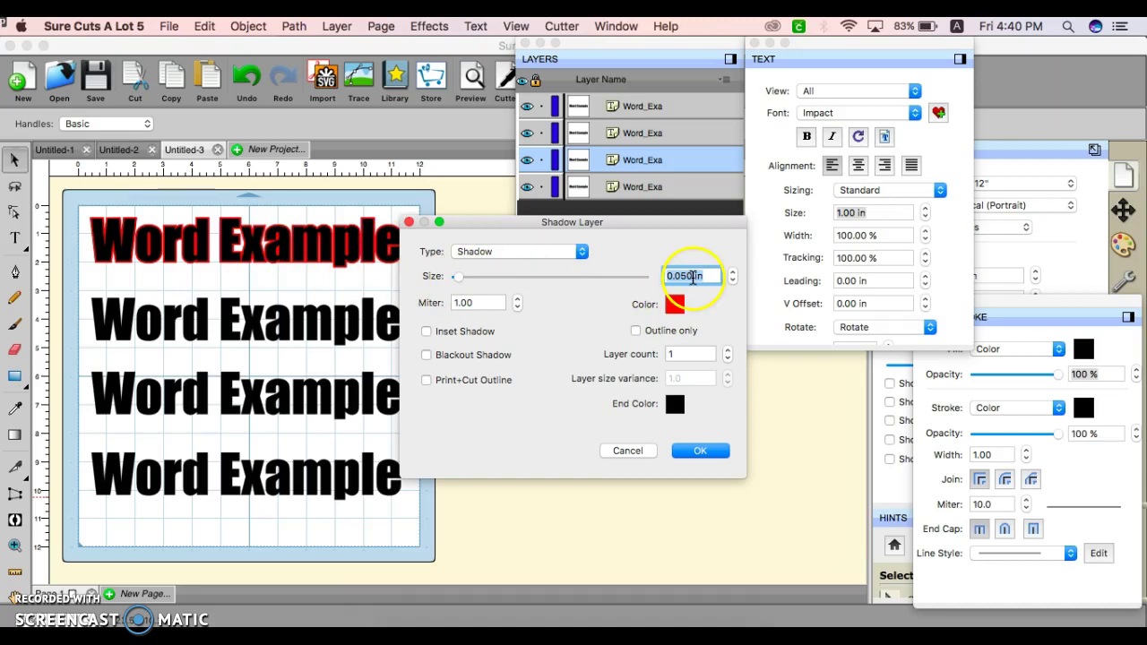
- Set the red shadow's size to 0.177 in and apply the shadow layer
mouse_move(461, 279)
left_mouse_down()
mouse_move(484, 281)
mouse_move(464, 278)
left_mouse_up()
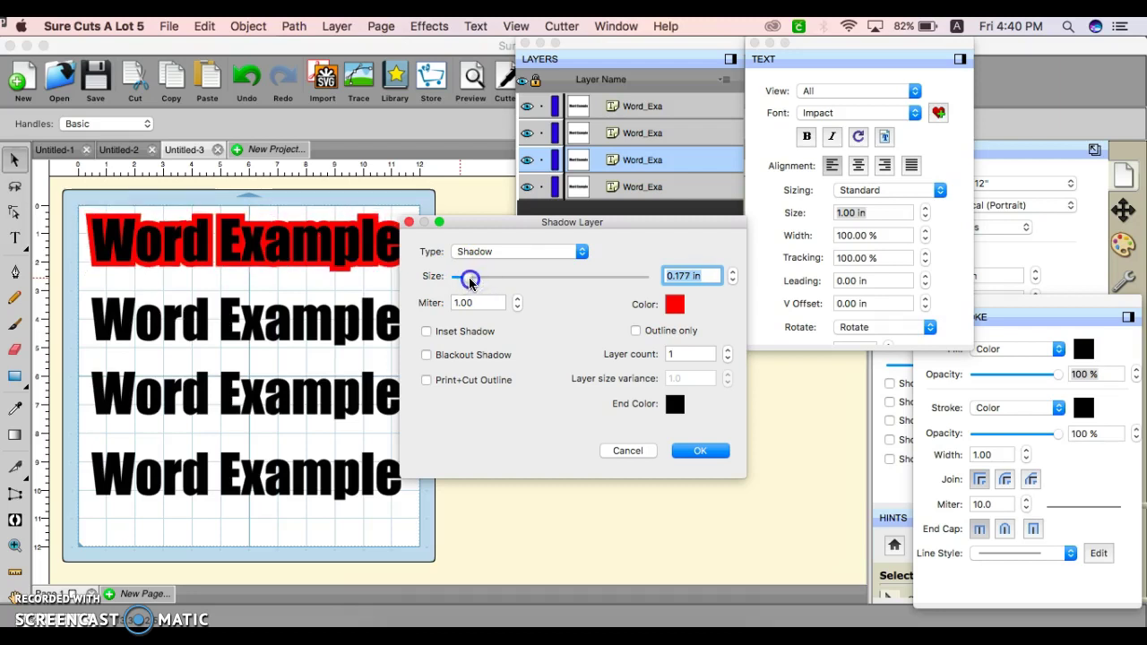
left_click(681, 281)
left_click_drag(679, 289, 697, 287)
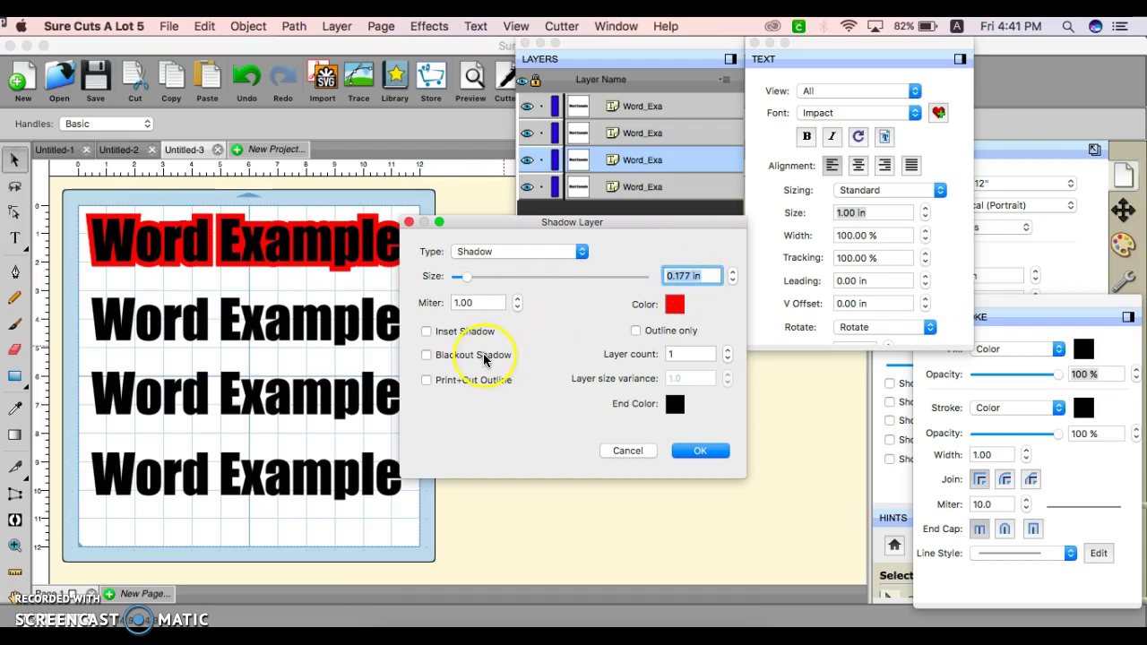
left_click(693, 452)
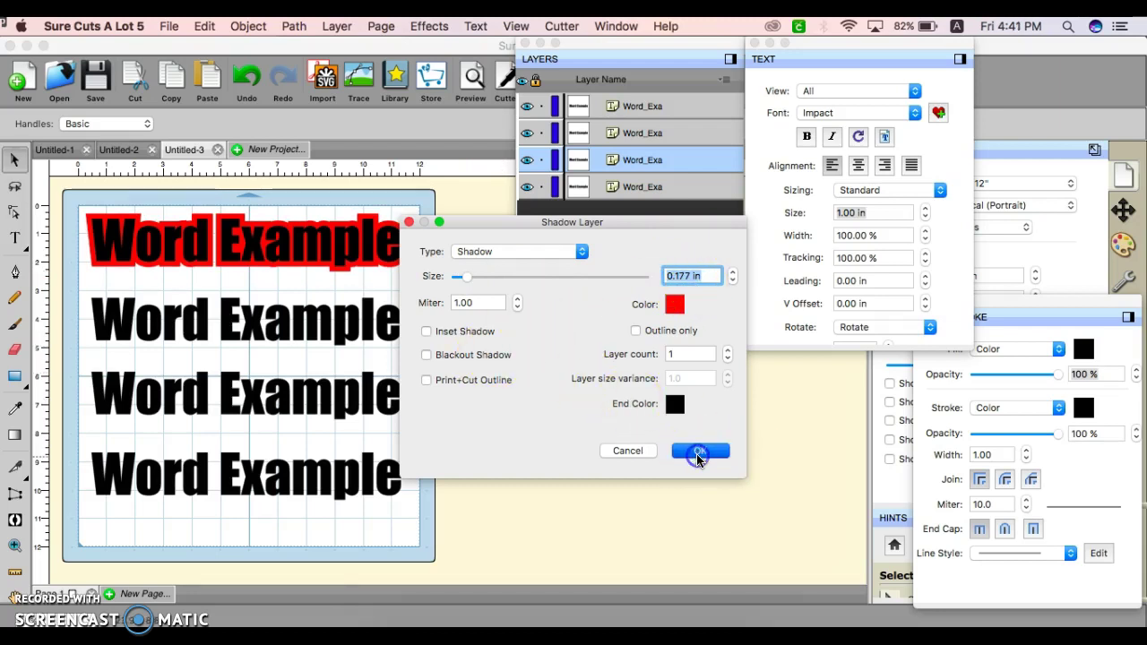
- Start a shadow layer for the second "Word Example" line and set its color to yellow
left_click(313, 331)
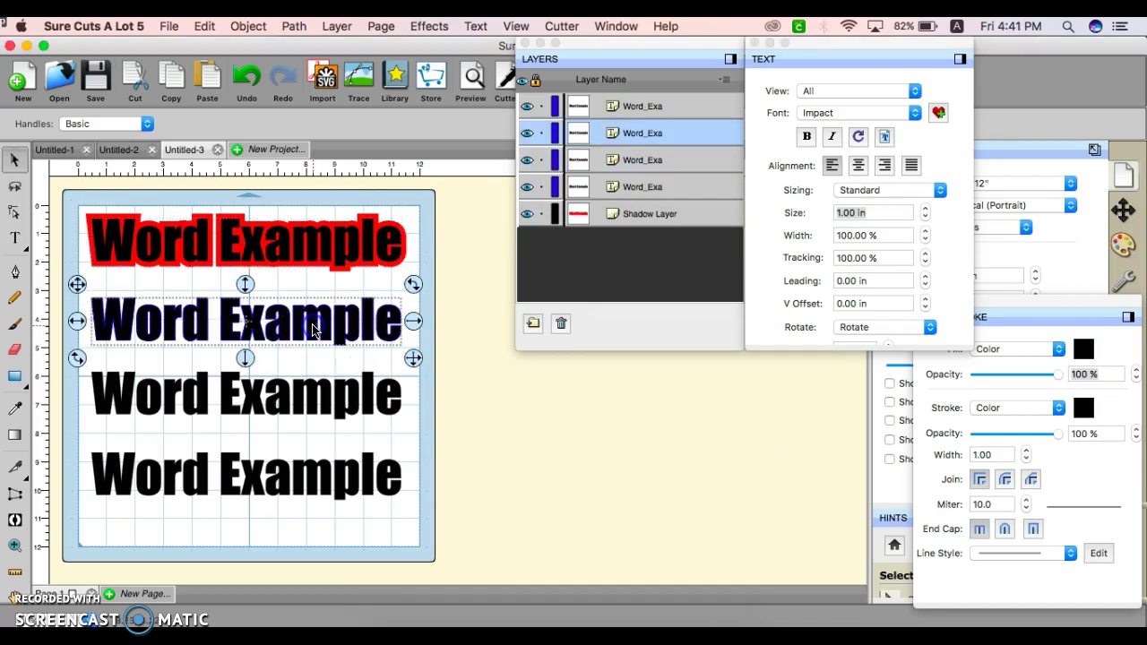
right_click(313, 331)
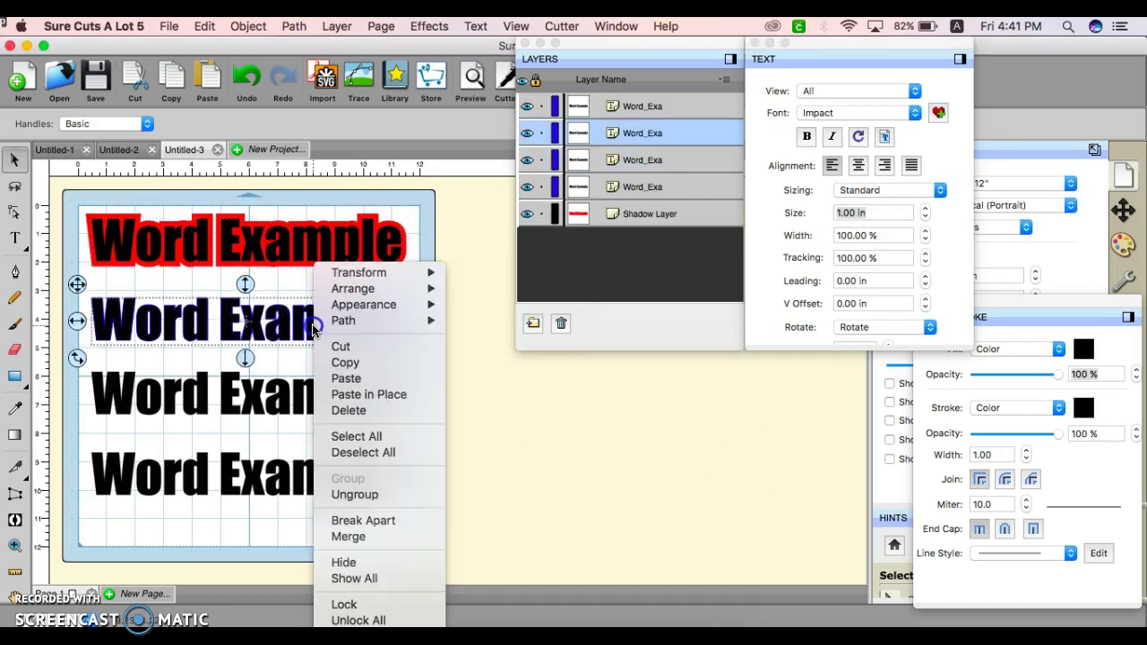
mouse_move(328, 304)
left_click(472, 296)
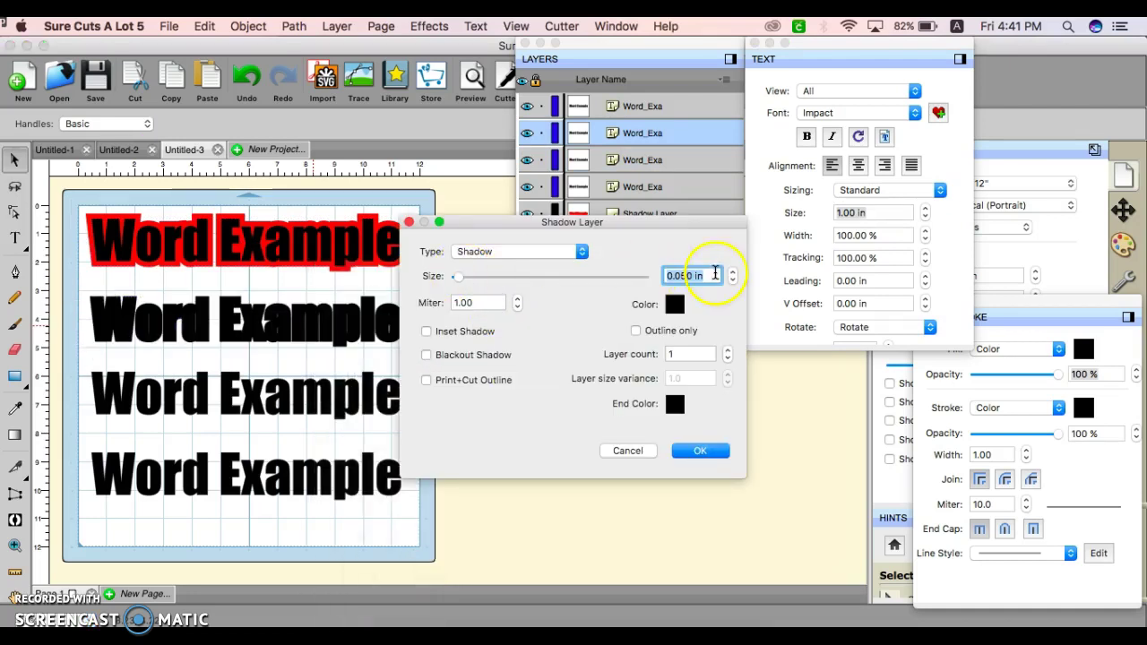
left_click(675, 305)
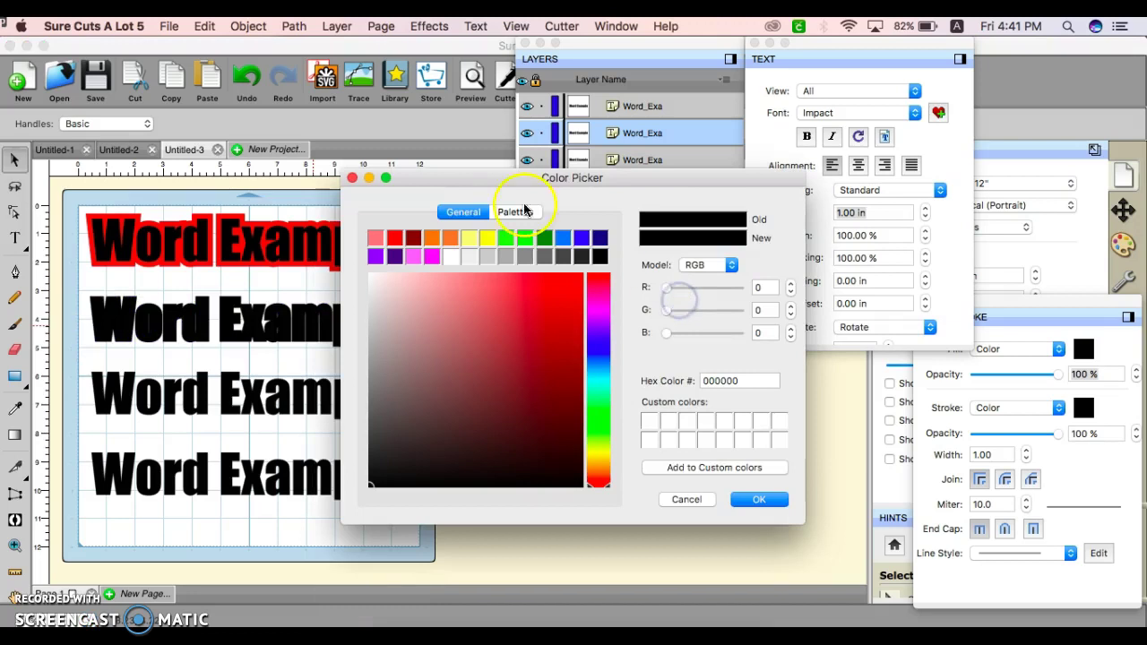
left_click(487, 237)
left_click(753, 499)
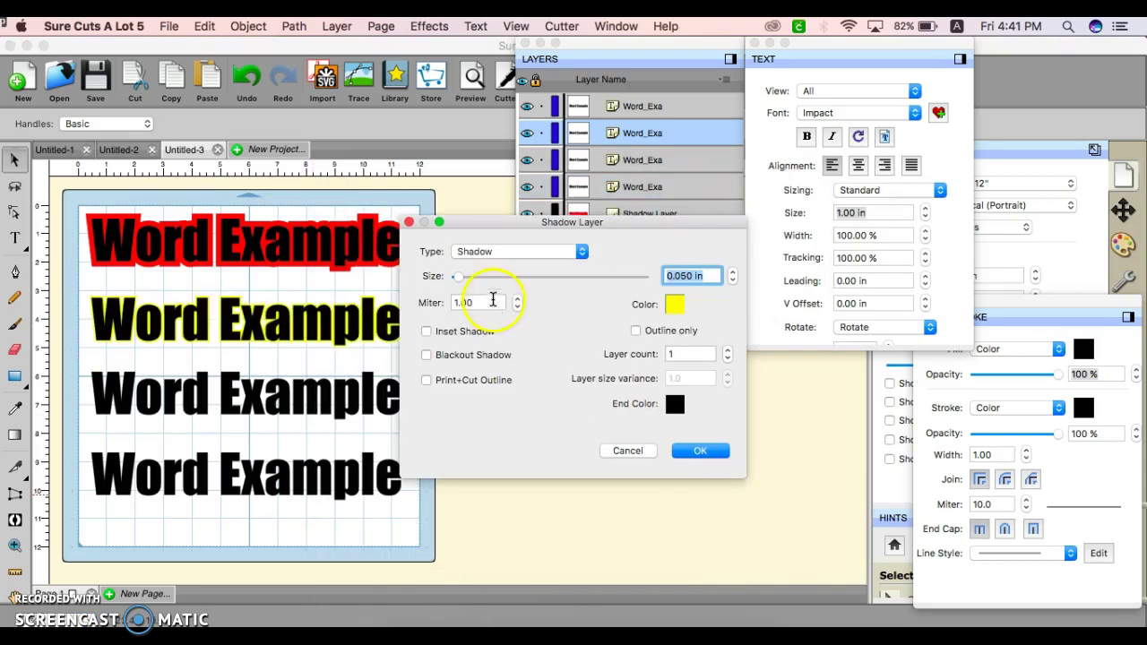
- Set the yellow shadow's size to 0.198 in and its type to Shadow (Rounded)
left_click(457, 279)
left_click_drag(457, 281, 467, 282)
left_click(479, 252)
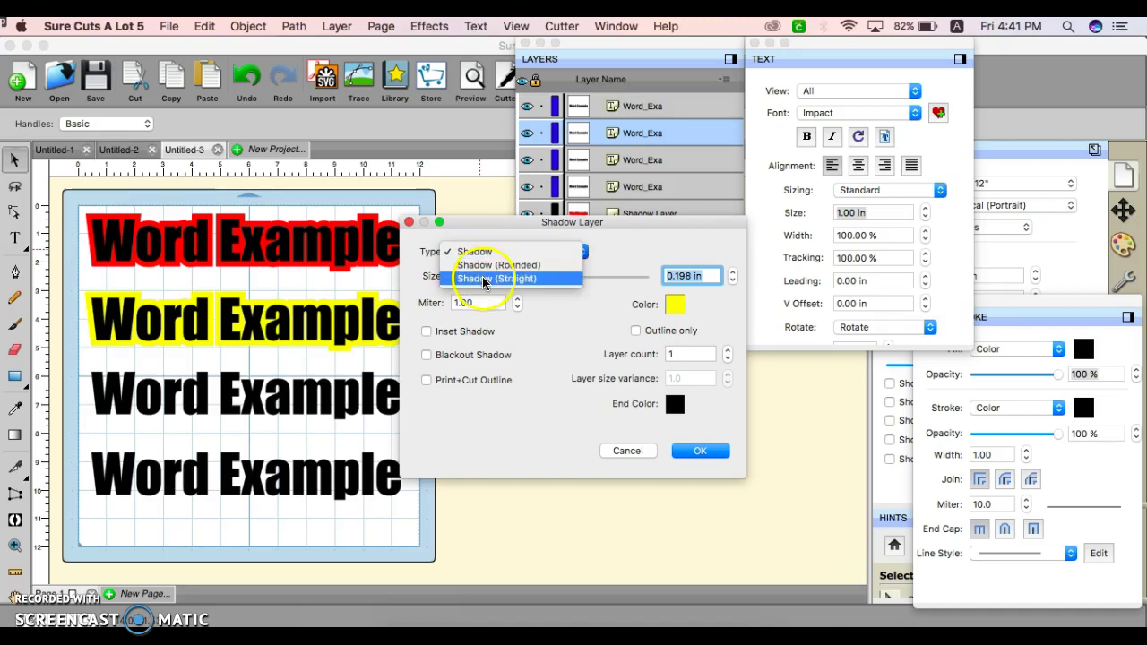
left_click(485, 268)
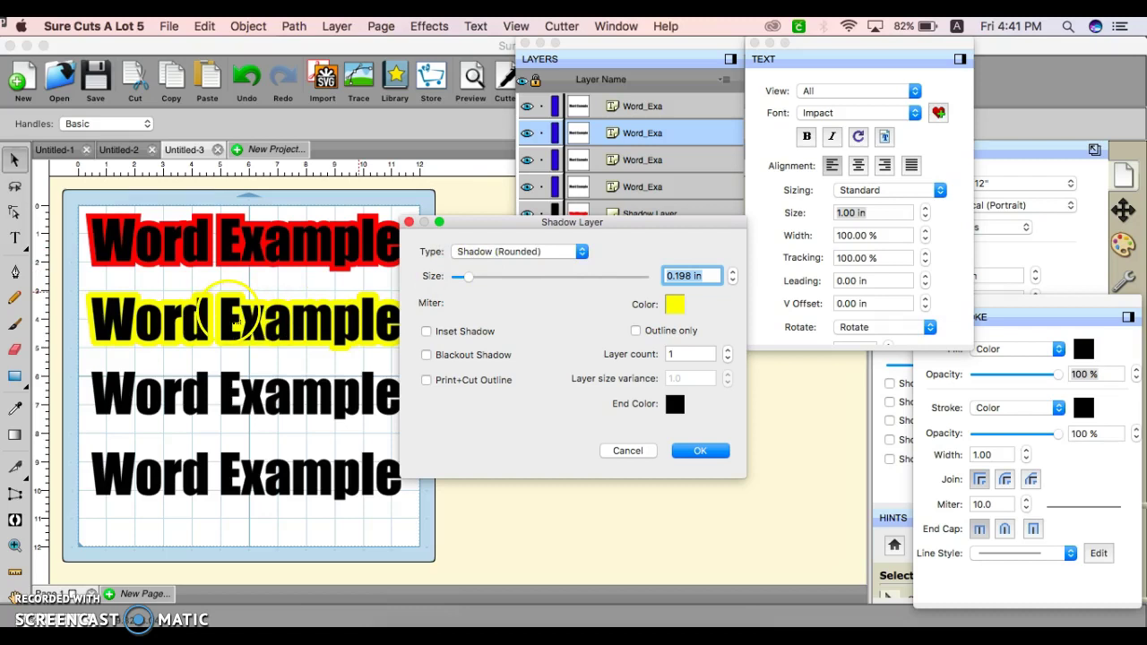
- Try the Shadow (Straight) type with a size of 0.177 in and switch back to Shadow (Rounded)
left_click(512, 250)
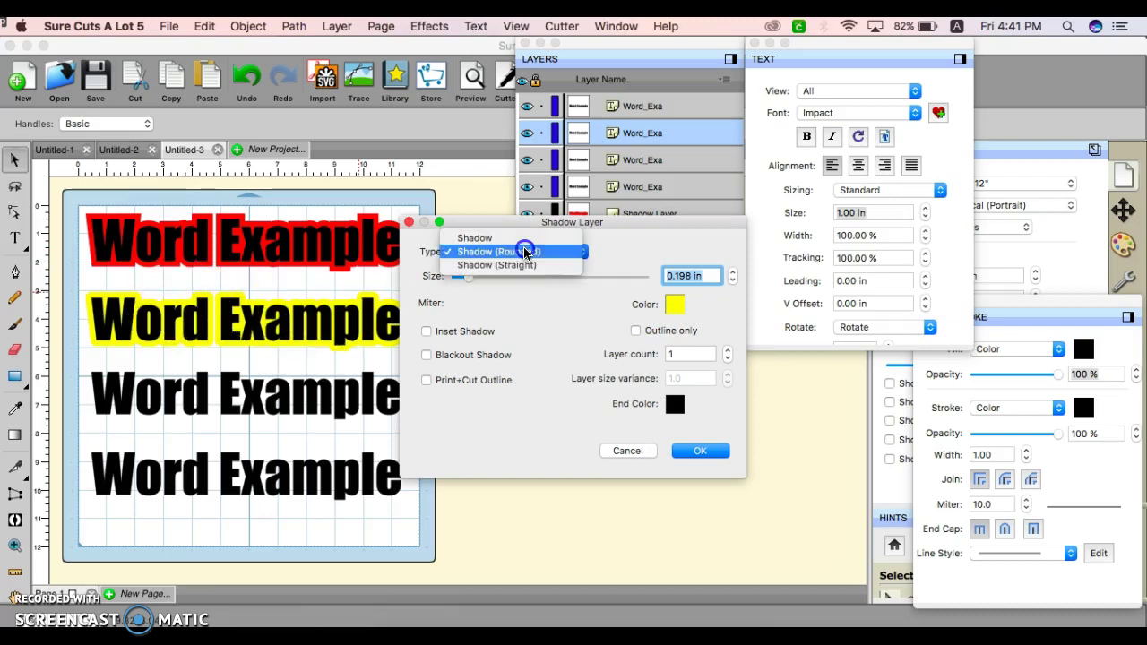
left_click(523, 268)
left_click_drag(523, 271, 465, 283)
left_click(467, 280)
left_click(495, 252)
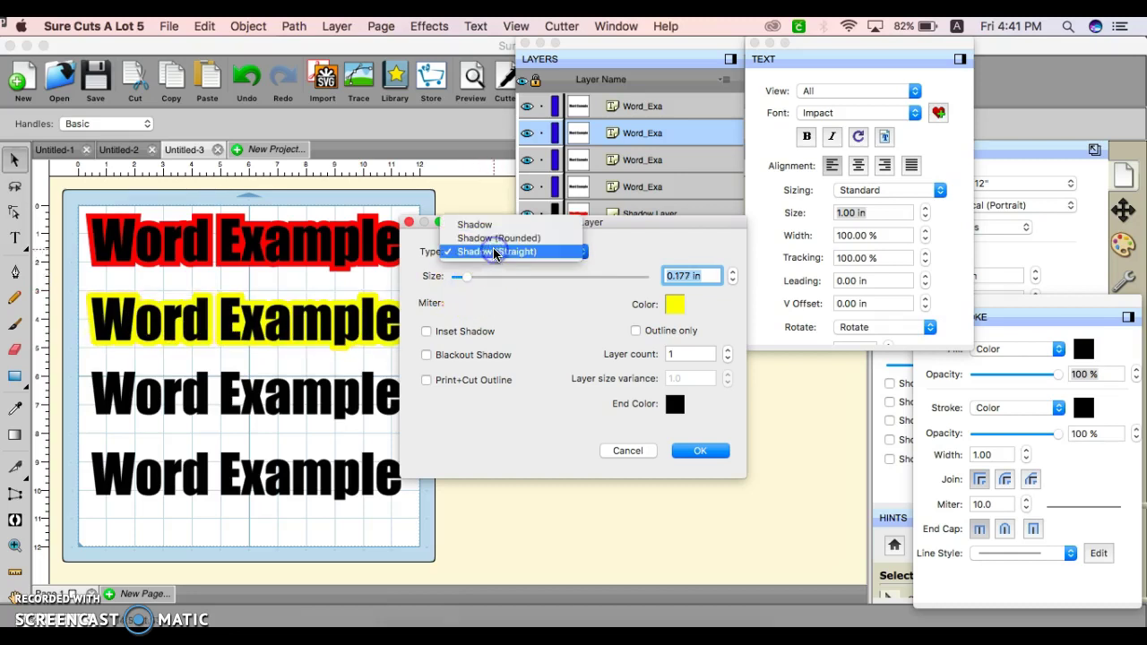
left_click(498, 238)
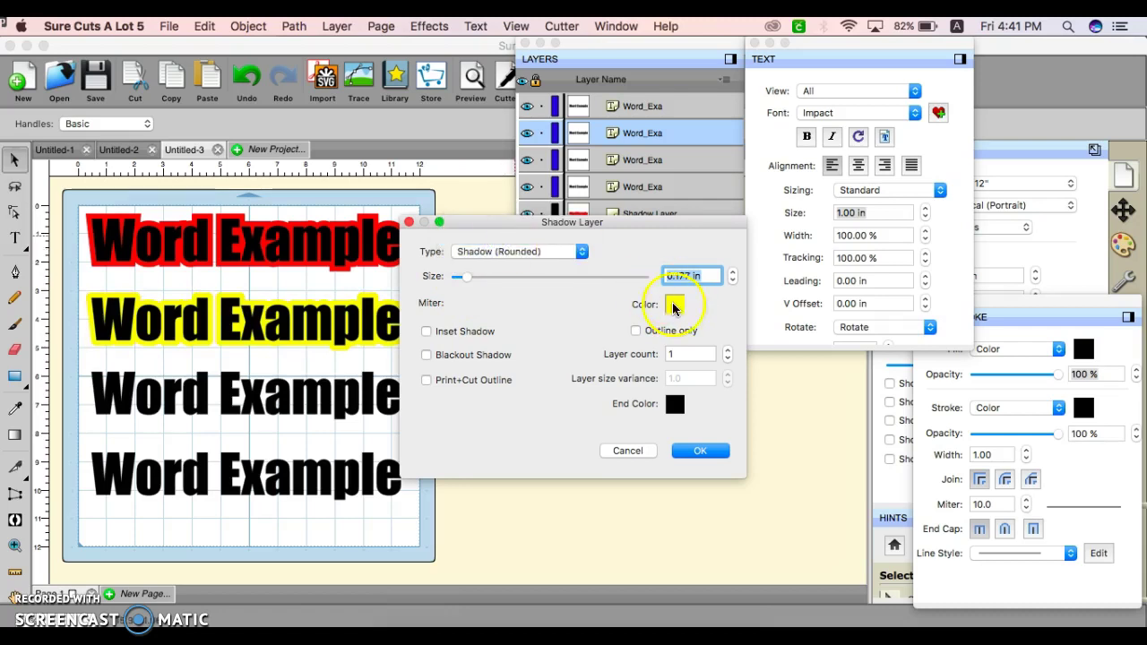
- Change the second line's rounded shadow color to red and apply the shadow layer
left_click(676, 308)
left_click(394, 237)
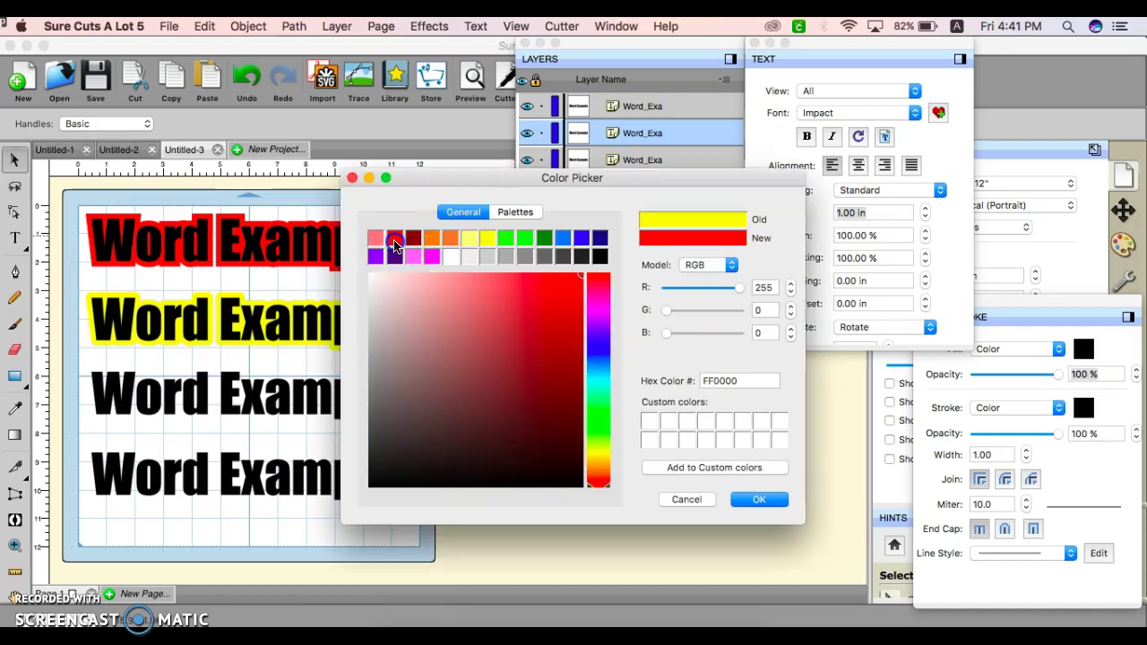
left_click(764, 502)
left_click(760, 500)
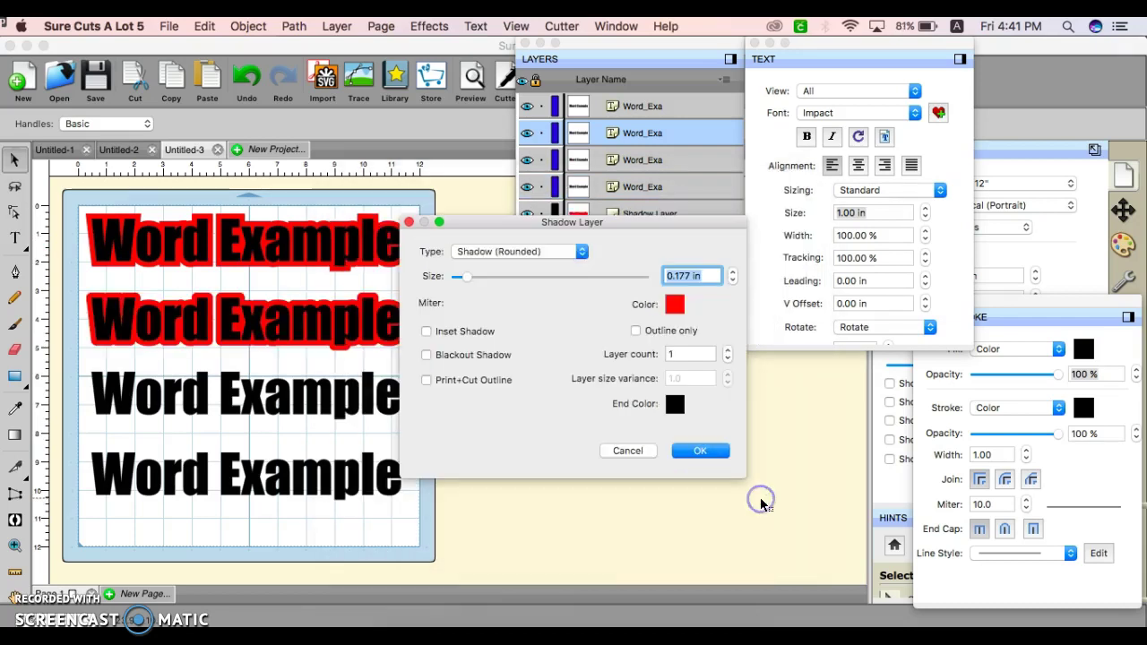
left_click(700, 451)
left_click(338, 327)
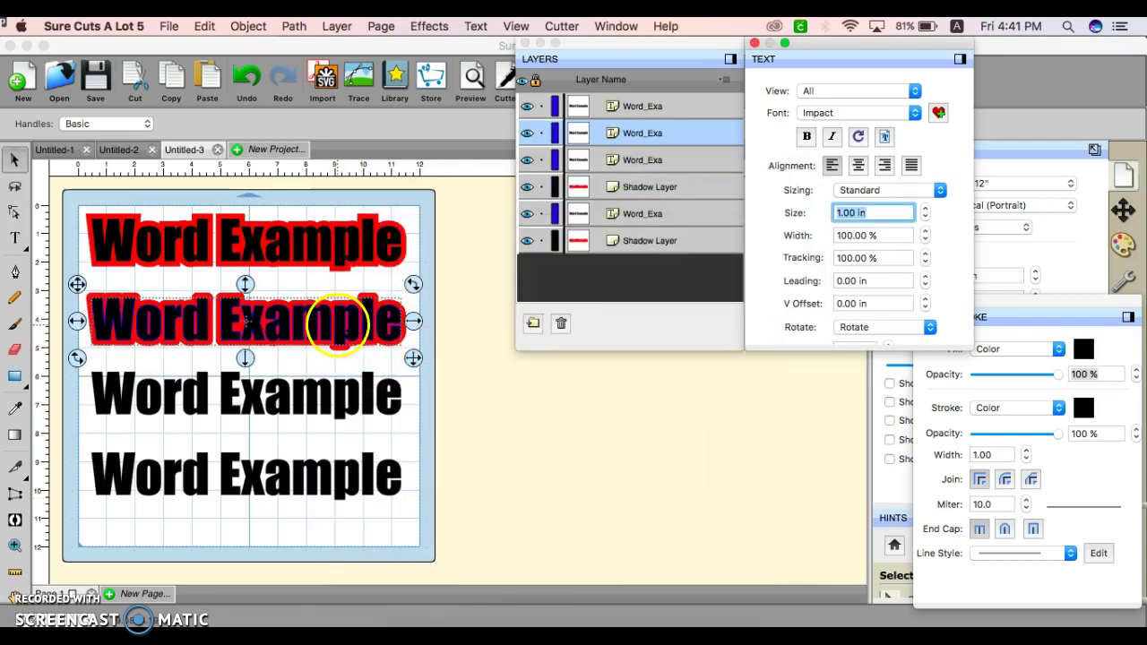
left_click_drag(338, 327, 338, 310)
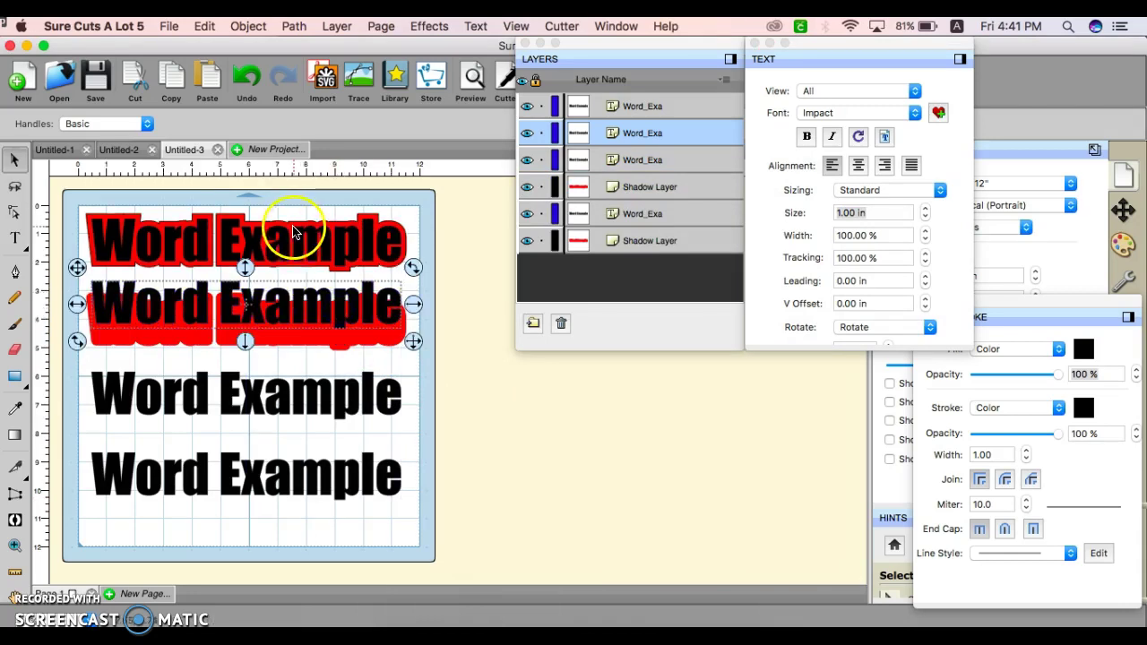
left_click(250, 81)
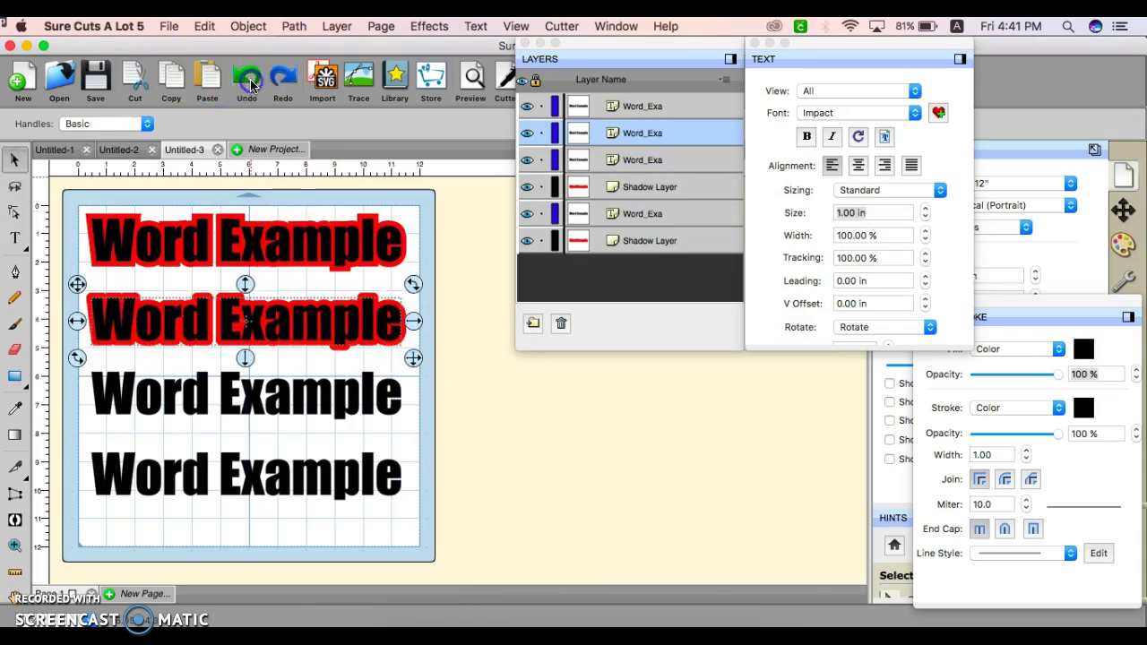
left_click(415, 378)
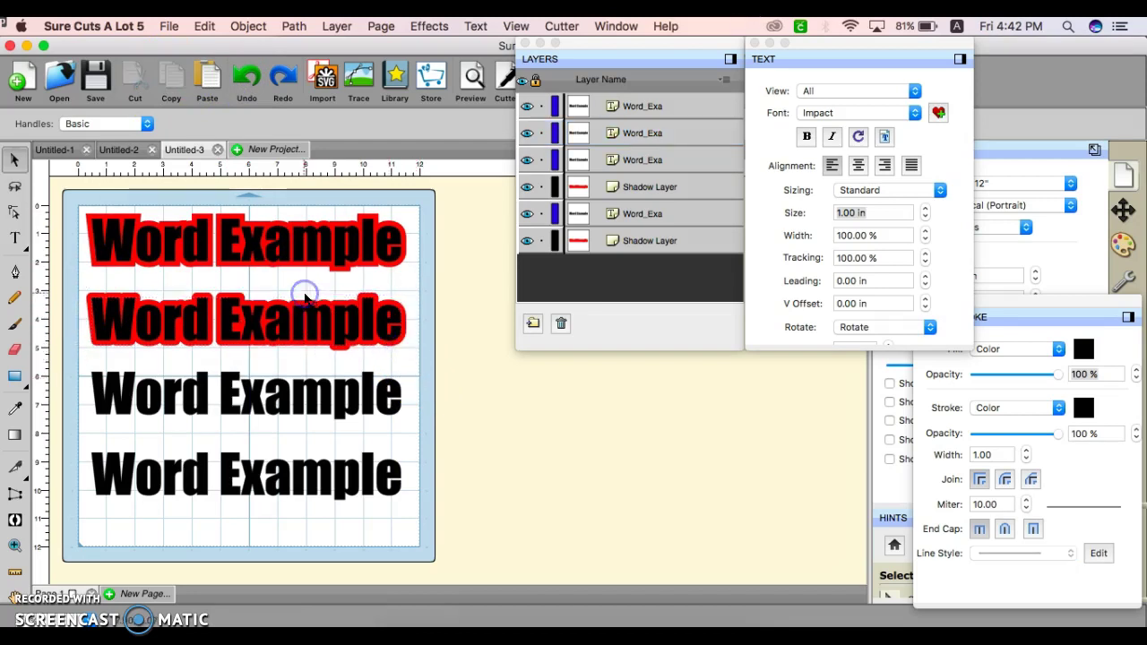
- Move the second "Word Example" text and its red shadow up separately, and realign the text over the shadow
left_click_drag(332, 322, 333, 295)
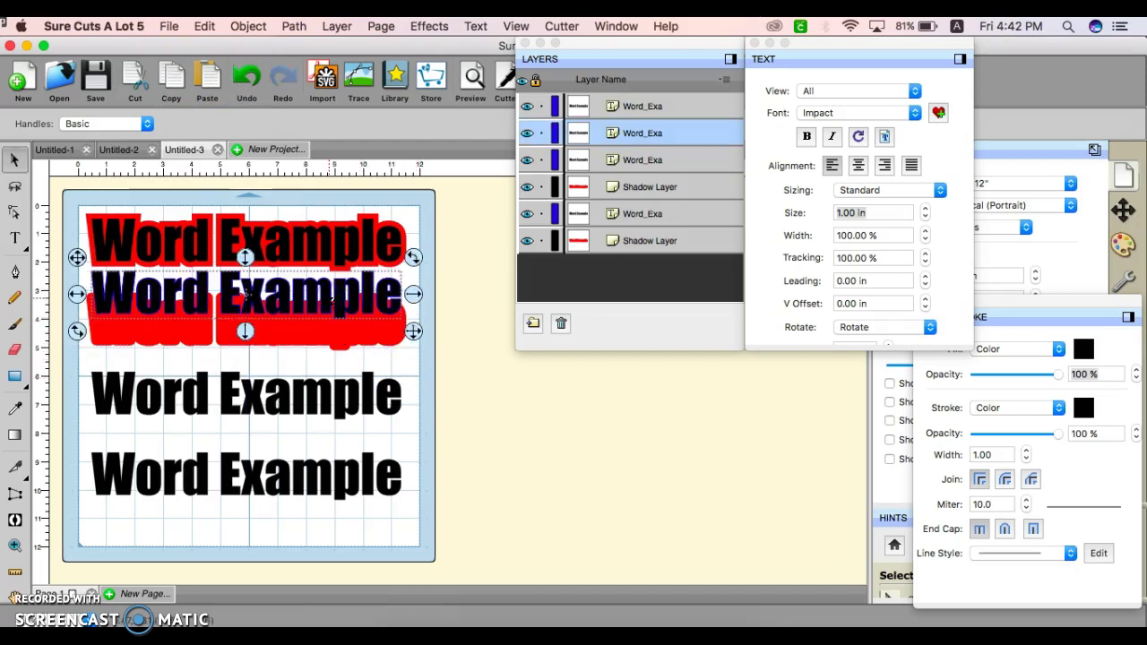
mouse_move(335, 339)
left_mouse_down()
mouse_move(339, 313)
mouse_move(344, 324)
left_mouse_up()
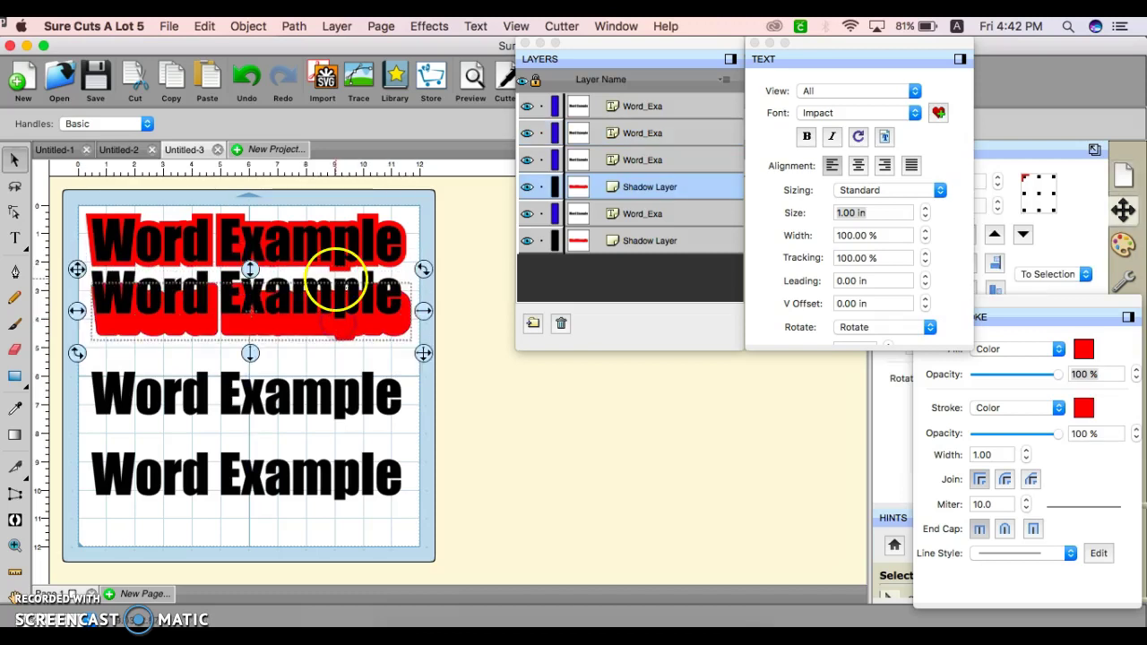
left_click(296, 283)
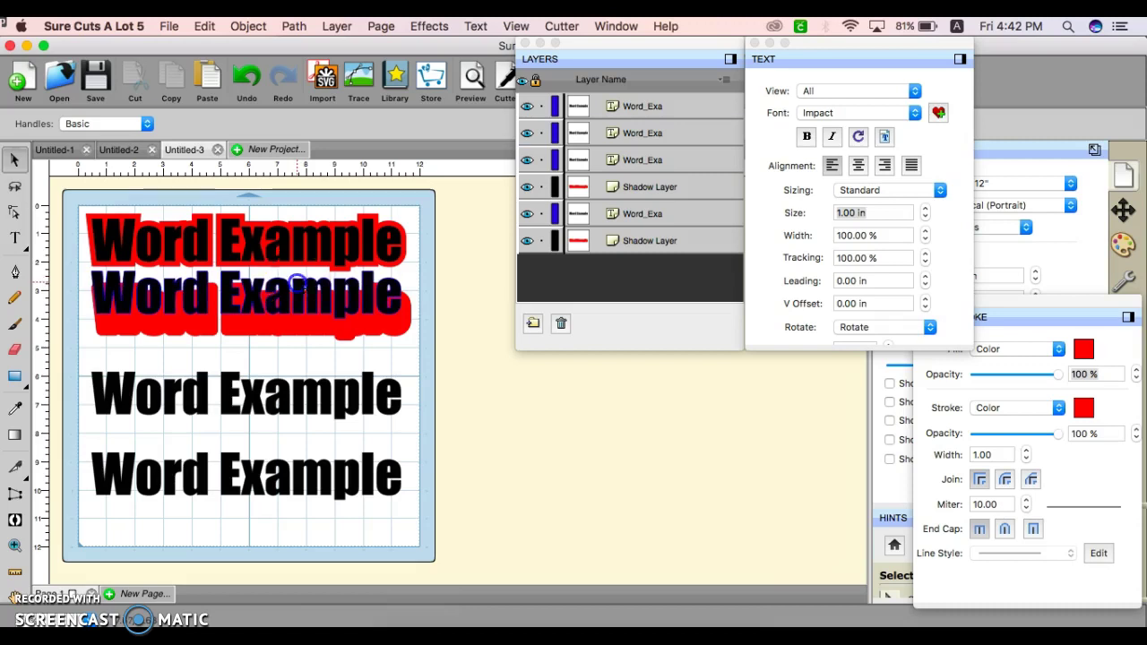
left_click_drag(297, 281, 363, 302)
left_click(363, 313)
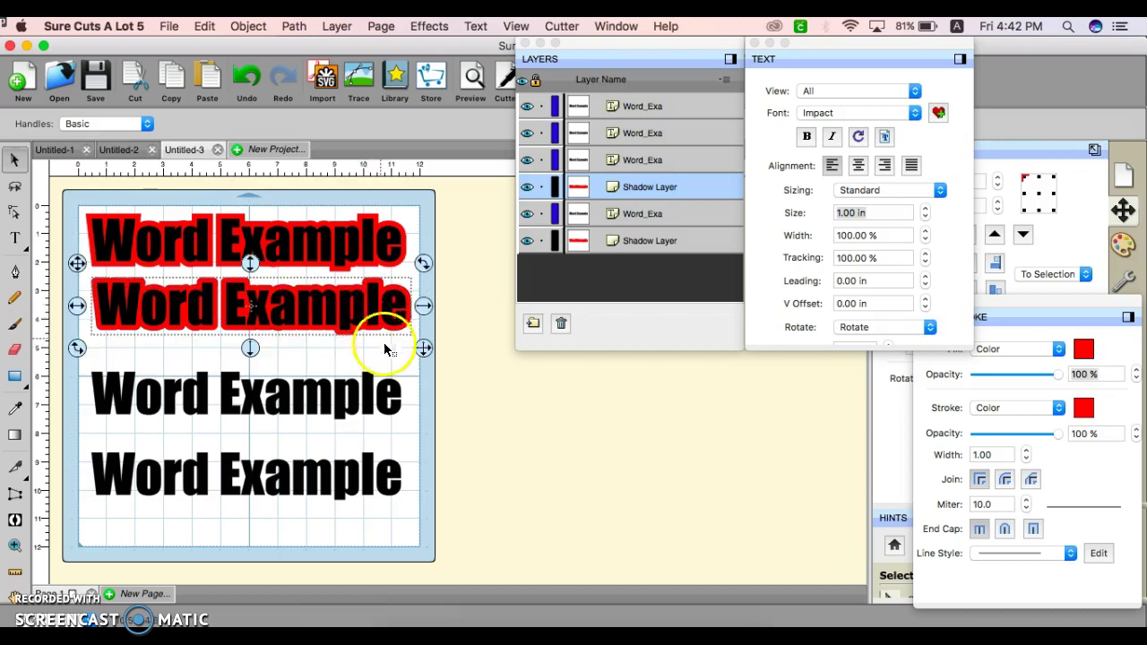
- Start a shadow layer of type Shadow for the third "Word Example" line and set its color to yellow
left_click(359, 399)
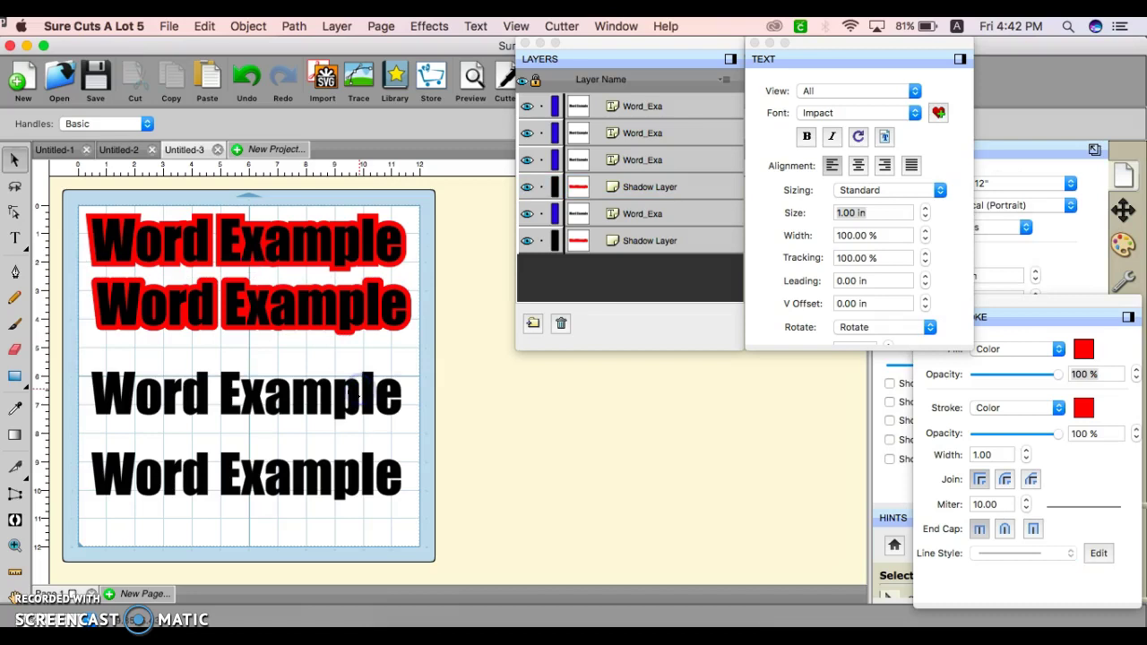
left_click(314, 404)
right_click(319, 404)
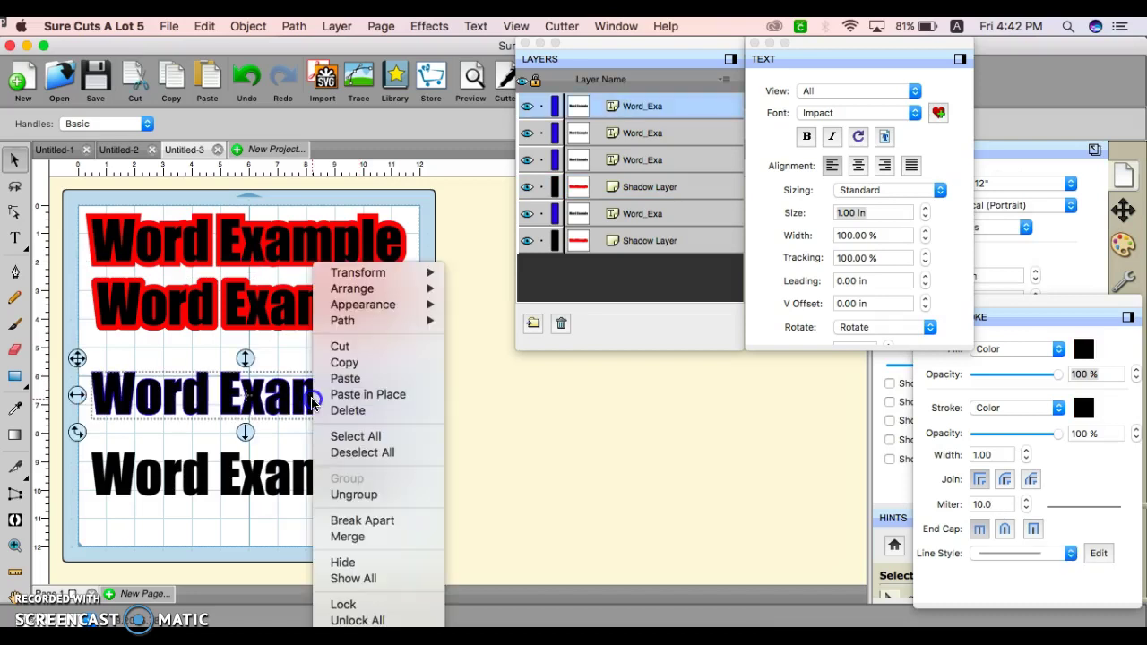
mouse_move(388, 304)
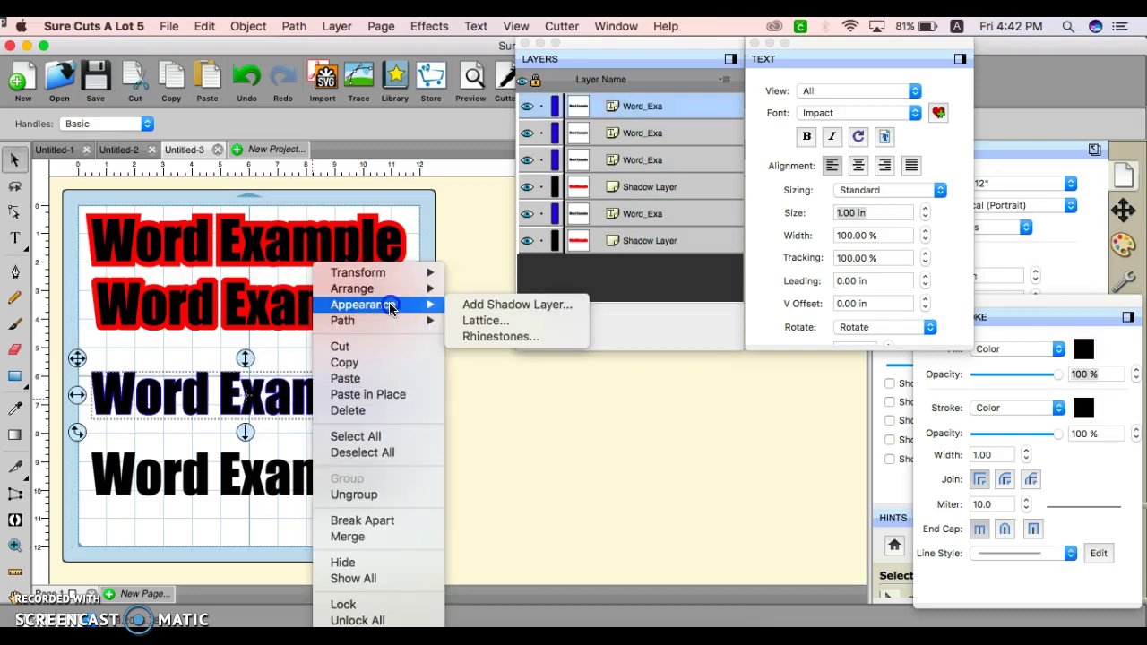
left_click(472, 305)
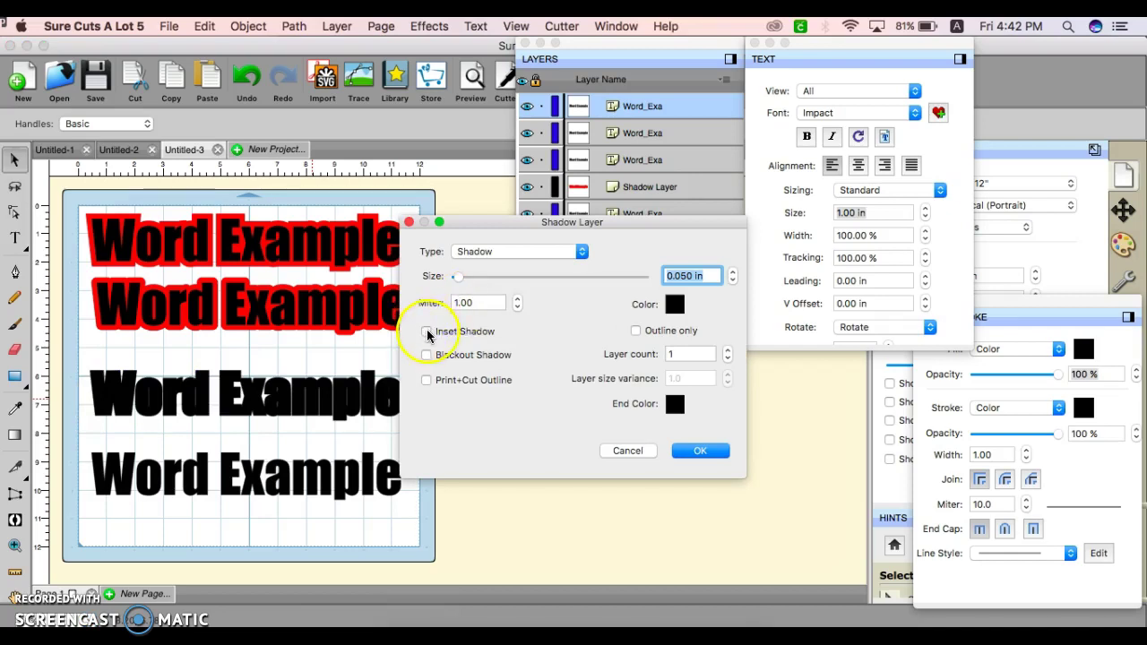
left_click(475, 251)
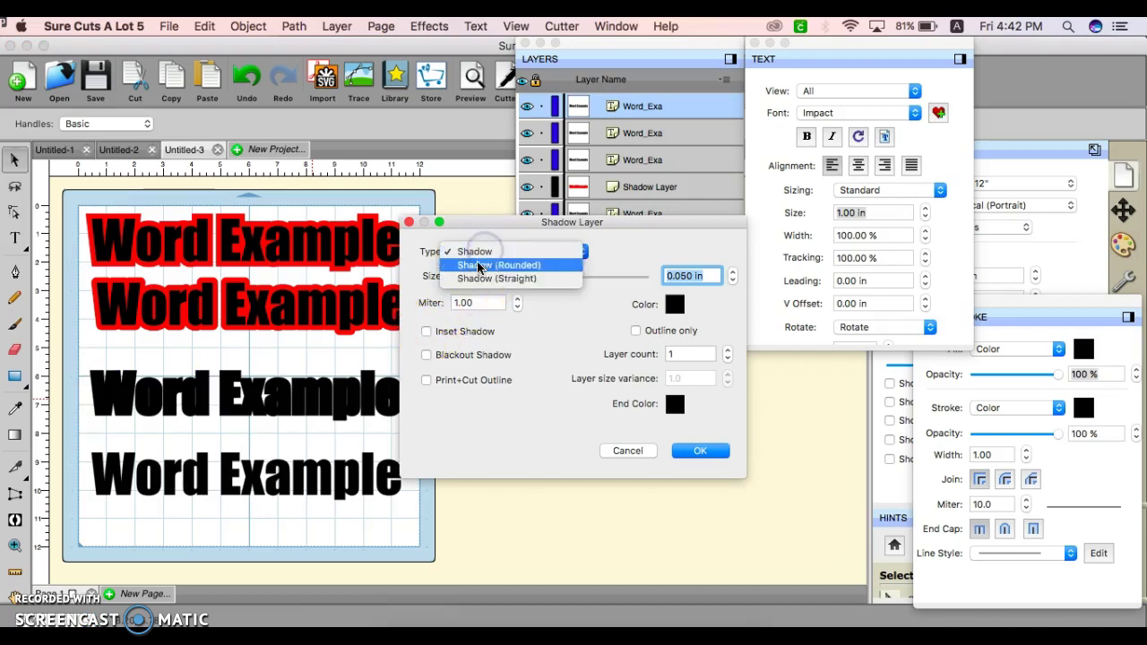
left_click(545, 309)
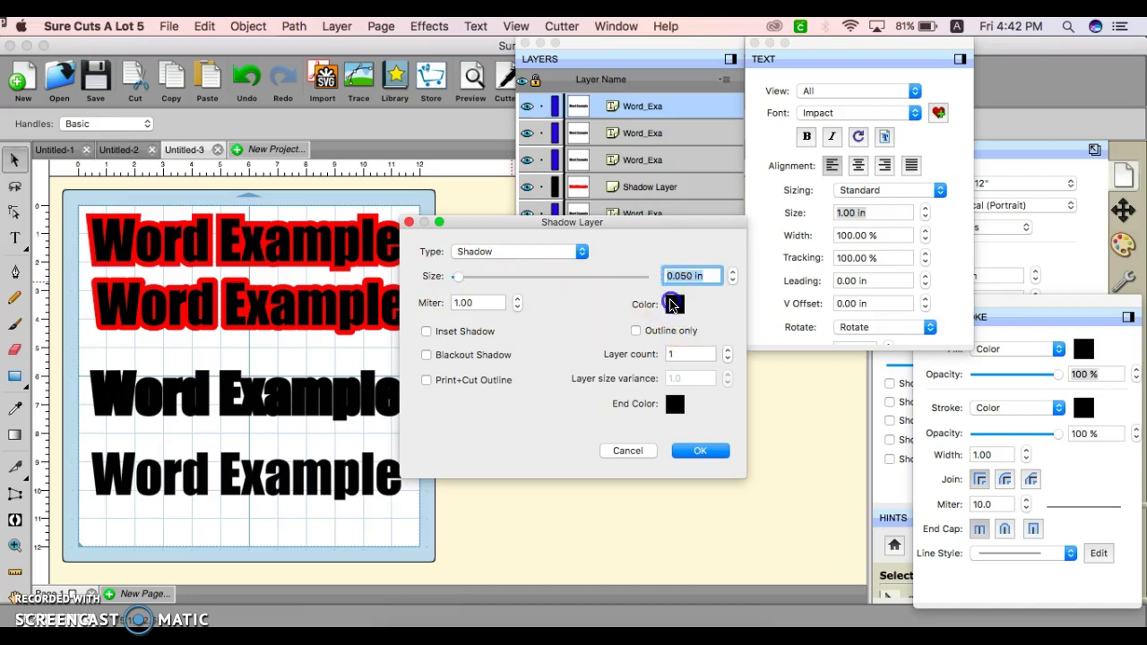
left_click(673, 305)
left_click(487, 238)
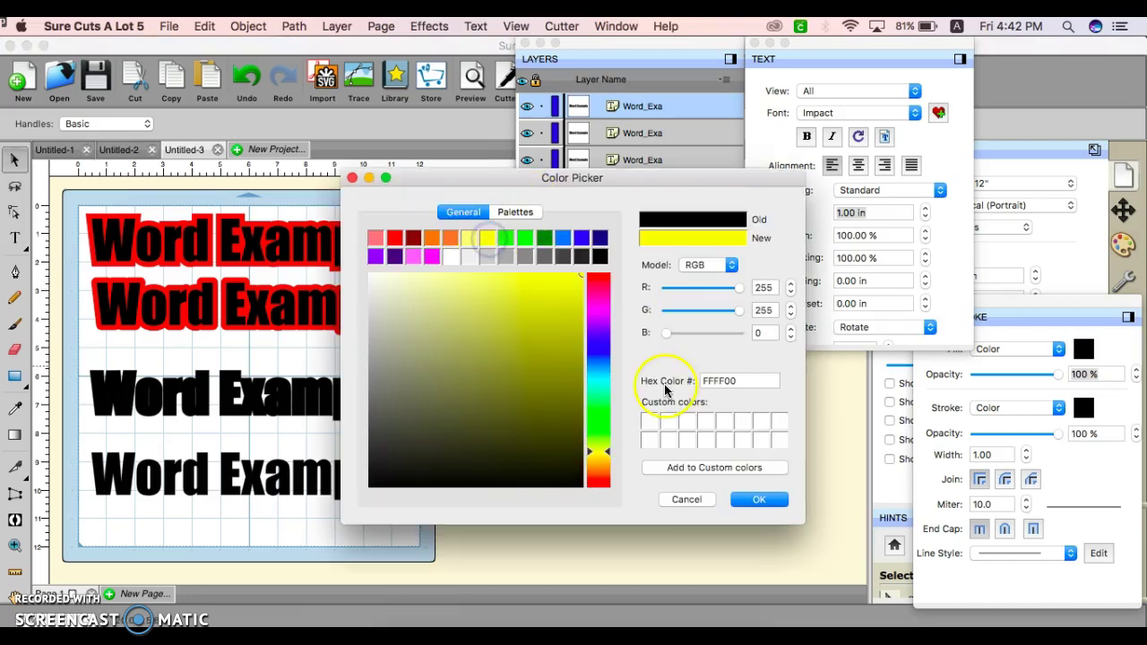
left_click(744, 502)
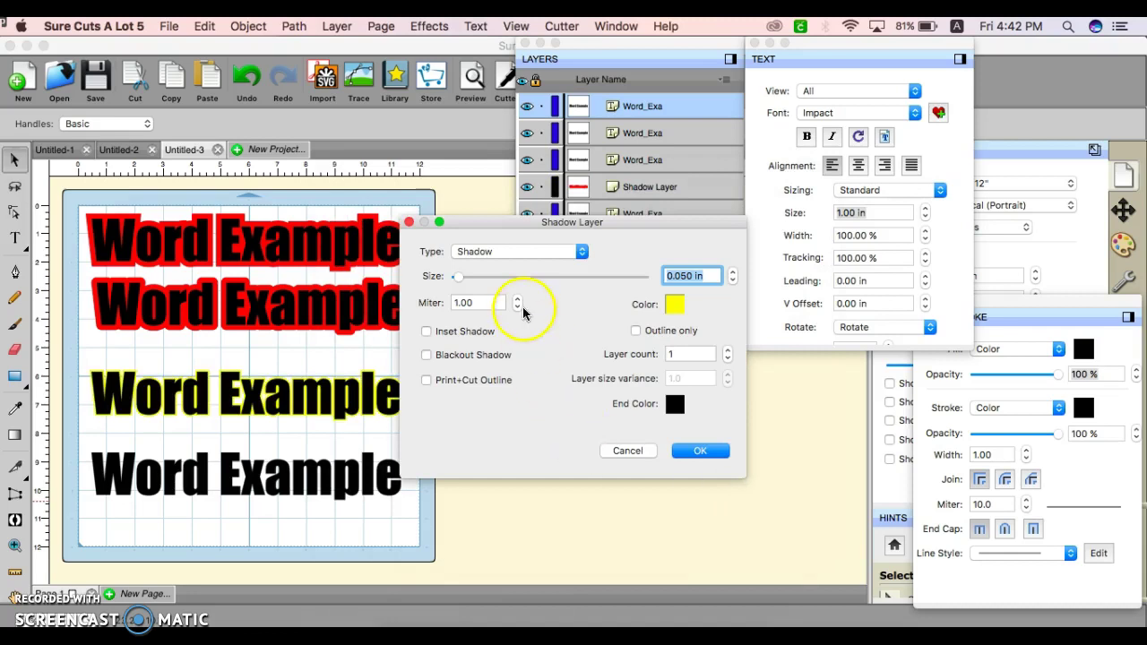
- Try Inset Shadow on the third line's yellow shadow, and settle on Blackout Shadow with a size of 0.100 in
left_click(458, 279)
left_click_drag(464, 281, 467, 278)
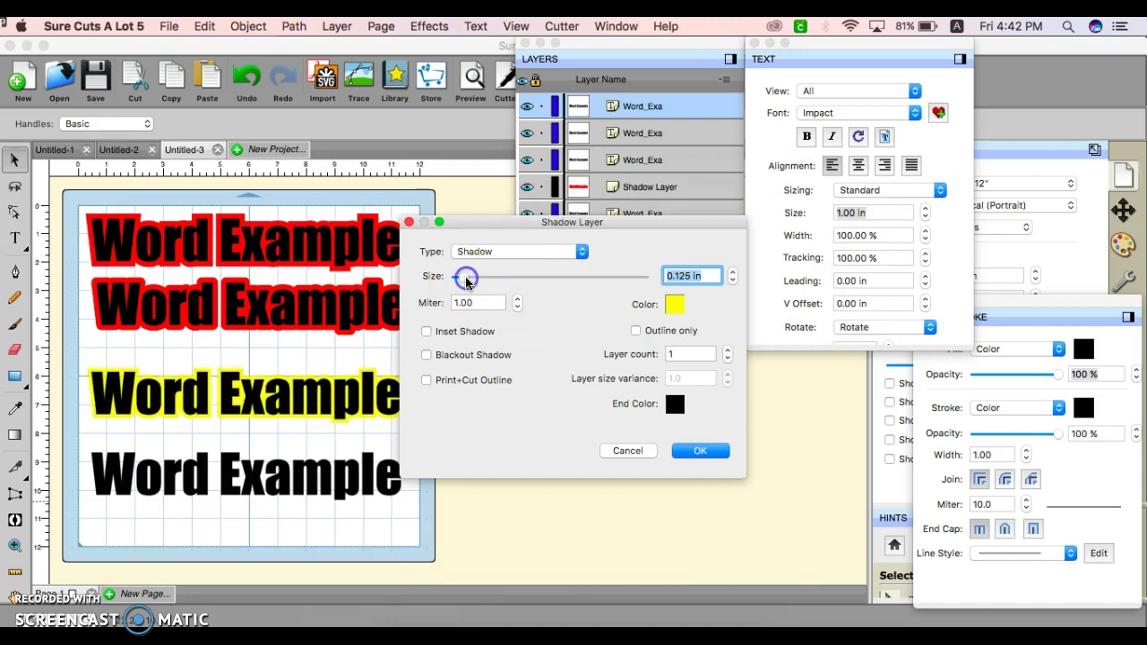
left_click(427, 332)
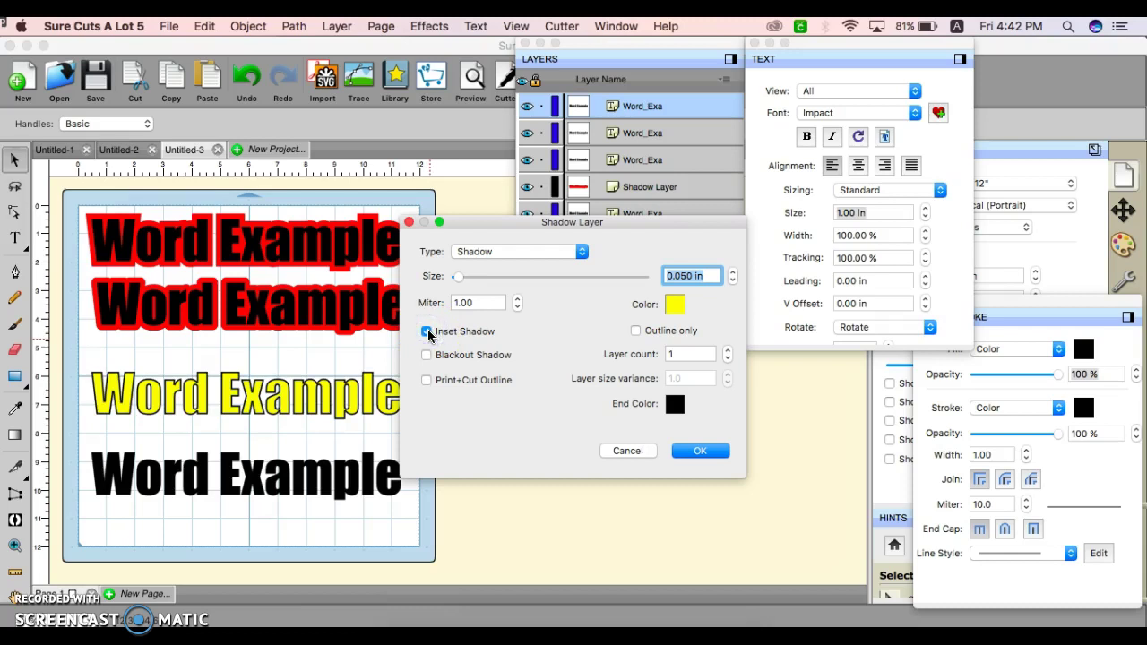
left_click(427, 331)
left_click(428, 331)
left_click(427, 331)
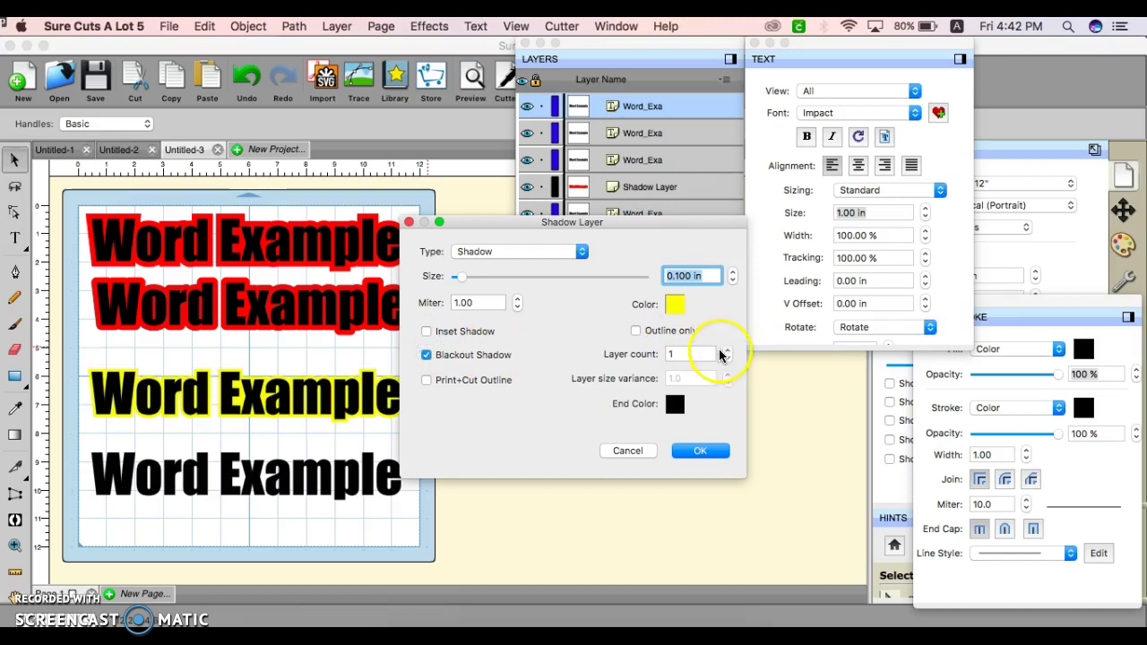
- Set the third line's shadow to a layer count of 2 with a red end color and apply it
left_click(727, 353)
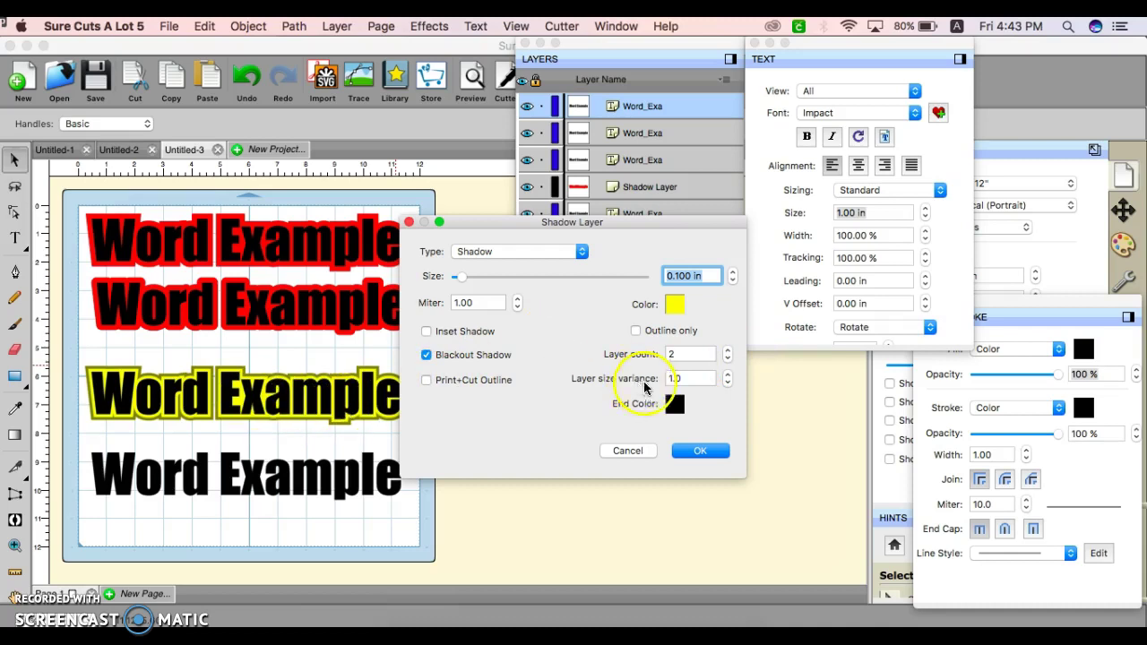
left_click(675, 404)
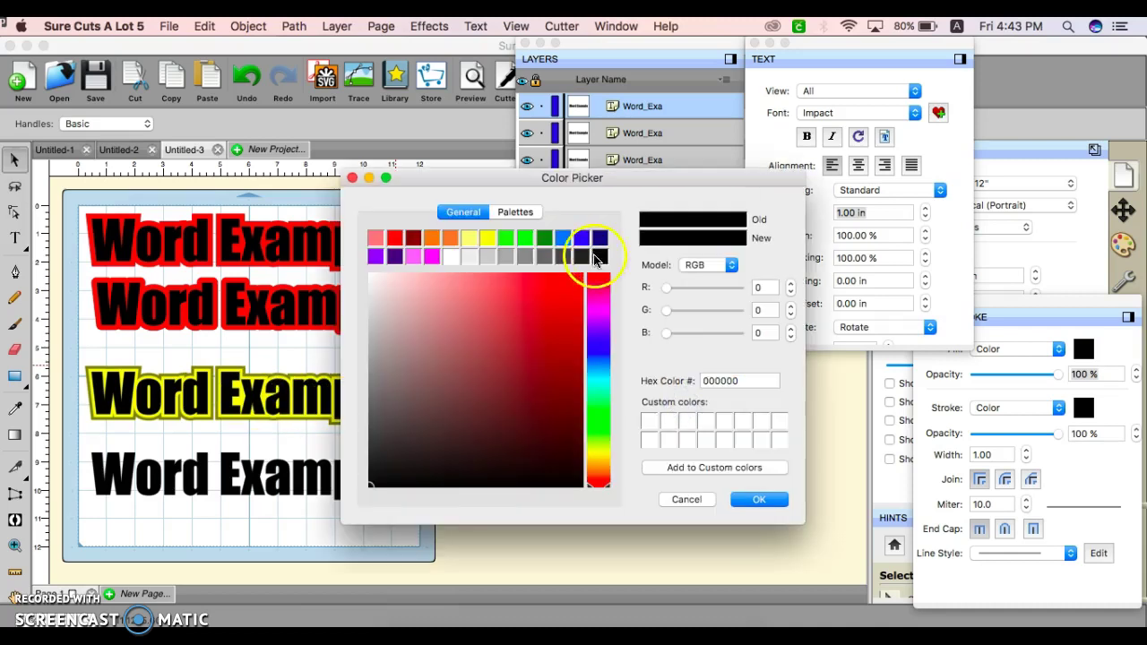
left_click(394, 237)
left_click(758, 499)
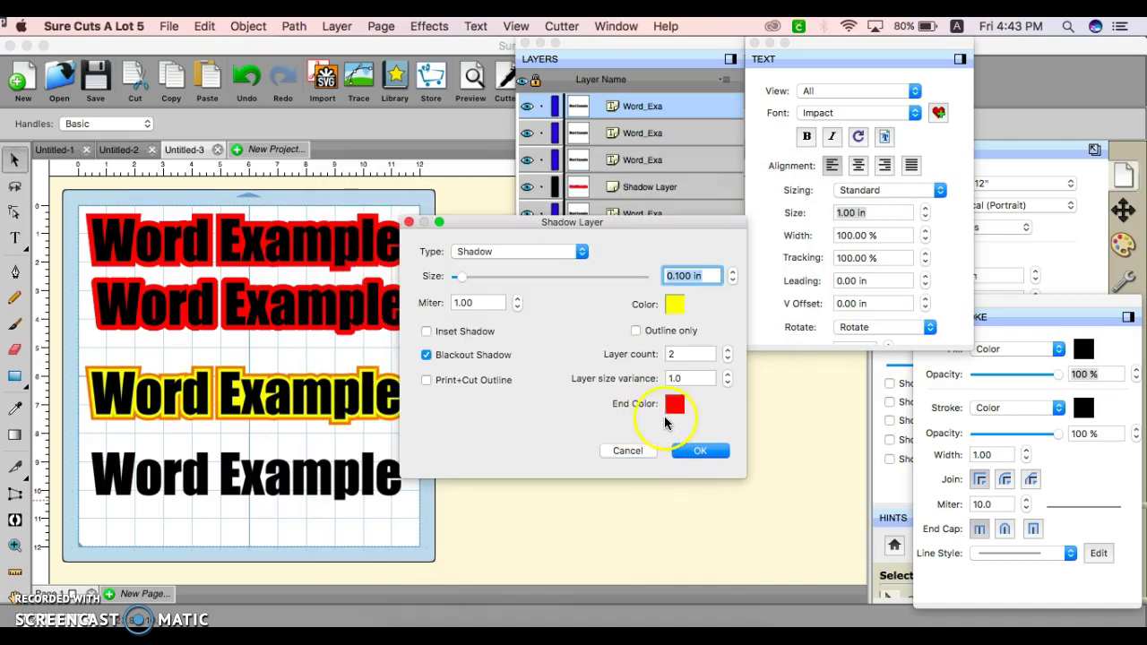
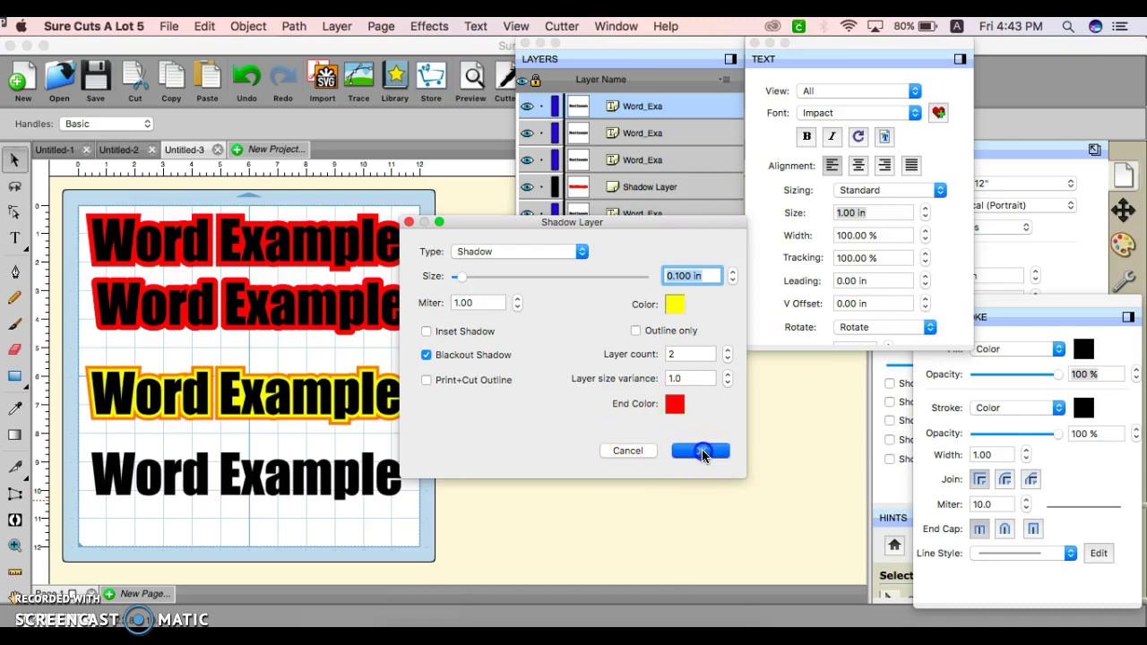
left_click(700, 450)
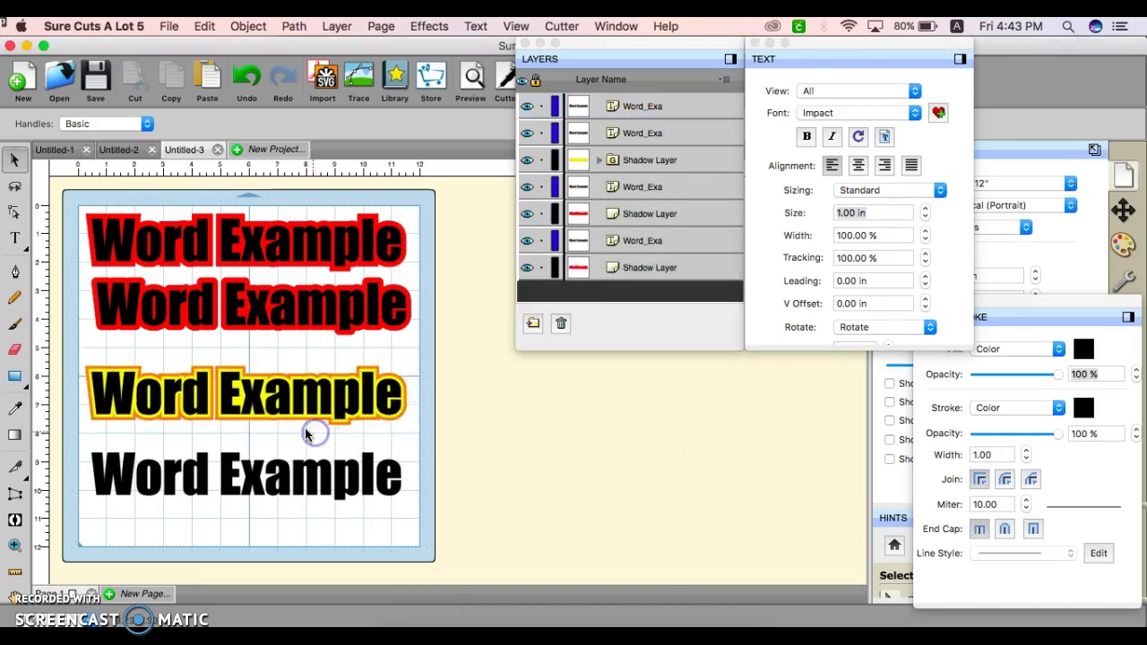
- Start a shadow layer of type Shadow for the fourth "Word Example" line and set its color to orange
left_click(274, 495)
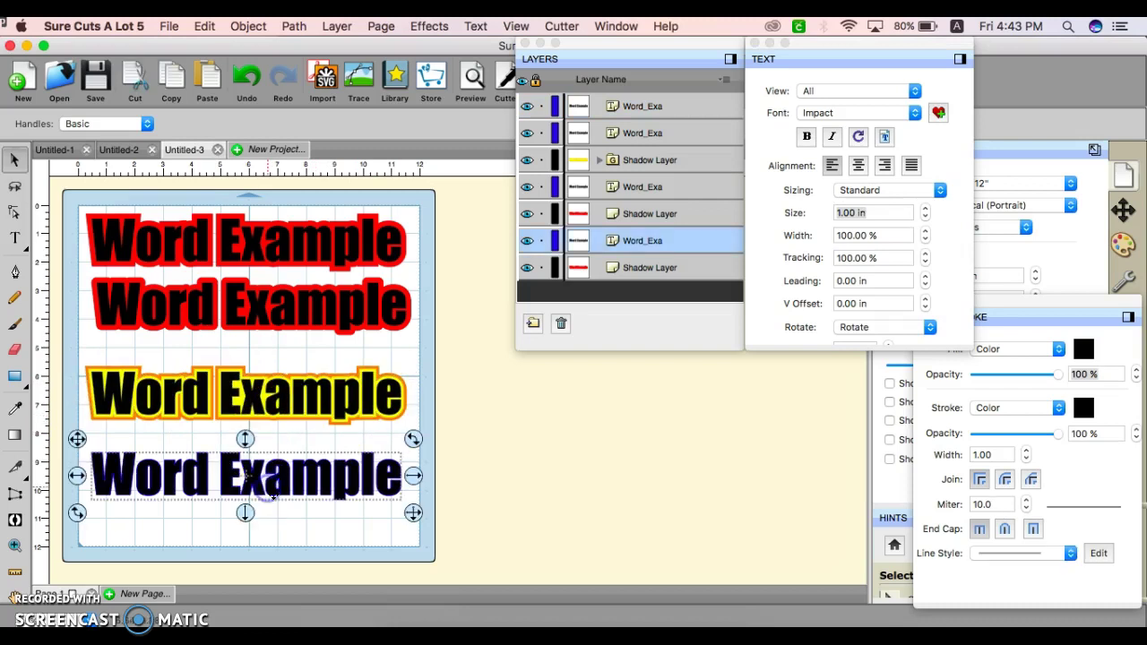
right_click(274, 497)
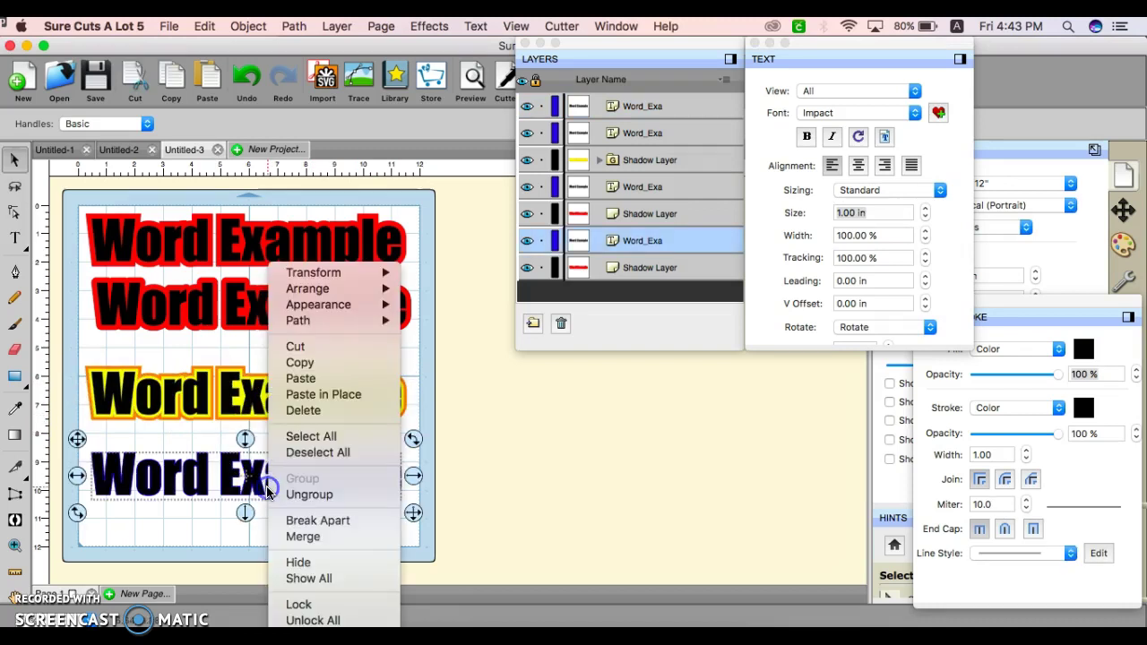
left_click(341, 306)
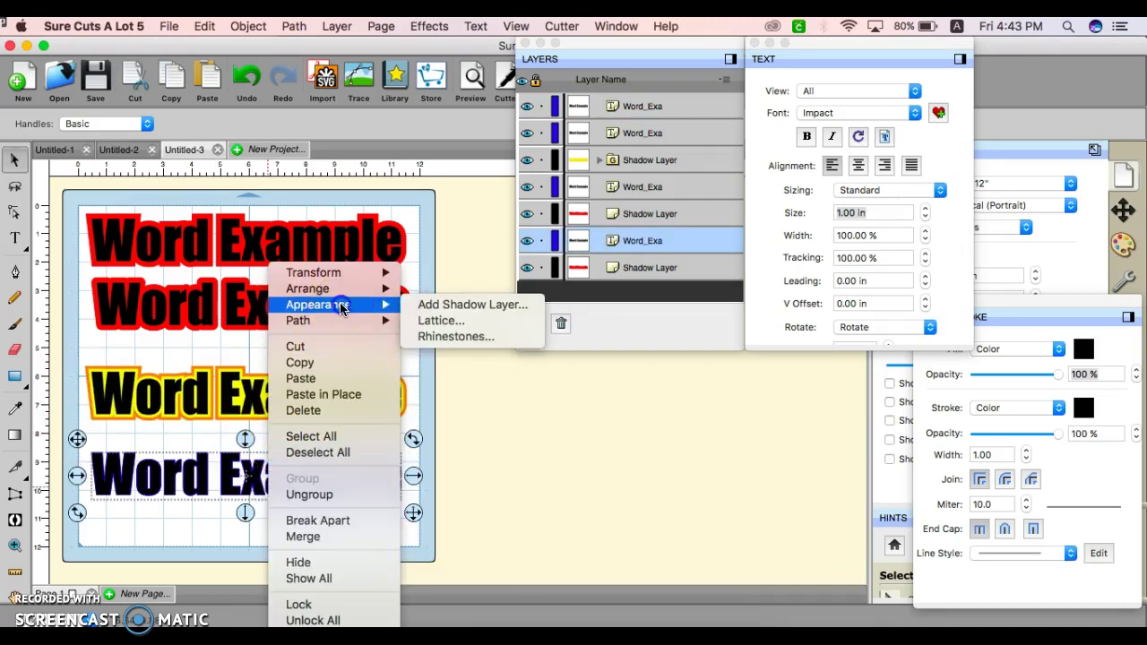
left_click(436, 306)
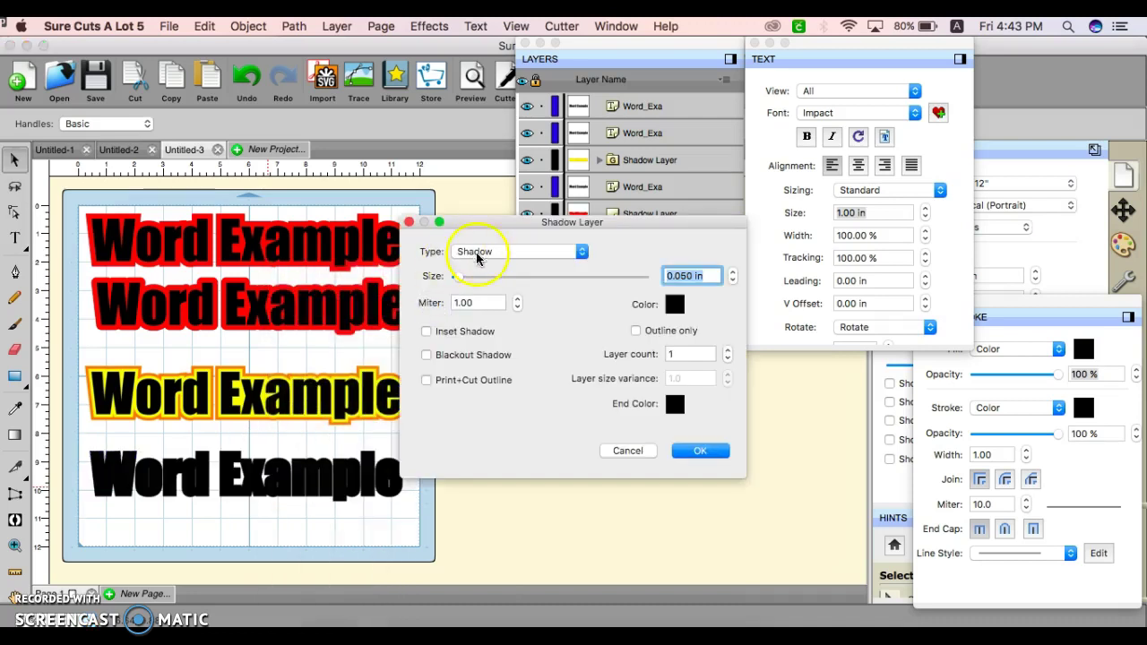
left_click(493, 255)
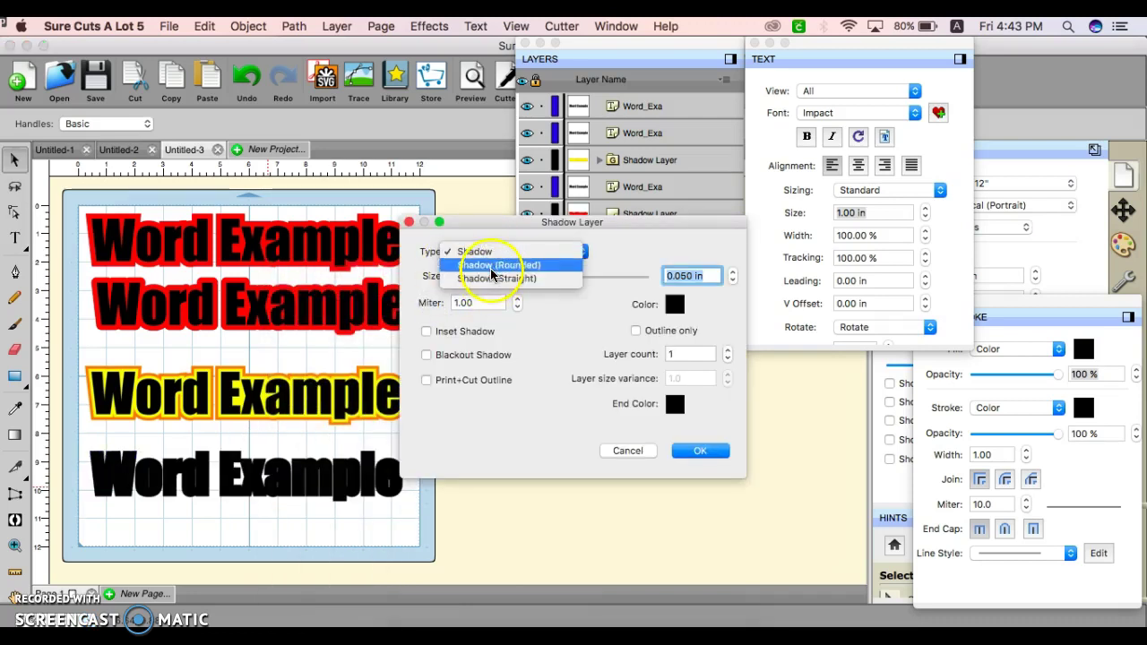
left_click(492, 253)
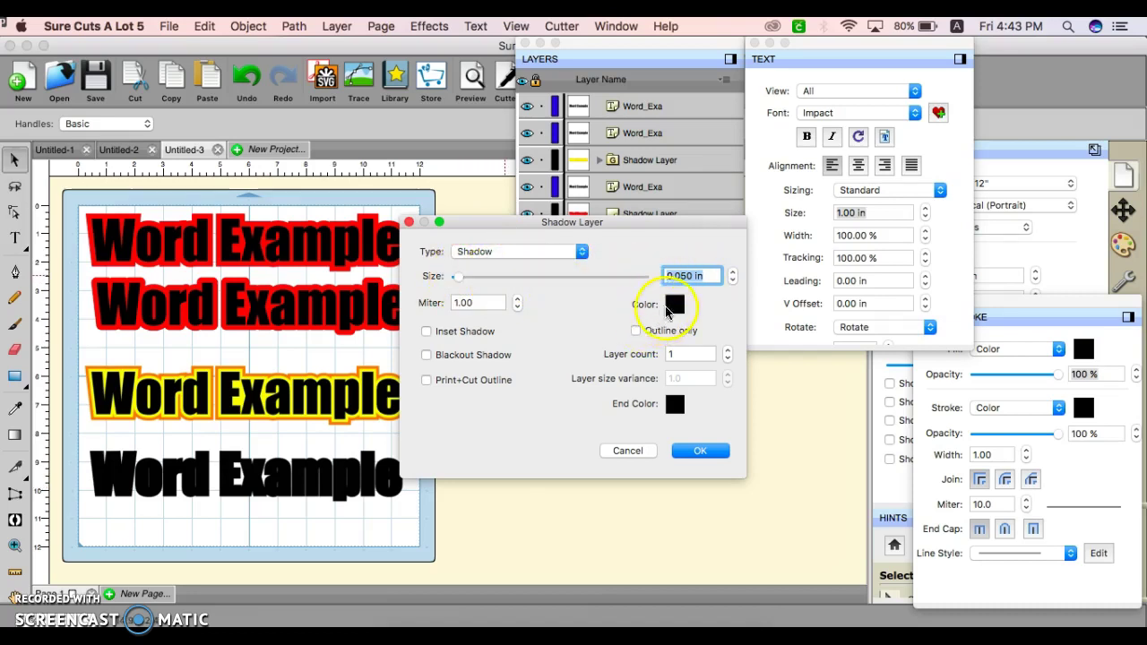
left_click(674, 304)
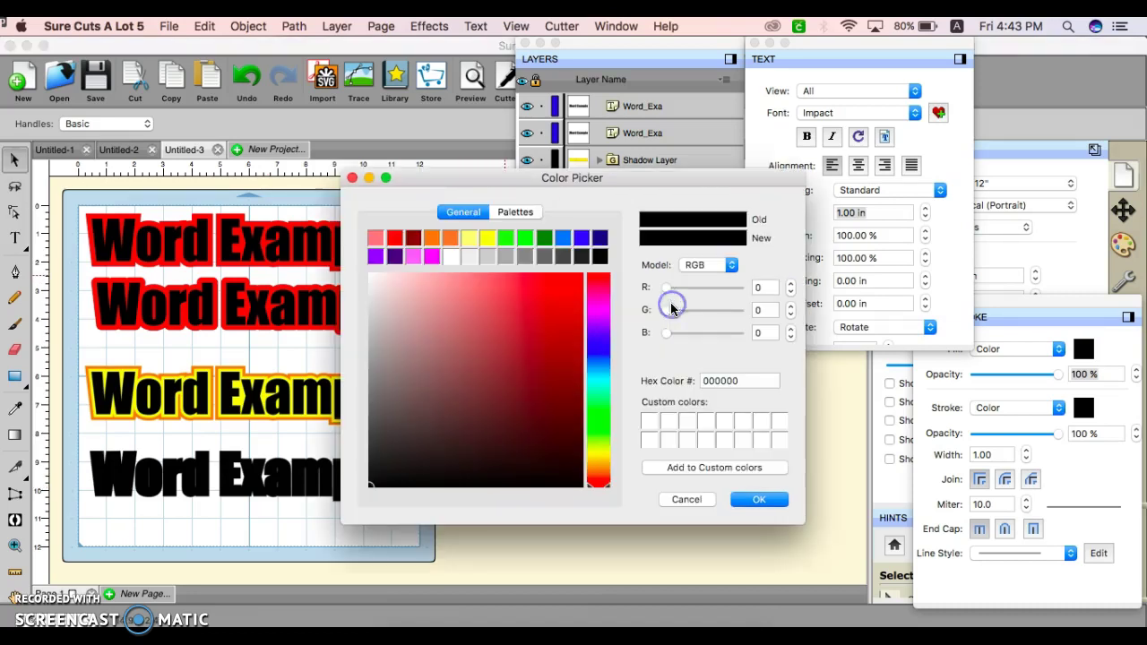
left_click(445, 238)
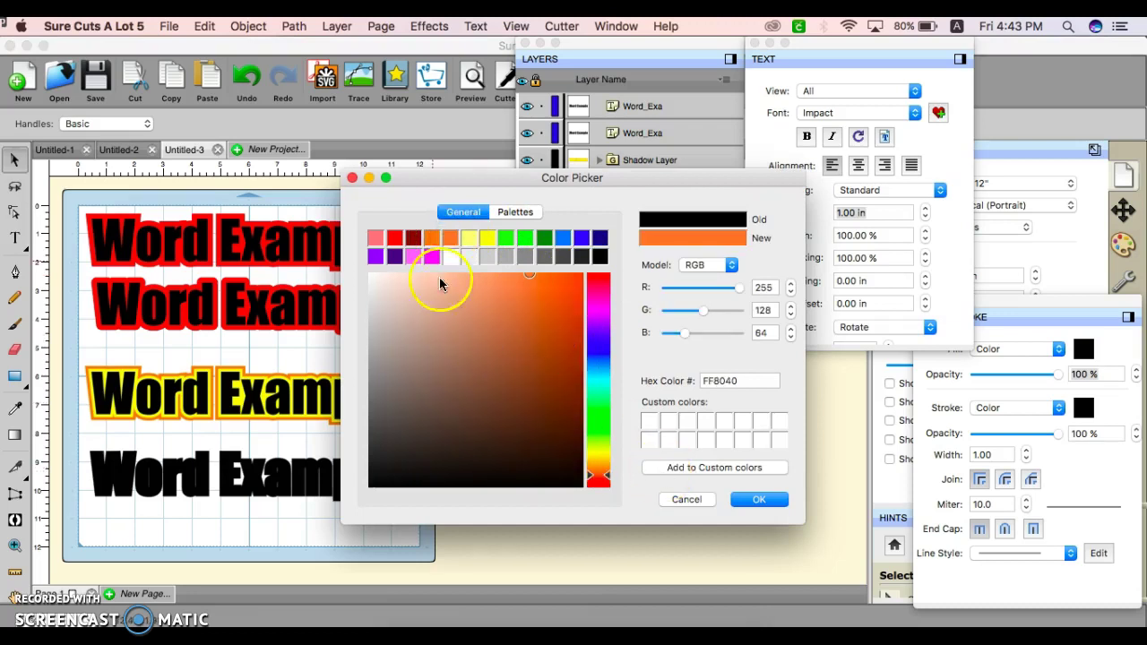
left_click(432, 237)
left_click(764, 505)
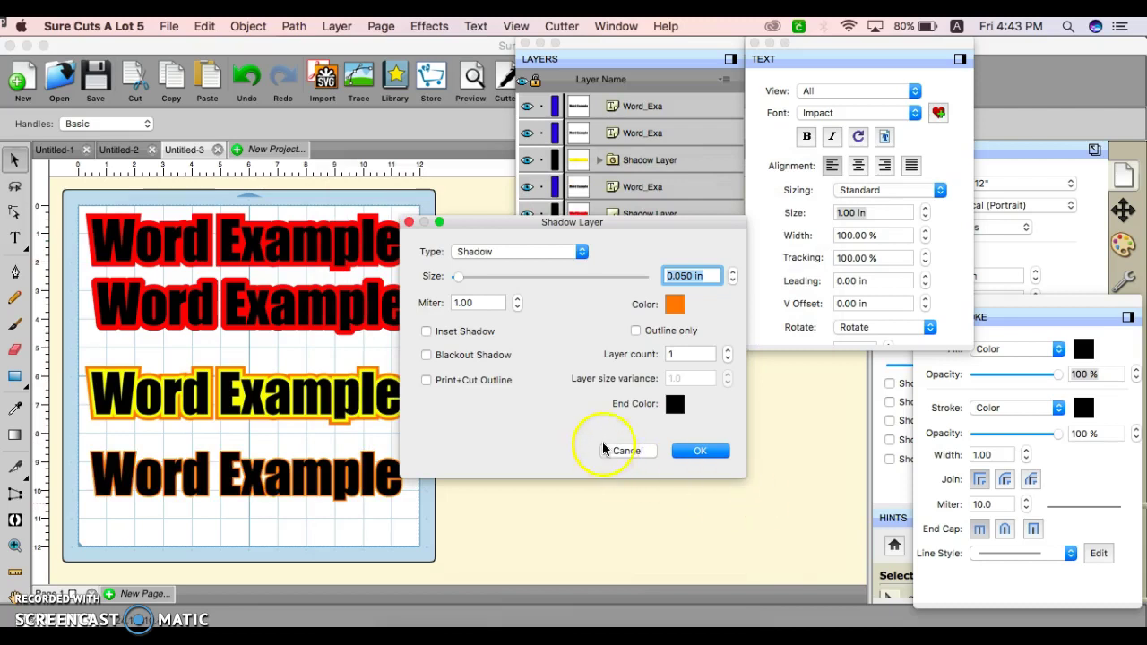
- Try Blackout Shadow with a layer count of 6 on the fourth line's orange shadow
left_click(427, 354)
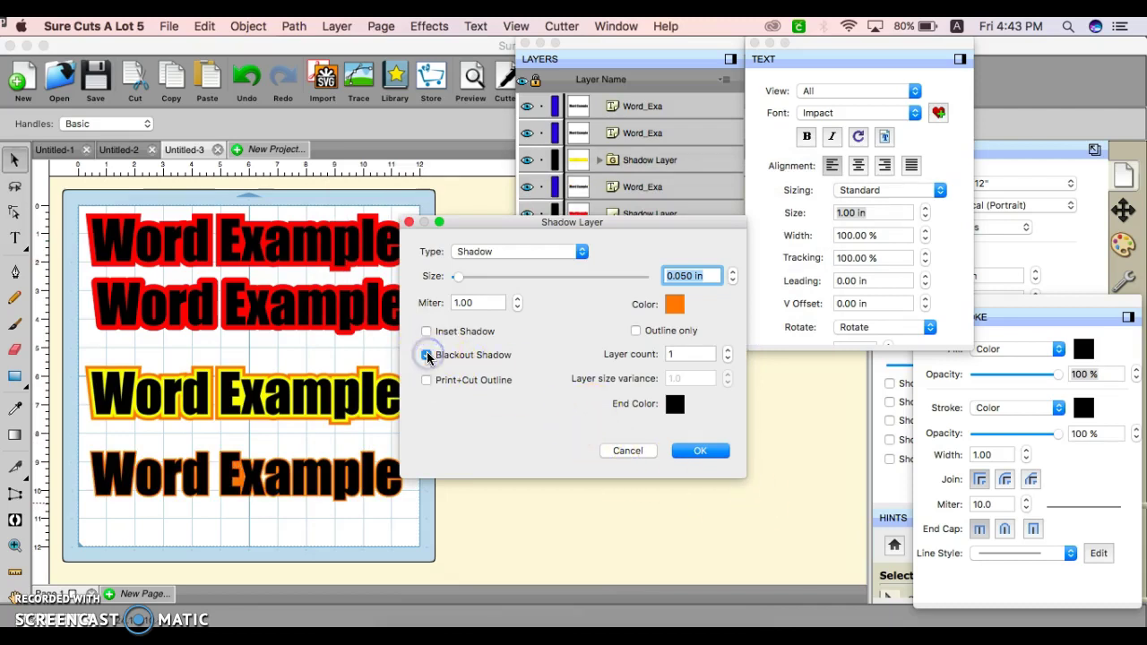
left_click(726, 351)
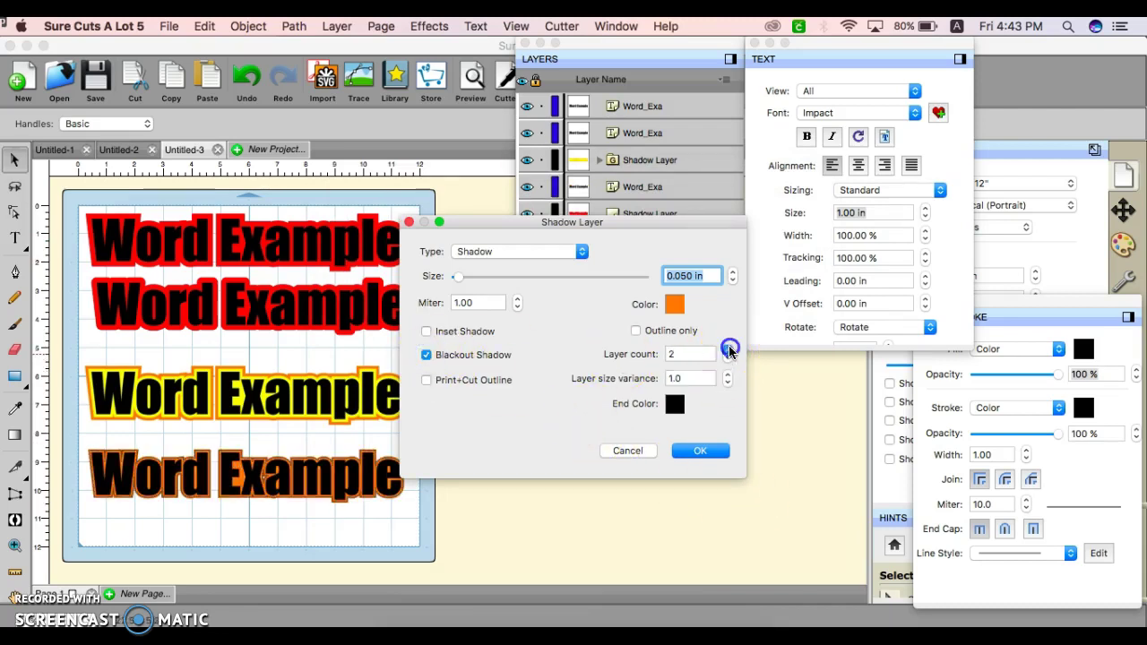
left_click(729, 351)
left_click(730, 350)
left_click(730, 351)
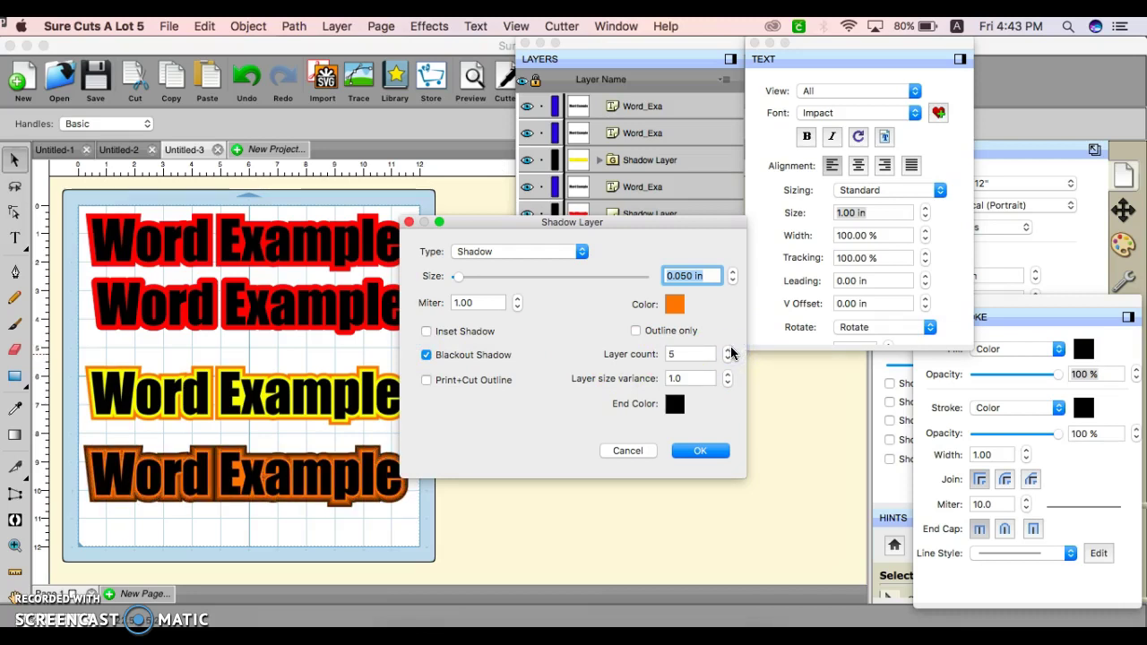
left_click(731, 350)
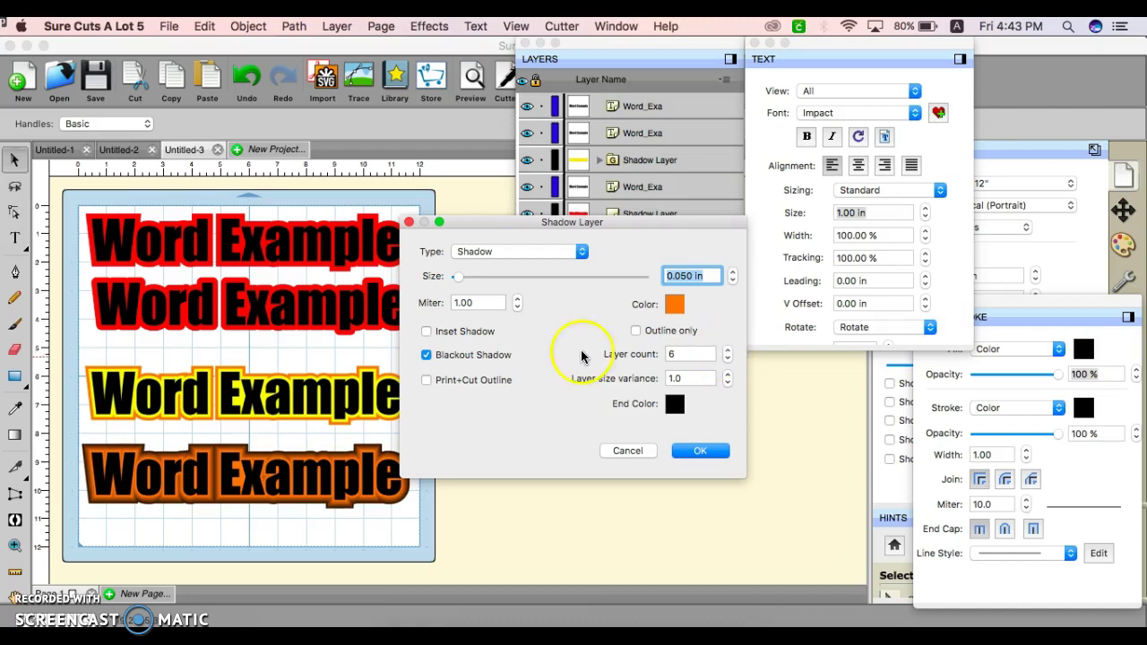
- Return the fourth line's shadow to a layer count of 1 and turn Blackout Shadow off
left_click(728, 361)
left_click(727, 361)
left_click(728, 361)
left_click(727, 361)
left_click(727, 361)
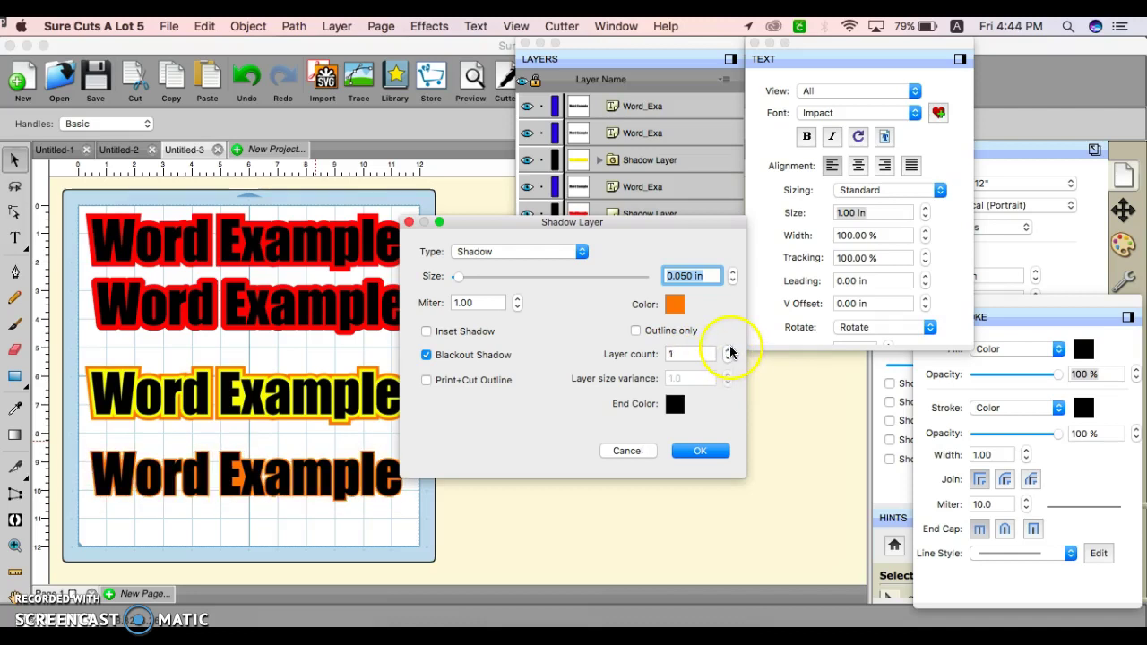
left_click(429, 355)
- Enable Print+Cut Outline for the fourth line's shadow, try a layer count of 4, and settle on 2
left_click(428, 356)
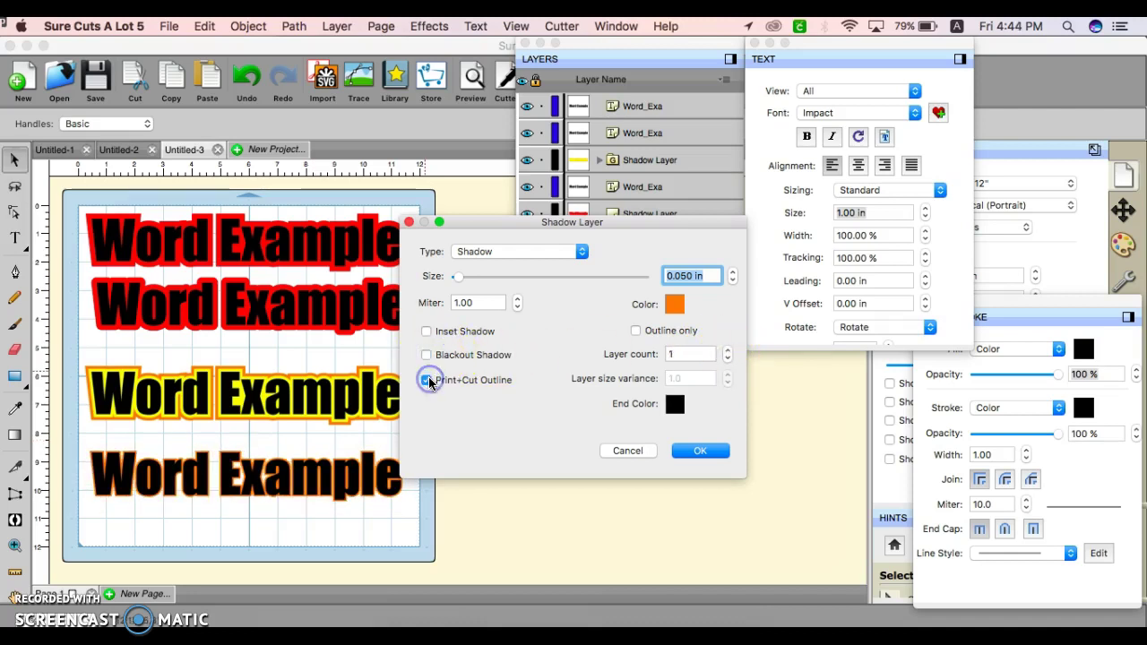
left_click(729, 351)
left_click(728, 350)
left_click(729, 350)
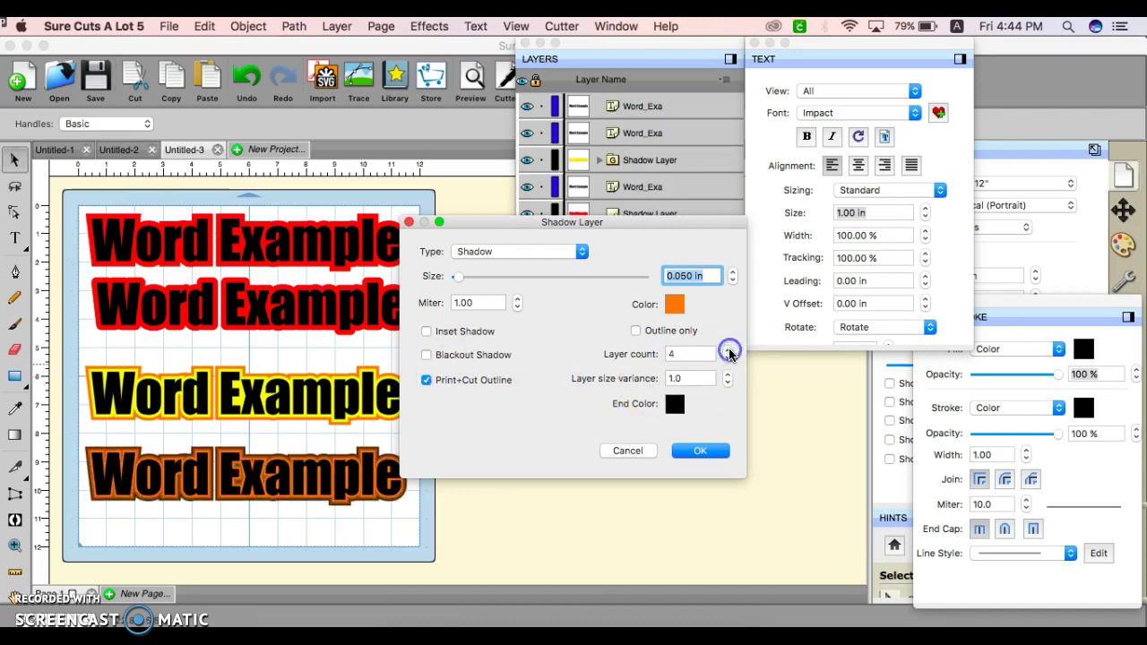
left_click(727, 359)
left_click(728, 359)
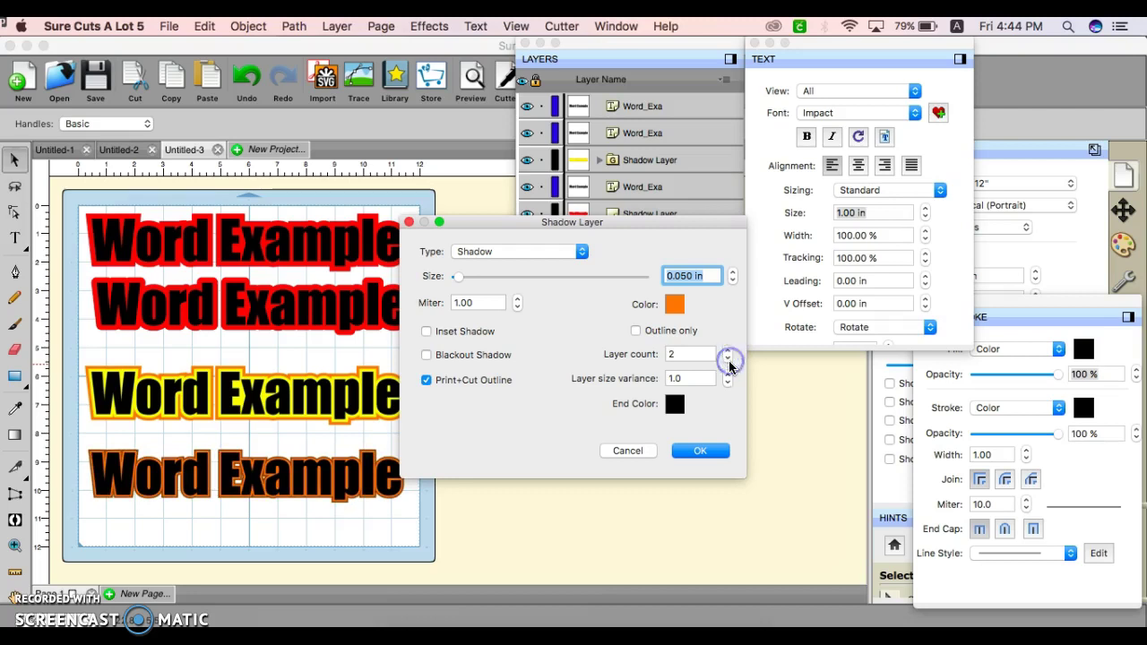
- Raise the layer size variance of the fourth line's shadow to 1.80
left_click(728, 374)
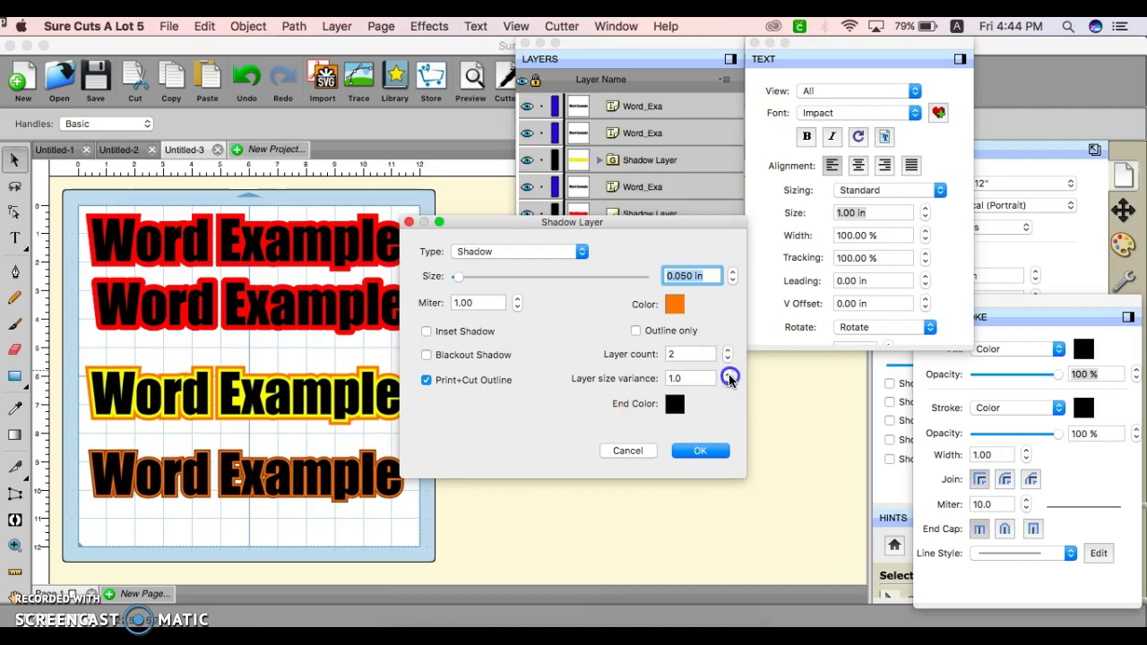
left_click(729, 375)
left_click(728, 373)
left_click(729, 373)
left_click(729, 373)
left_click(729, 373)
left_click(729, 374)
left_click(728, 374)
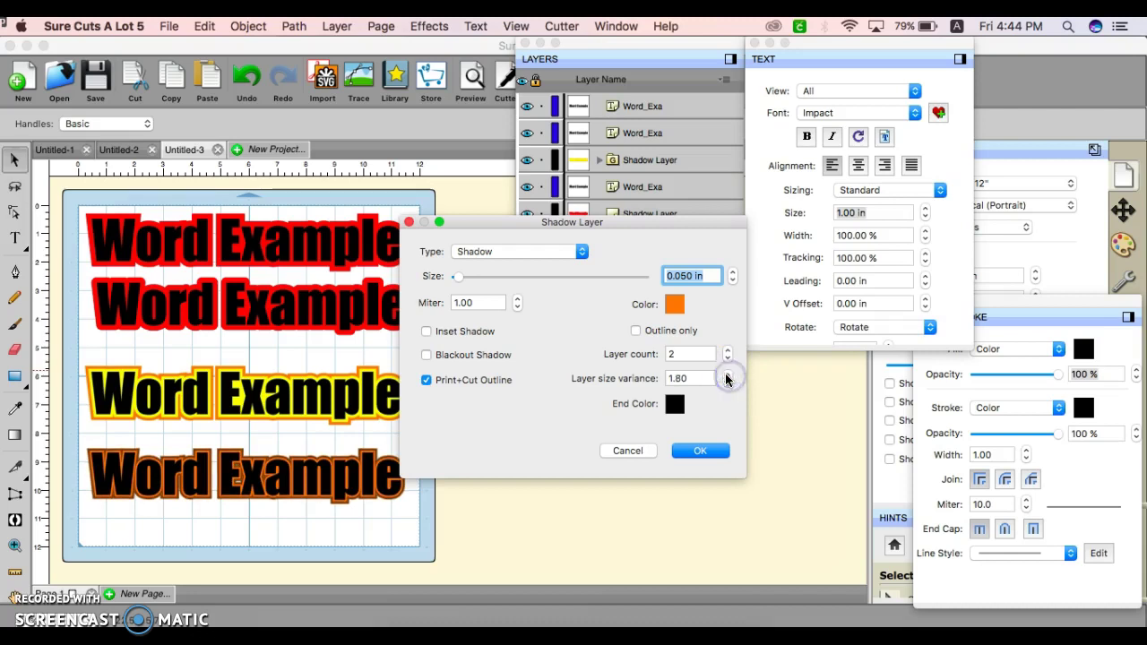
- Set the fourth line's shadow size to 0.219 in and its layer size variance to 2.10
left_click(457, 276)
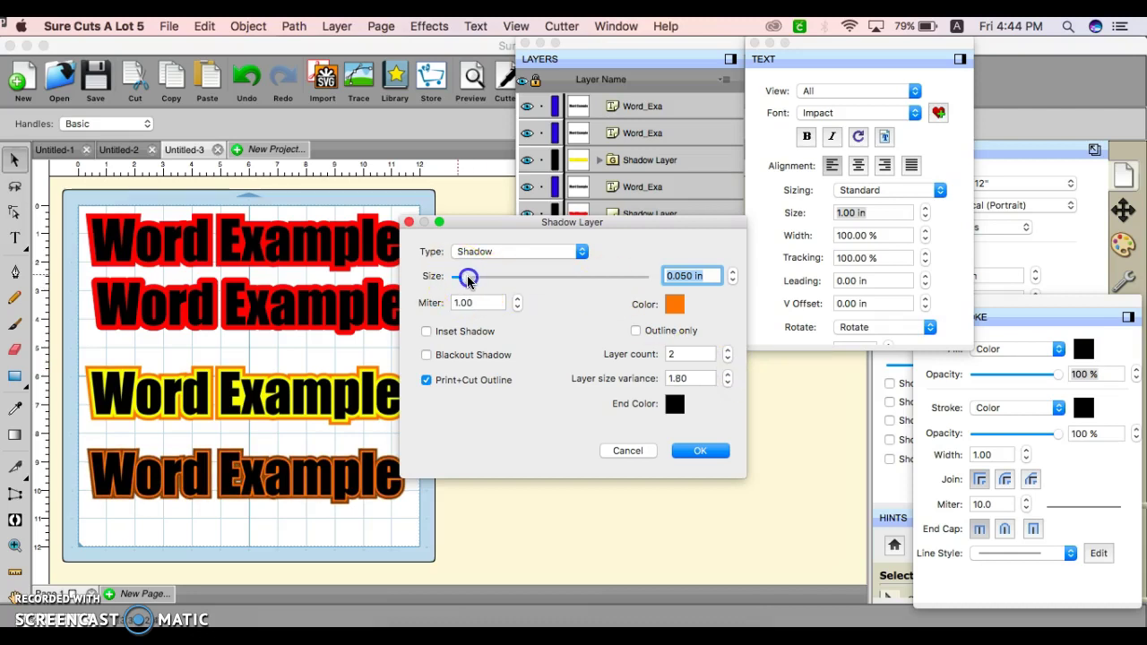
left_click_drag(467, 280, 470, 282)
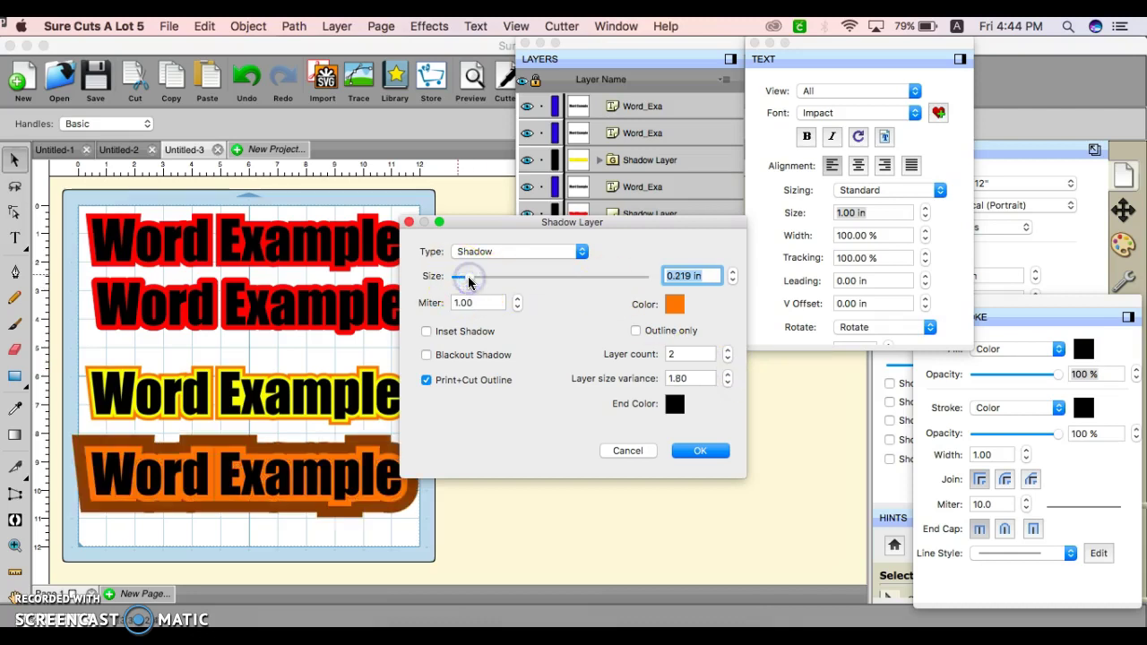
left_click(728, 373)
left_click(727, 373)
left_click(728, 374)
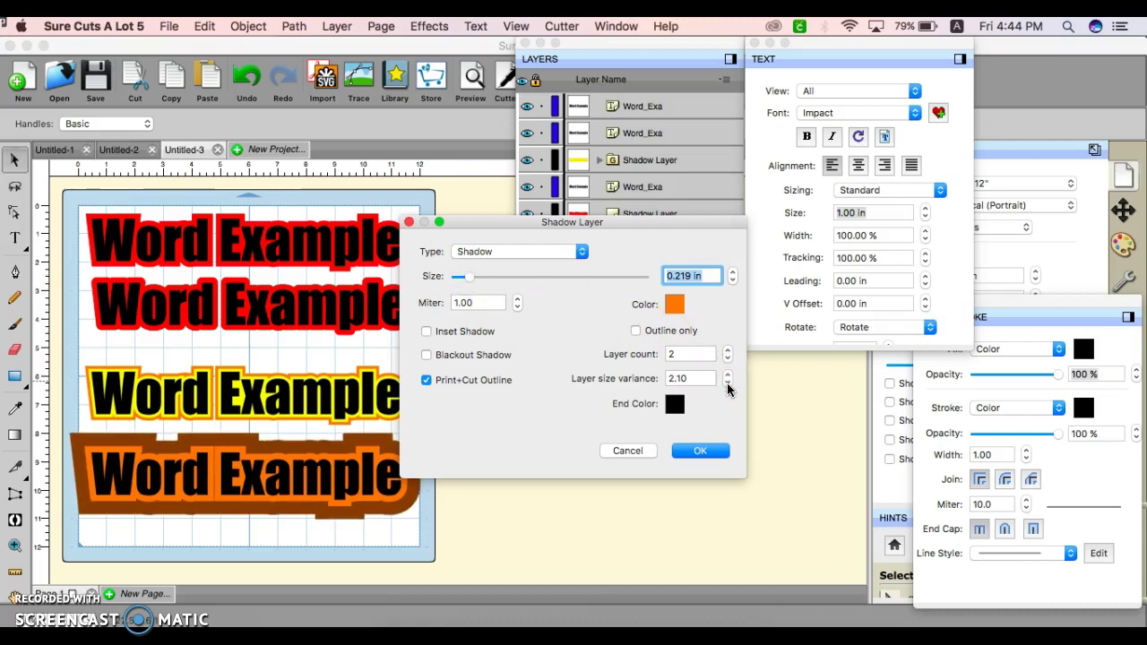
- Lower the layer size variance of the fourth line's shadow to 1.20
left_click(727, 383)
left_click(728, 384)
left_click(728, 383)
left_click(727, 383)
left_click(728, 383)
left_click(728, 384)
left_click(728, 383)
- Set the end color of the fourth line's shadow to dark green (008000)
left_click(676, 405)
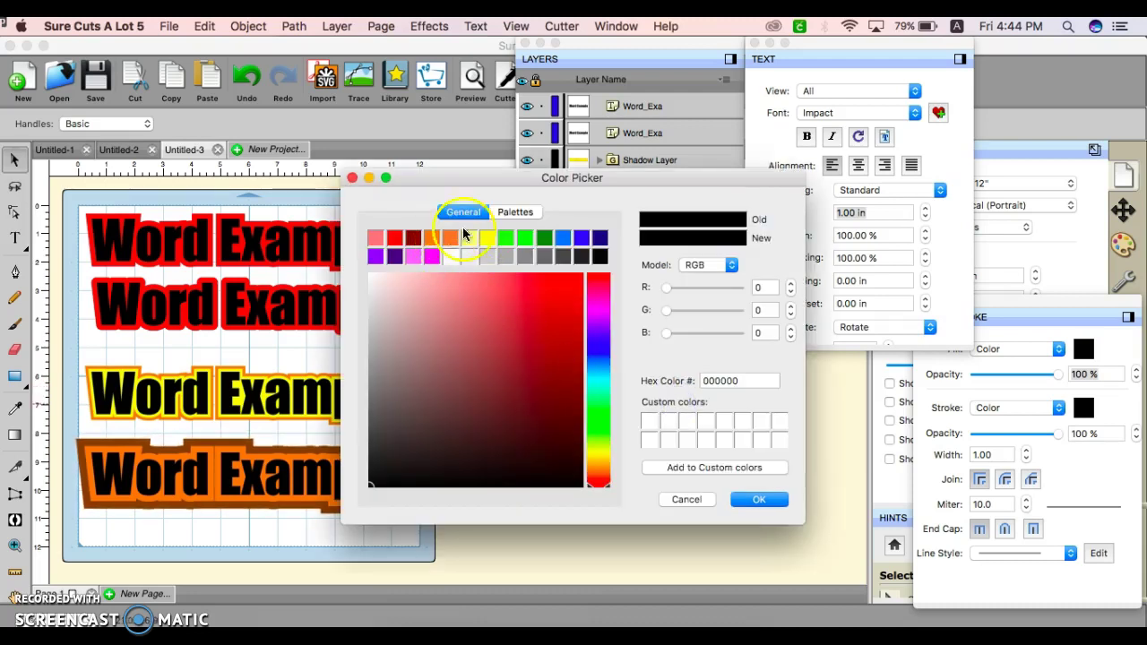
left_click(546, 239)
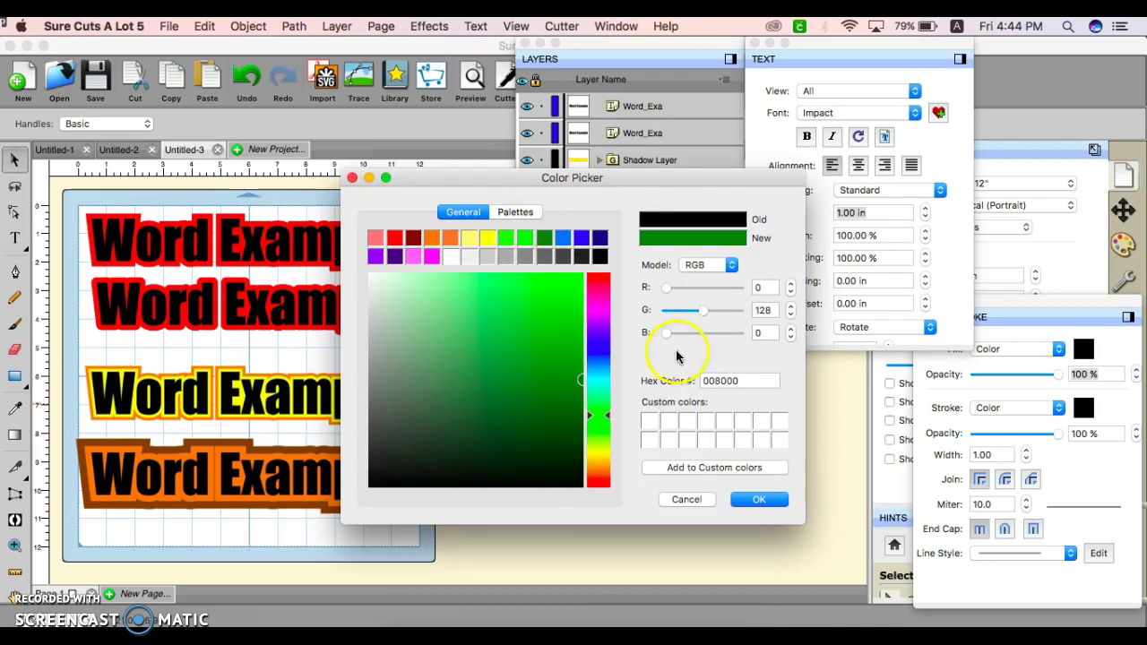
left_click(748, 499)
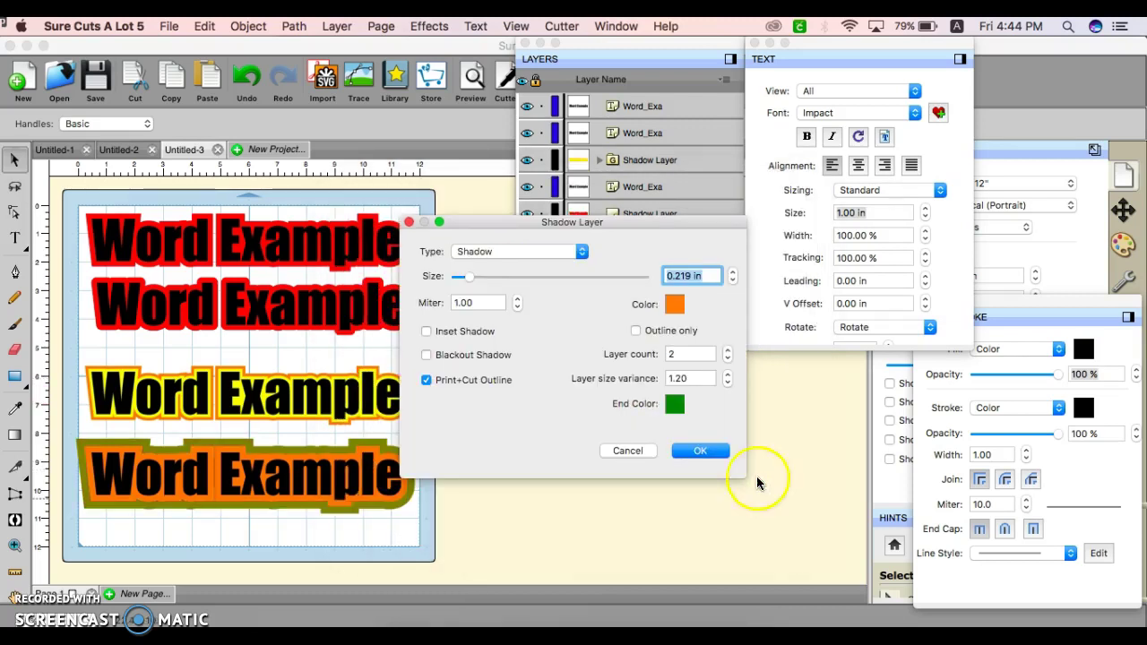
- Try a layer size variance of 2.00 on the orange-to-green shadow
left_click(726, 374)
left_click(727, 373)
left_click(726, 374)
left_click(727, 374)
left_click(727, 373)
left_click(726, 373)
left_click(727, 374)
left_click(727, 373)
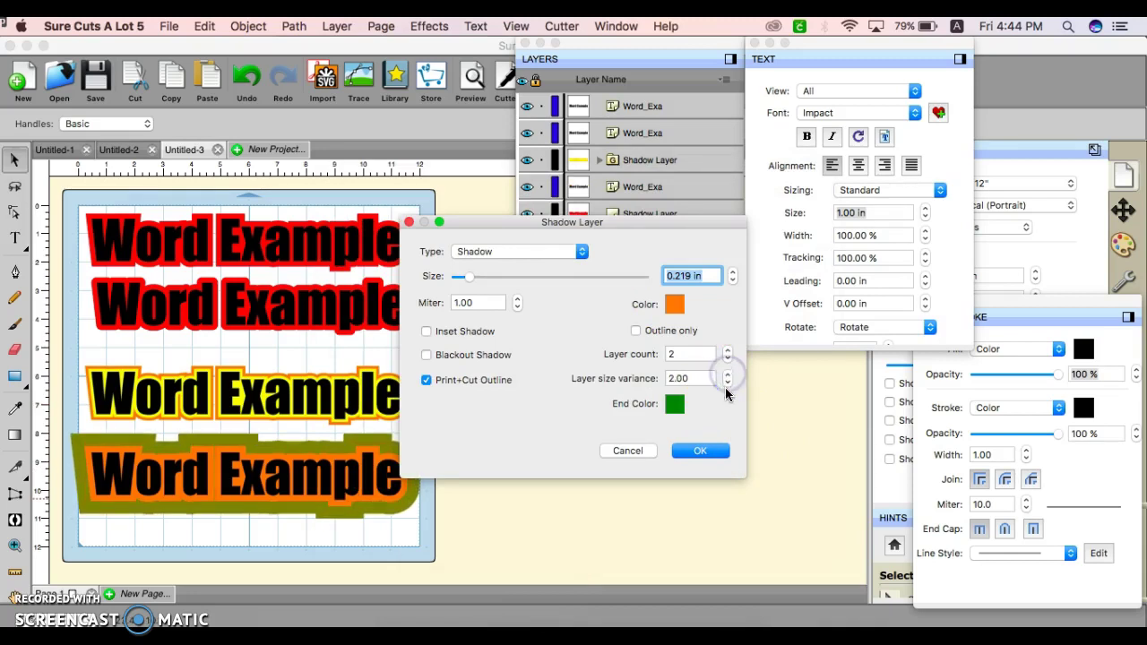
- Set the layer size variance of the orange-to-green shadow to 1.10
left_click(728, 382)
left_click(728, 382)
left_click(727, 383)
left_click(728, 383)
left_click(727, 382)
left_click(727, 383)
left_click(727, 383)
left_click(727, 382)
left_click(728, 383)
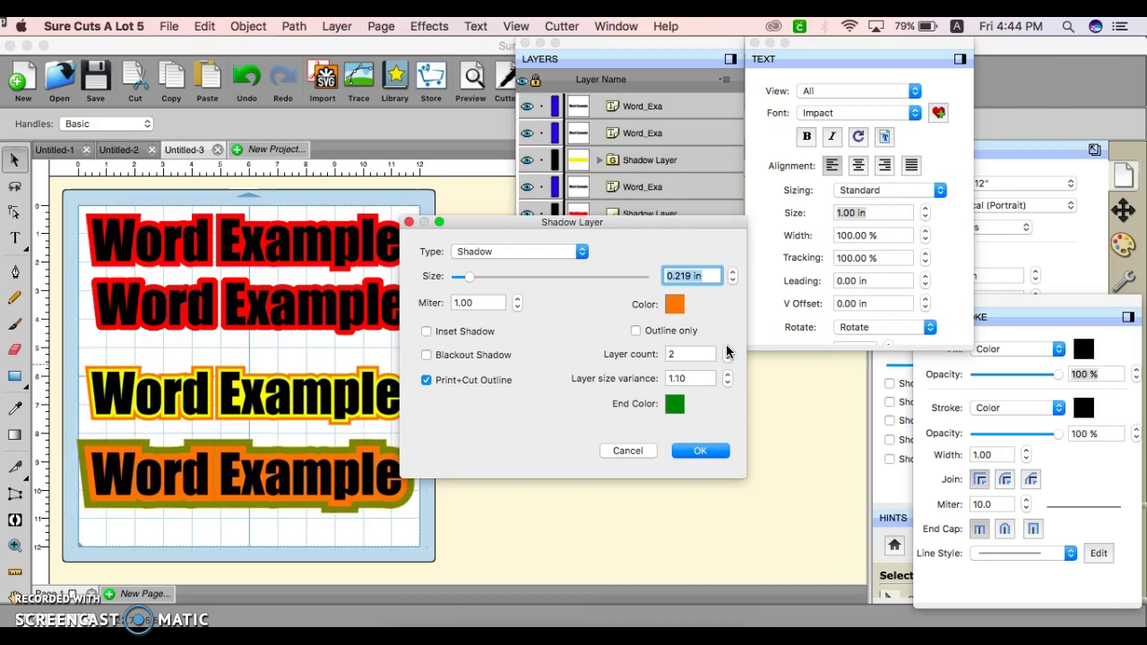
- Try a layer count of 5 on the fourth line's shadow and return it to 1
left_click(727, 351)
left_click(726, 350)
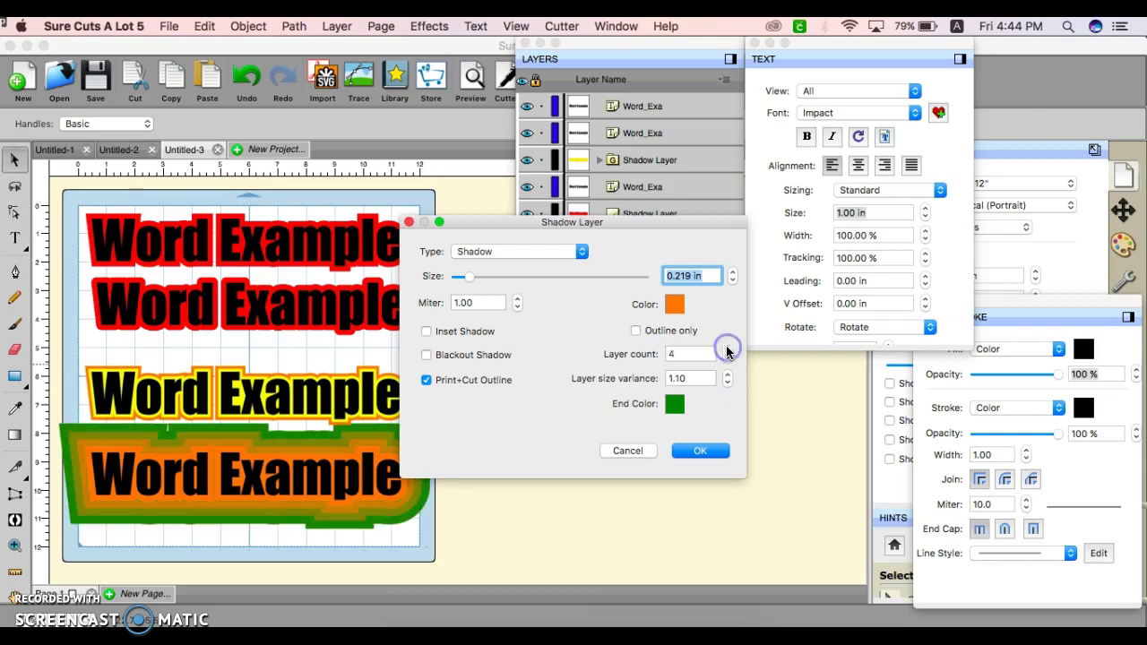
left_click(727, 350)
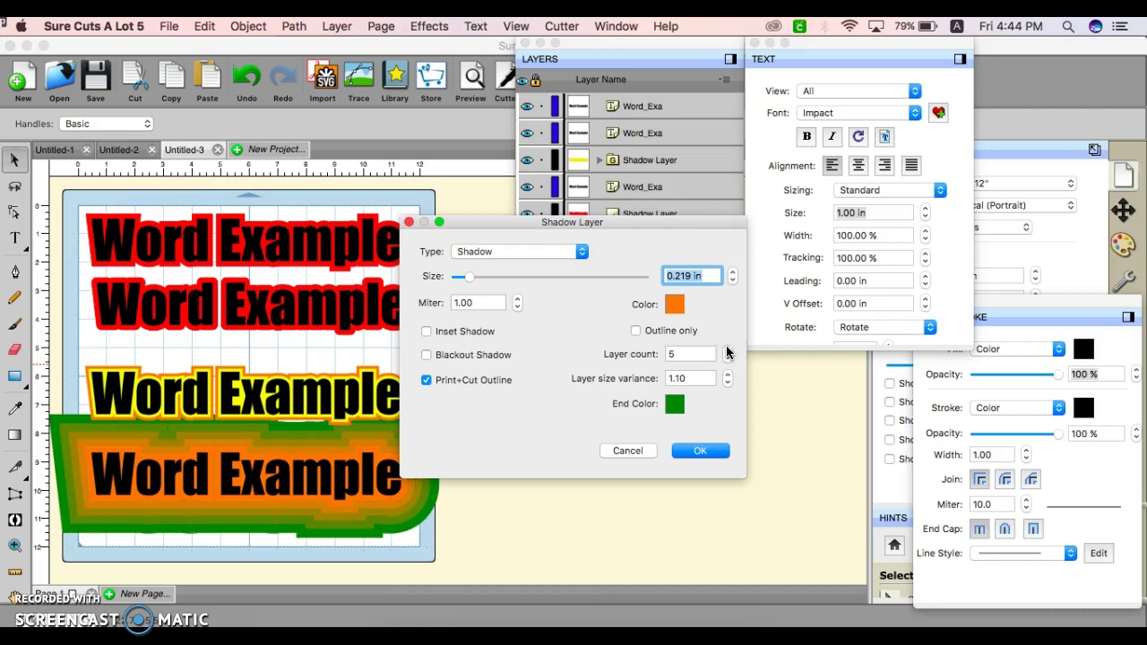
left_click(727, 359)
left_click(727, 359)
left_click(728, 359)
left_click(727, 359)
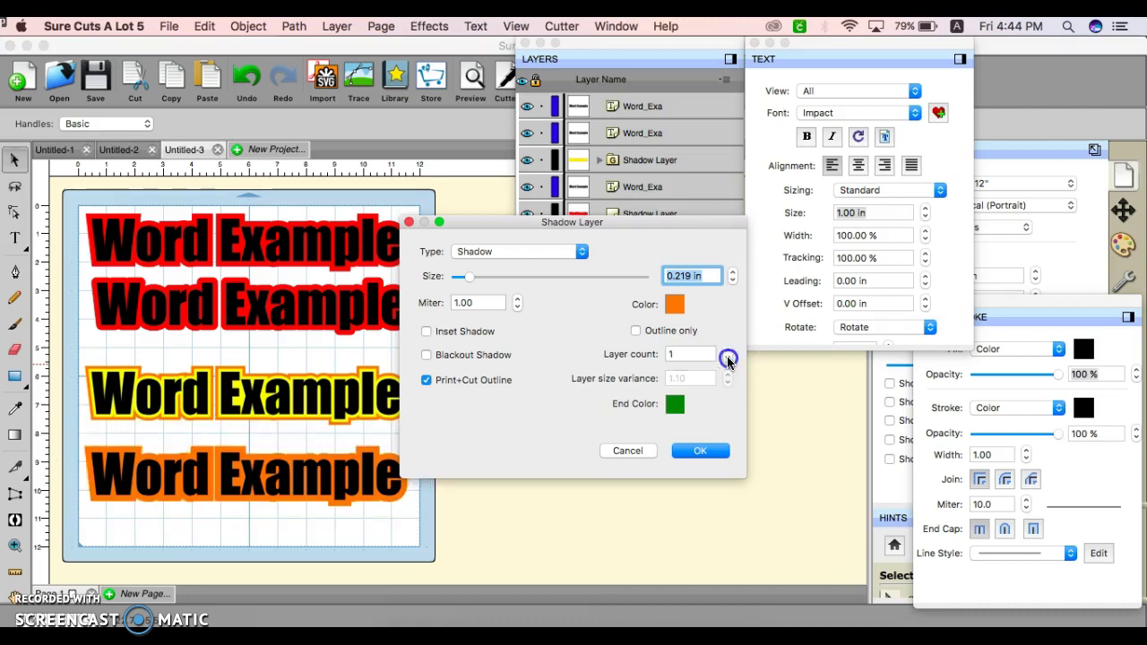
- Set the fourth line's Print+Cut shadow to a layer count of 3 and apply it
left_click(726, 350)
left_click(727, 351)
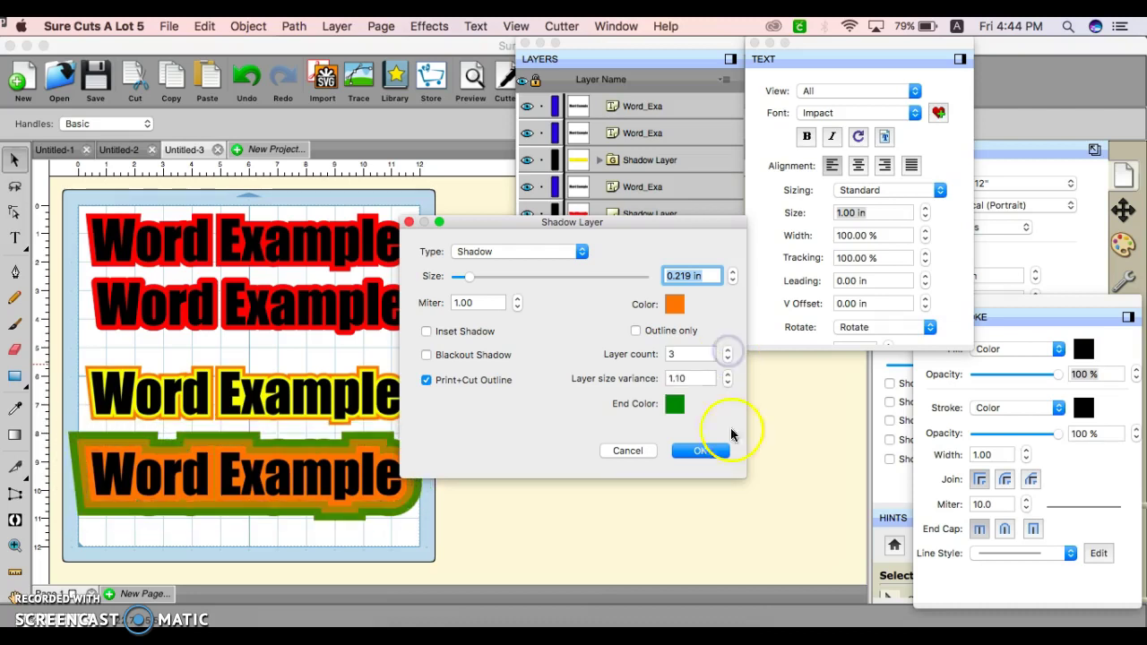
left_click(718, 455)
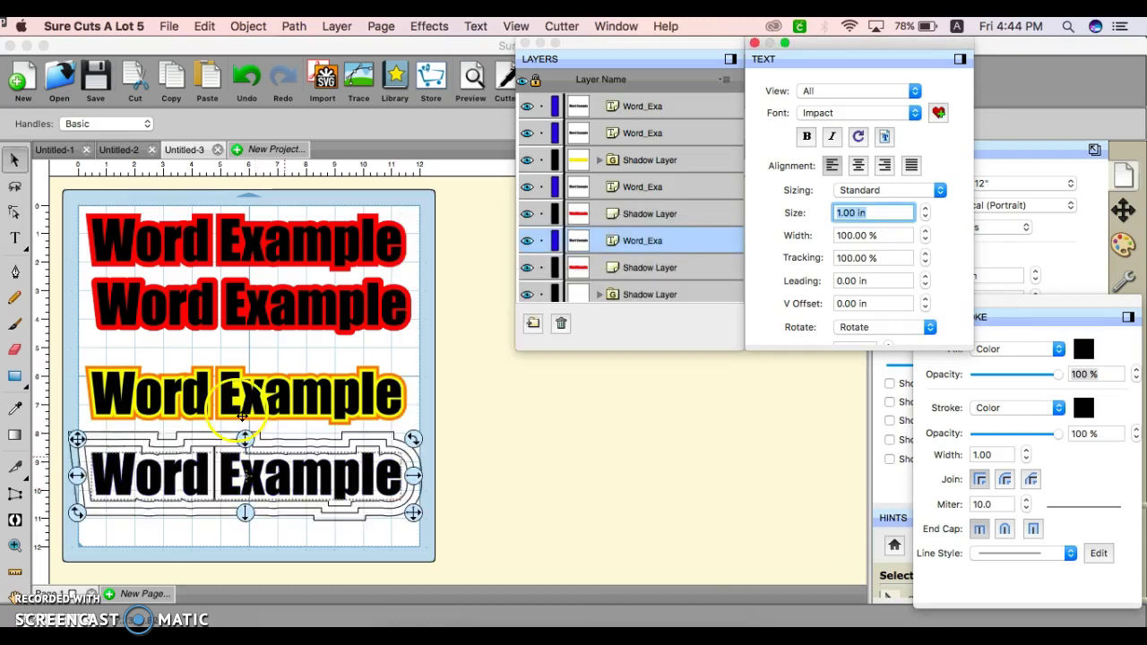
- Export the selection to Documents as an SVG file named "word example", keeping Selection only and Design Space compatible enabled
left_click(168, 26)
mouse_move(205, 34)
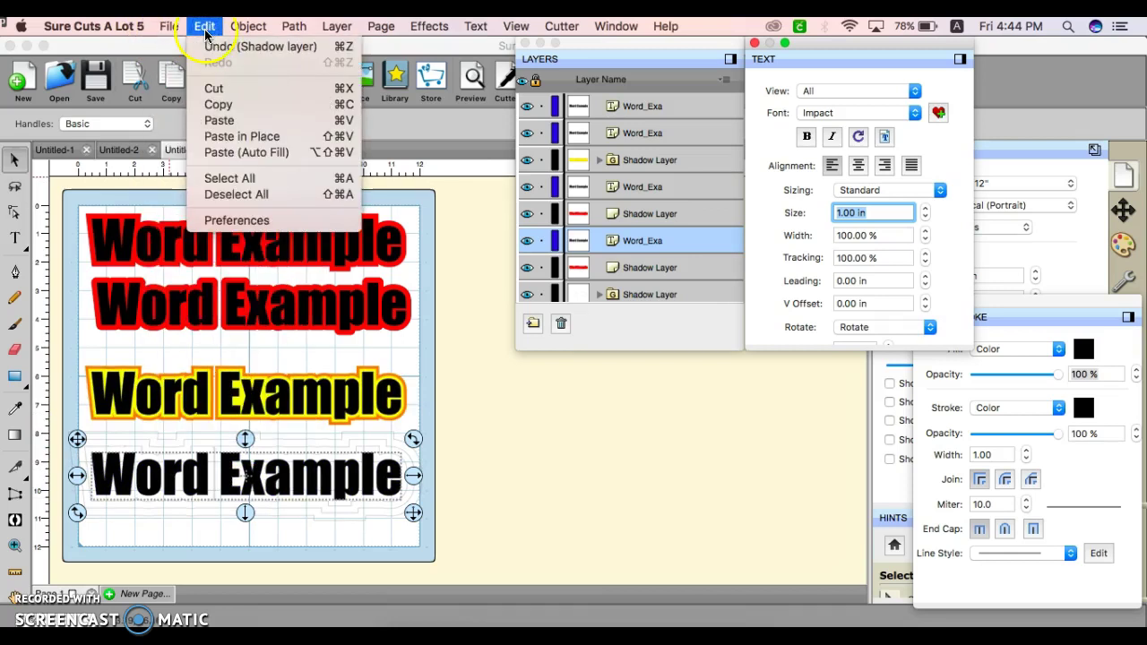
left_click(229, 178)
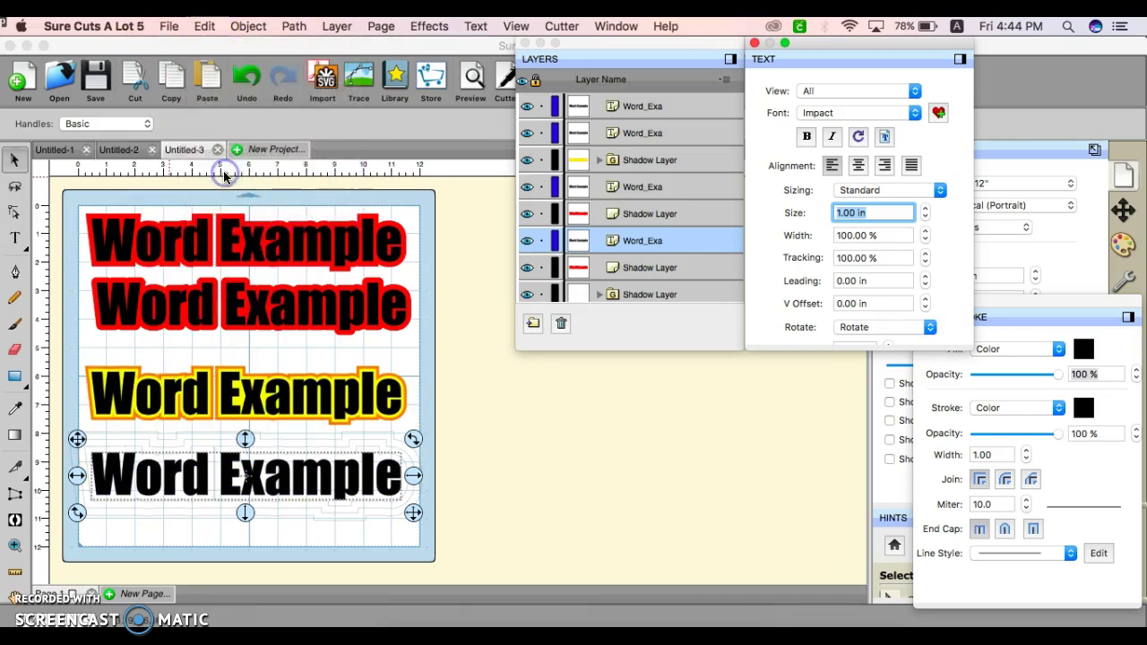
left_click(174, 32)
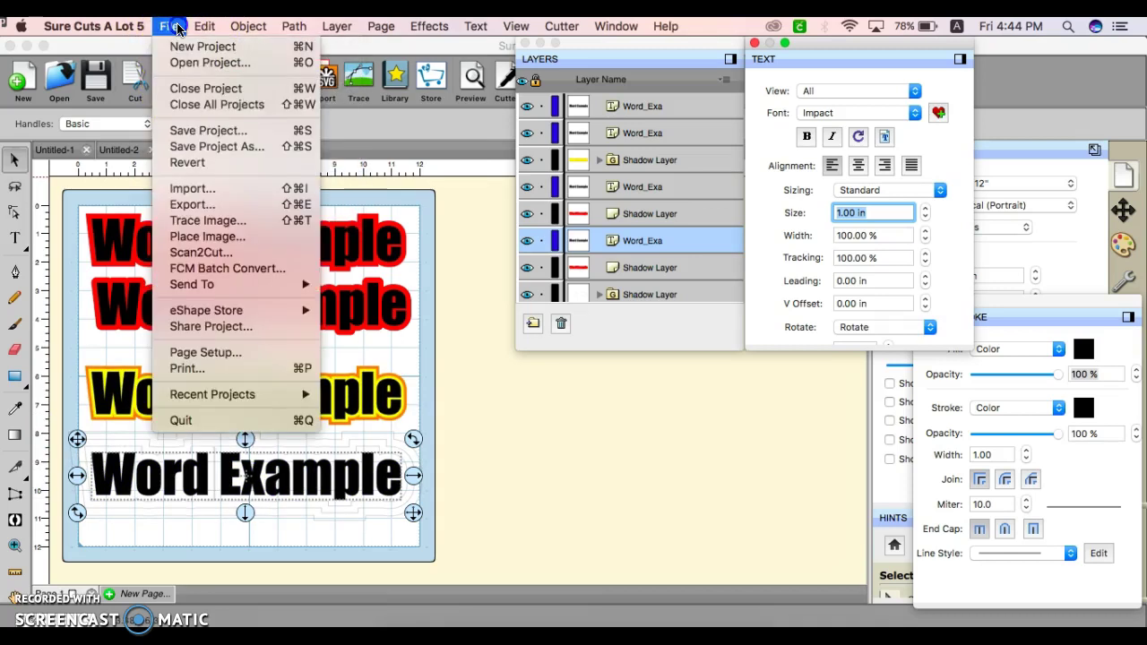
left_click(204, 207)
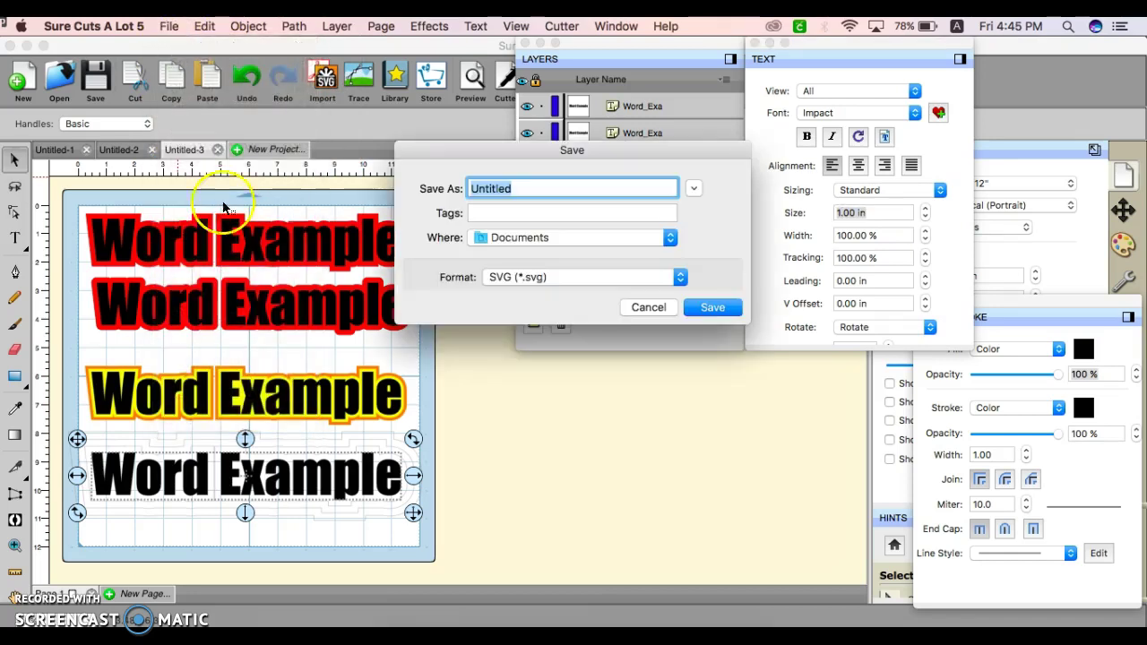
type("word example")
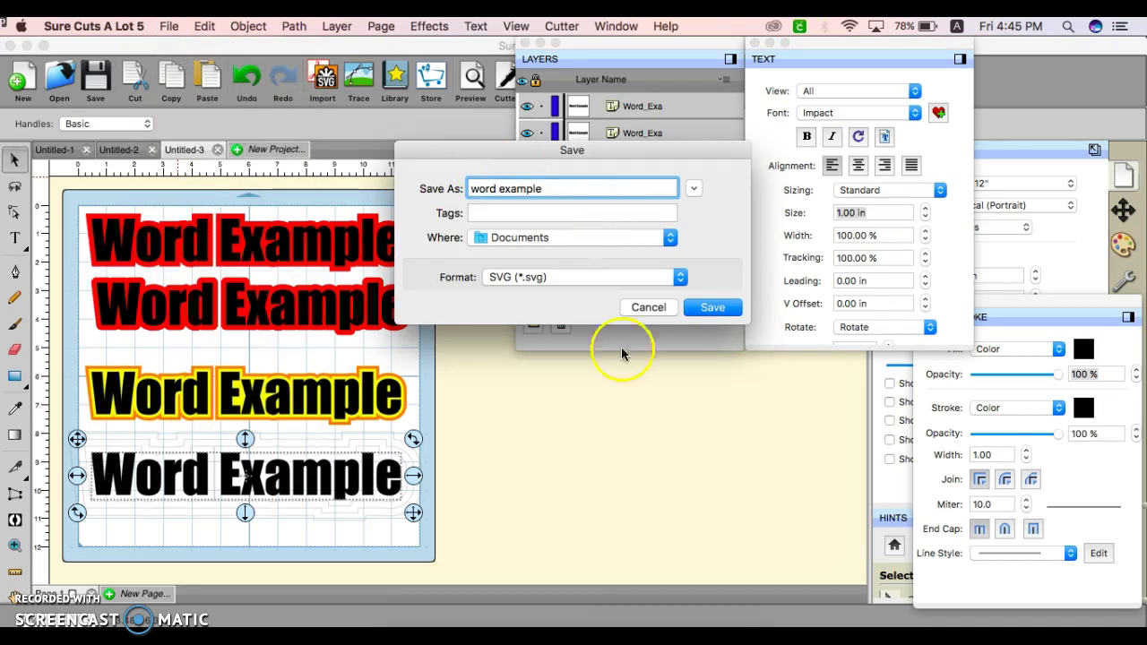
left_click(704, 309)
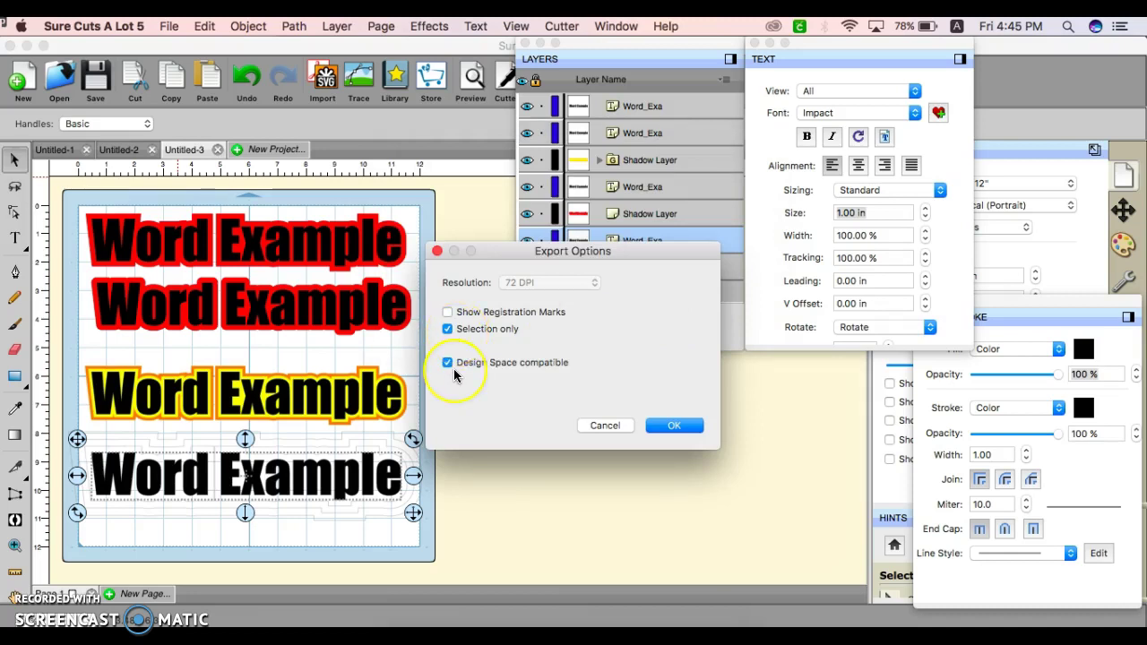
left_click(663, 425)
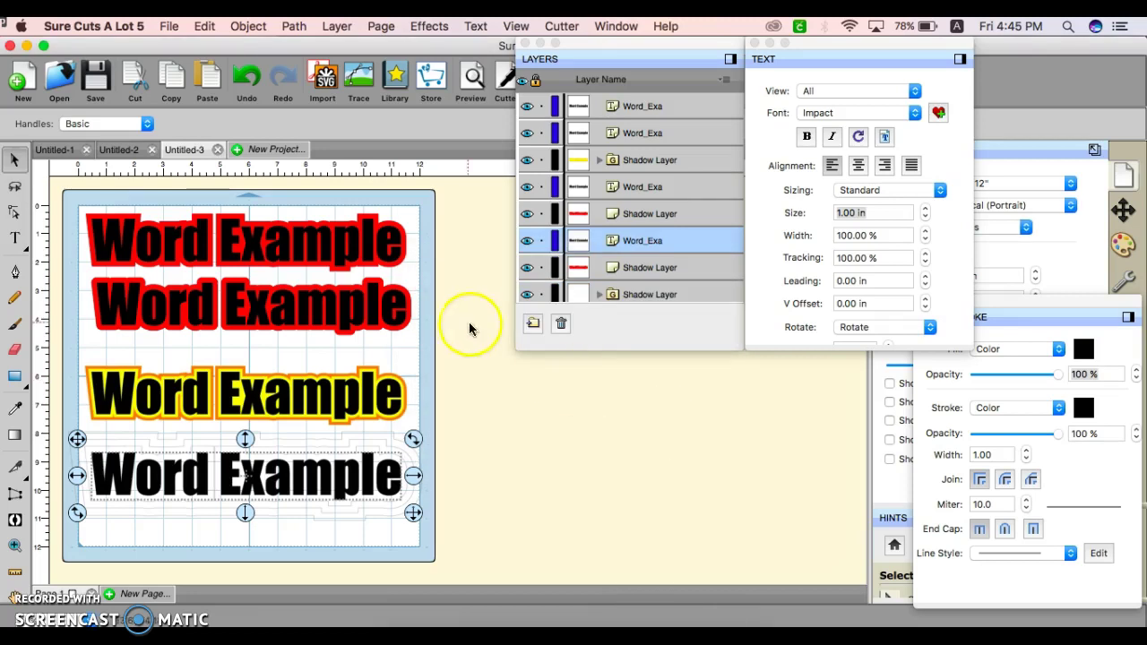
- Select all objects and export them to Documents as SVG "word example", replacing the existing file, with Selection only and Design Space compatible enabled
left_click(399, 360)
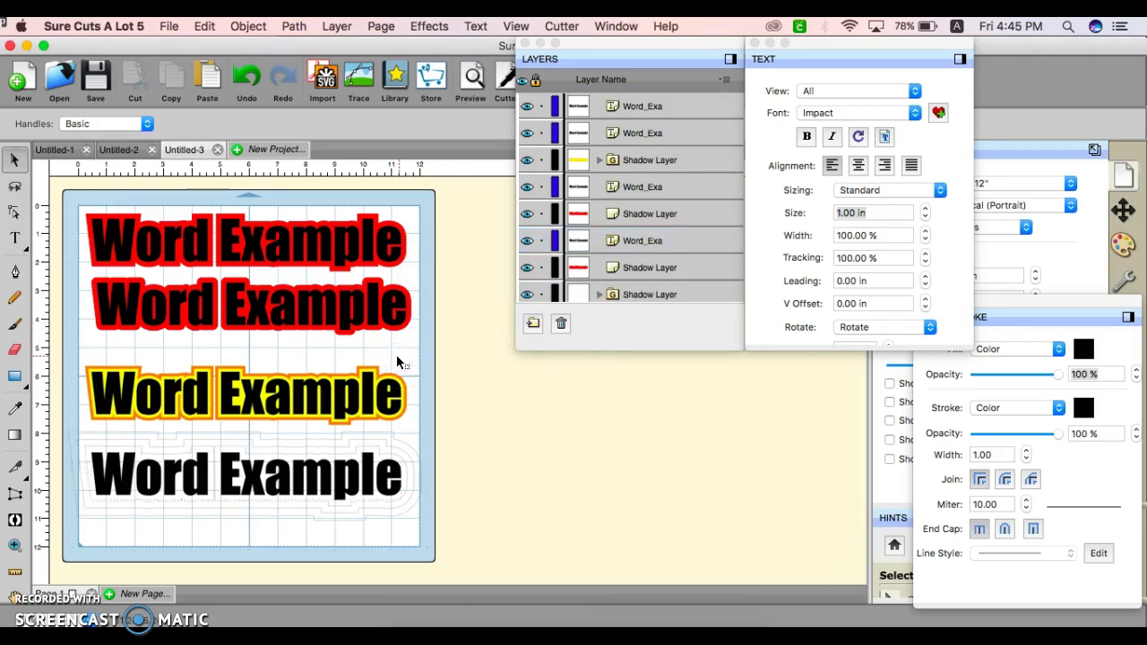
left_click(170, 26)
mouse_move(205, 26)
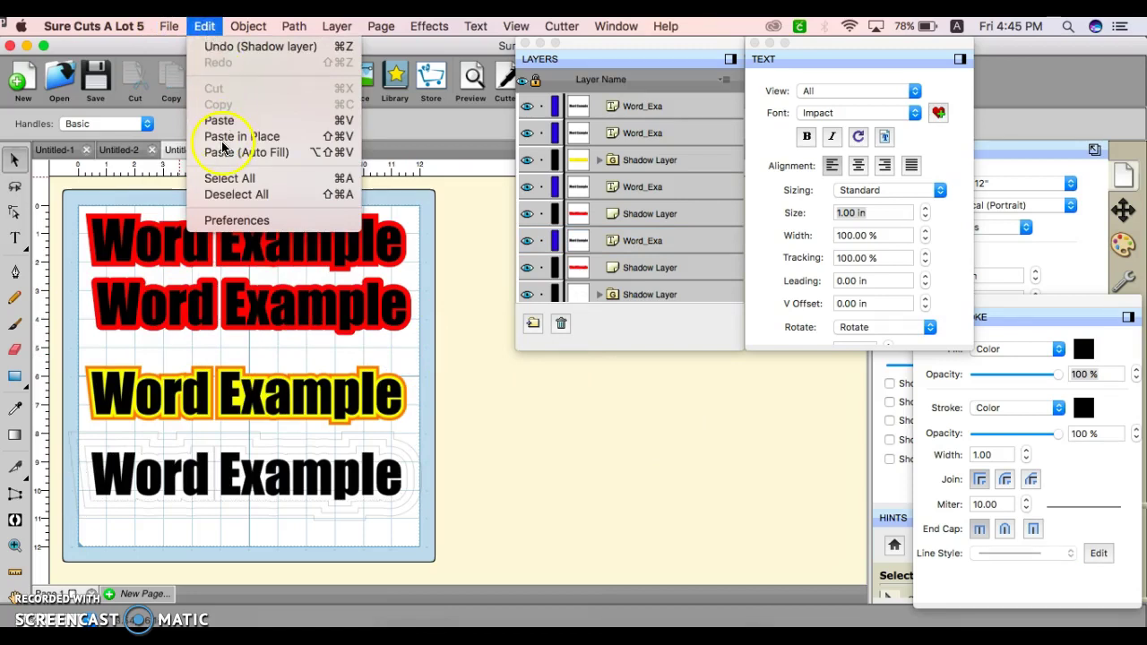
left_click(225, 178)
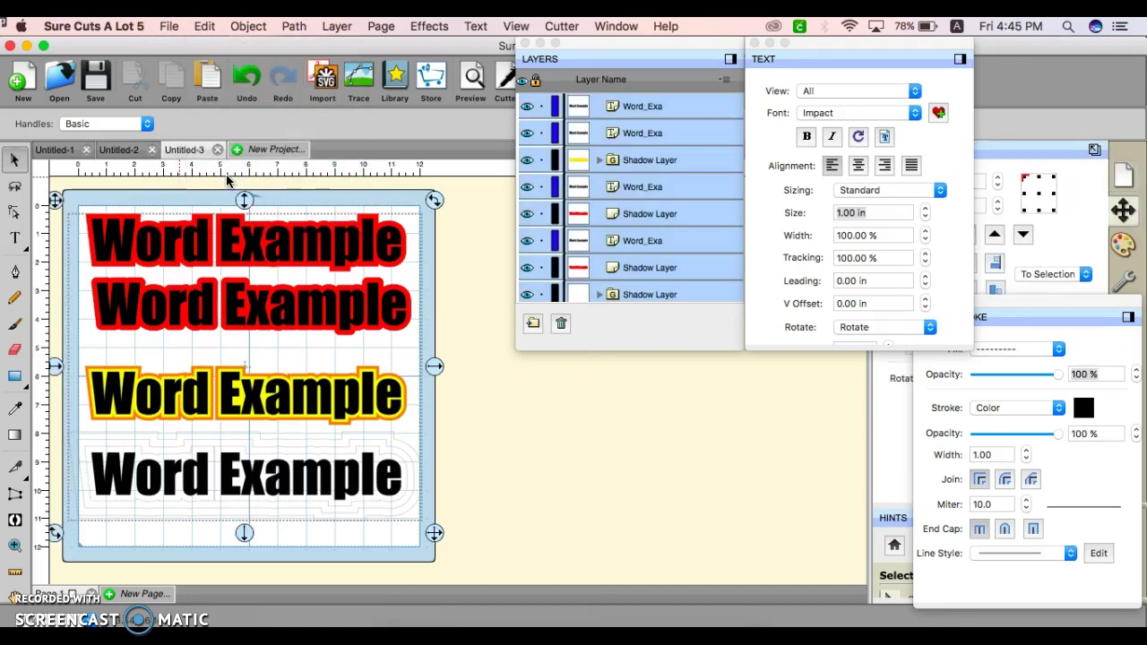
left_click(168, 26)
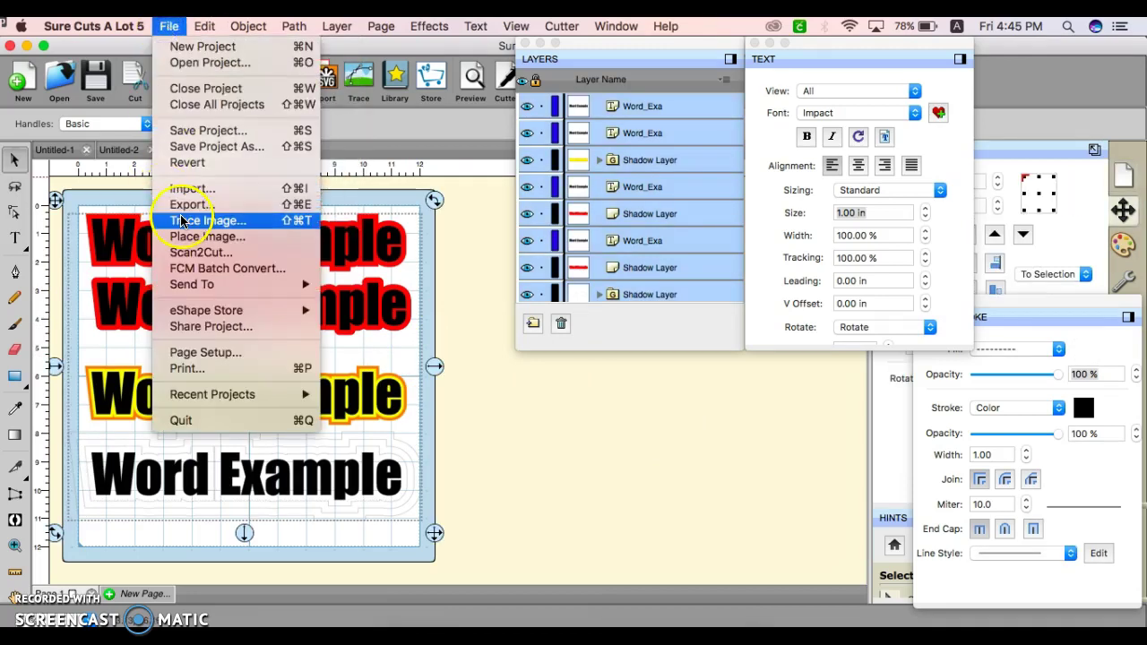
left_click(190, 218)
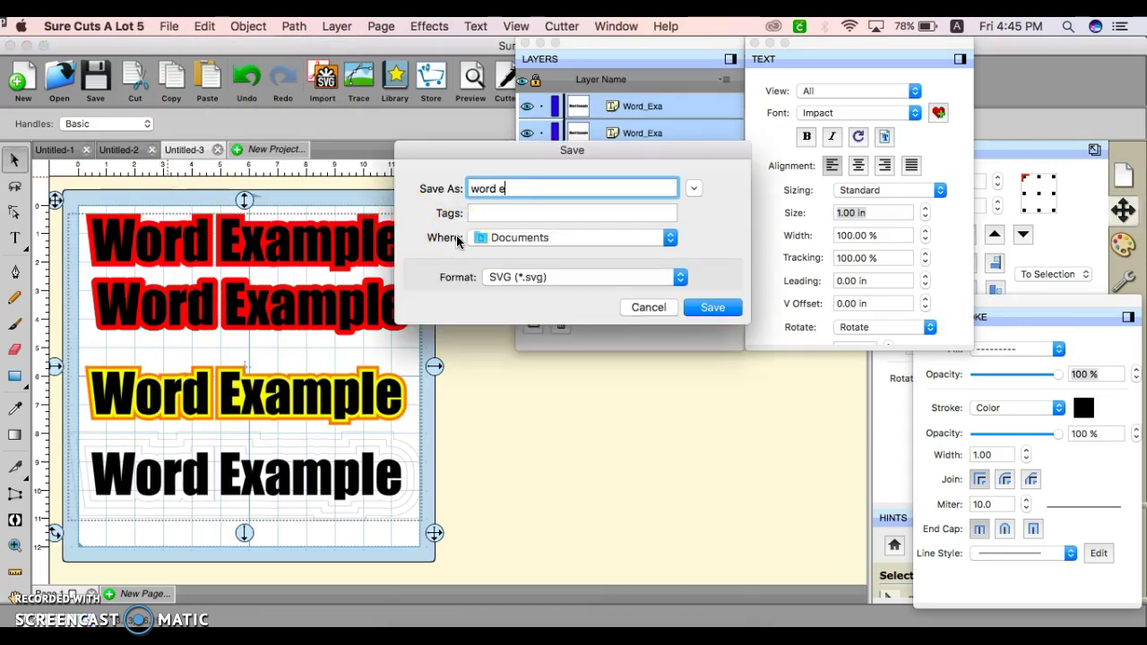
left_click(700, 308)
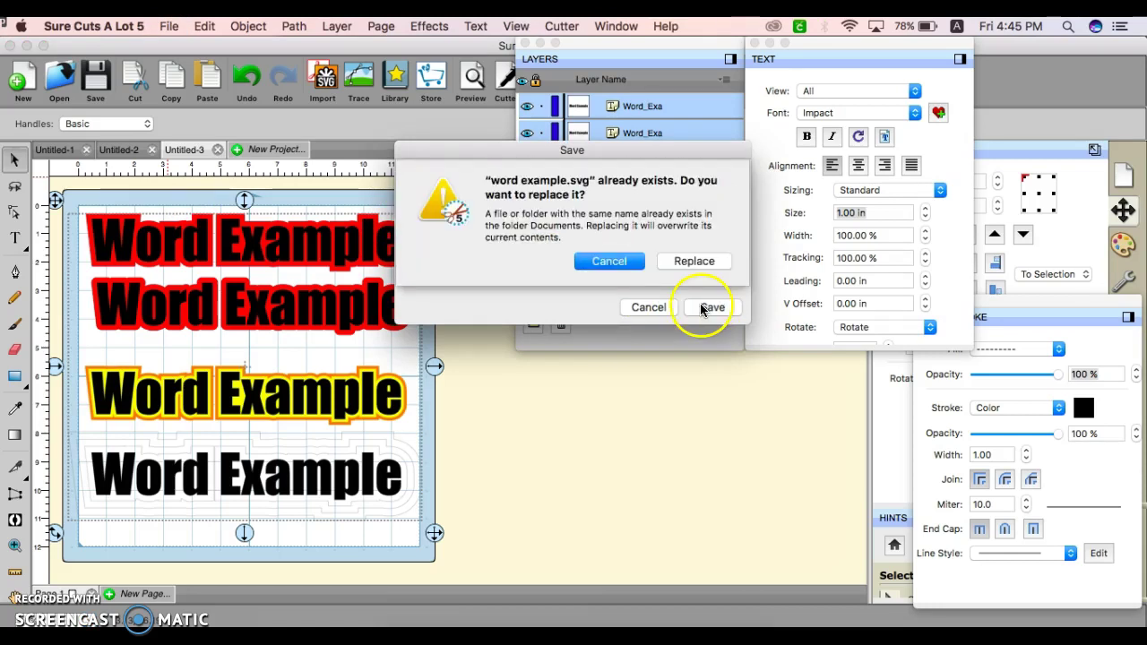
left_click(701, 261)
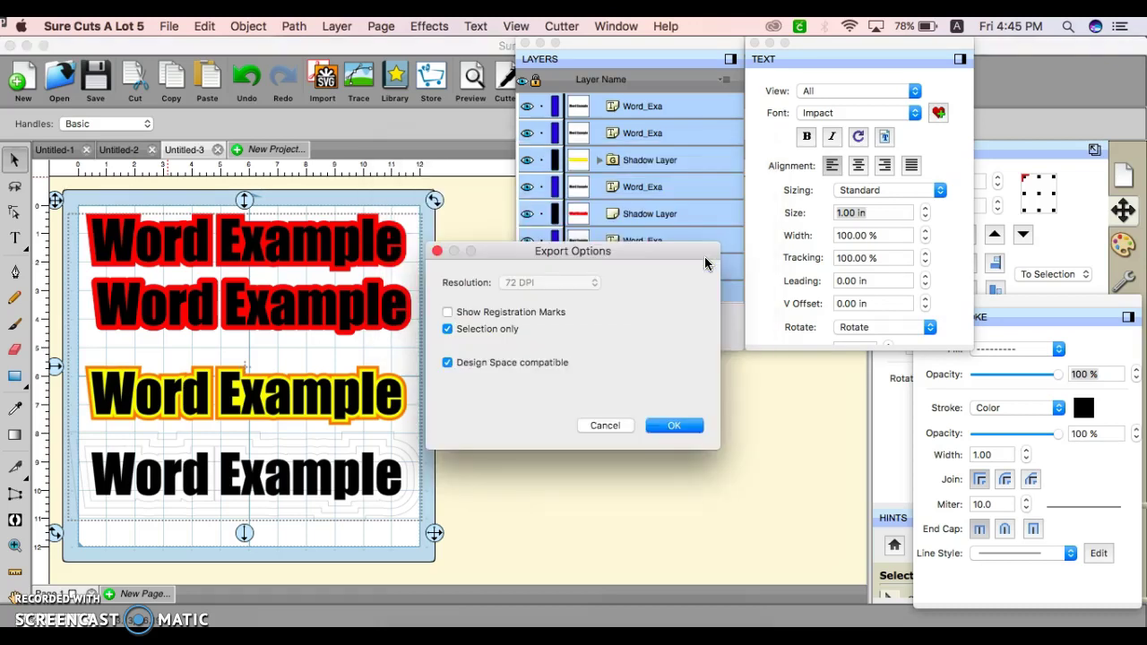
left_click(672, 426)
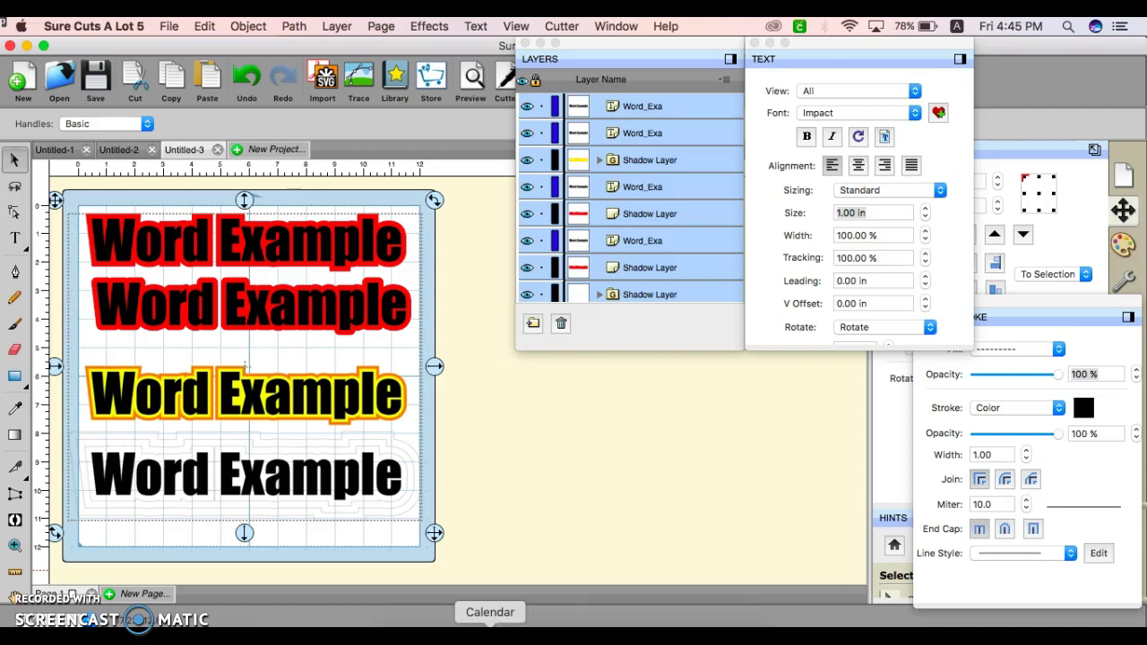
- Switch to Cricut Design Space in Chrome, search this Mac for "word example" and upload word example.svg as an image
left_click(471, 625)
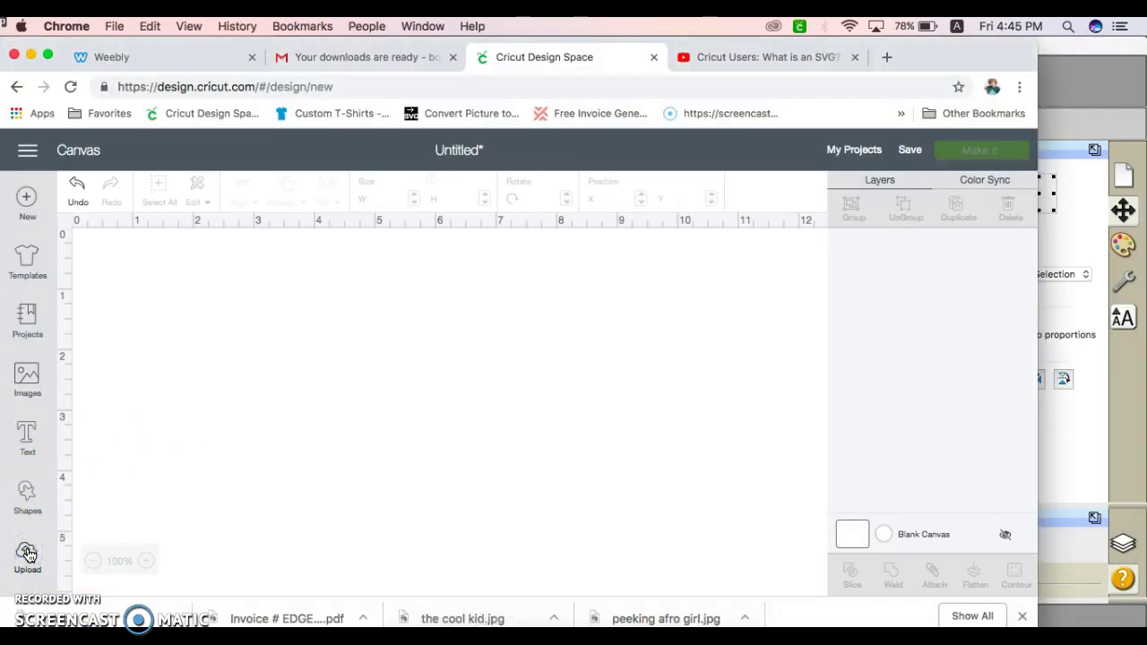
left_click(27, 555)
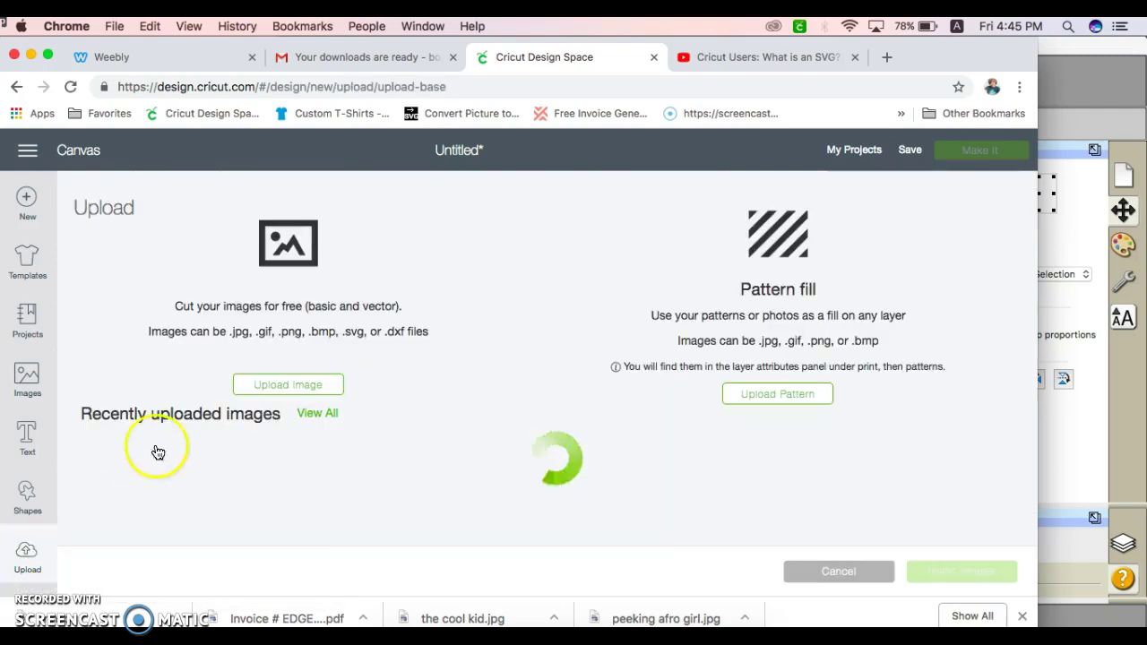
left_click(304, 390)
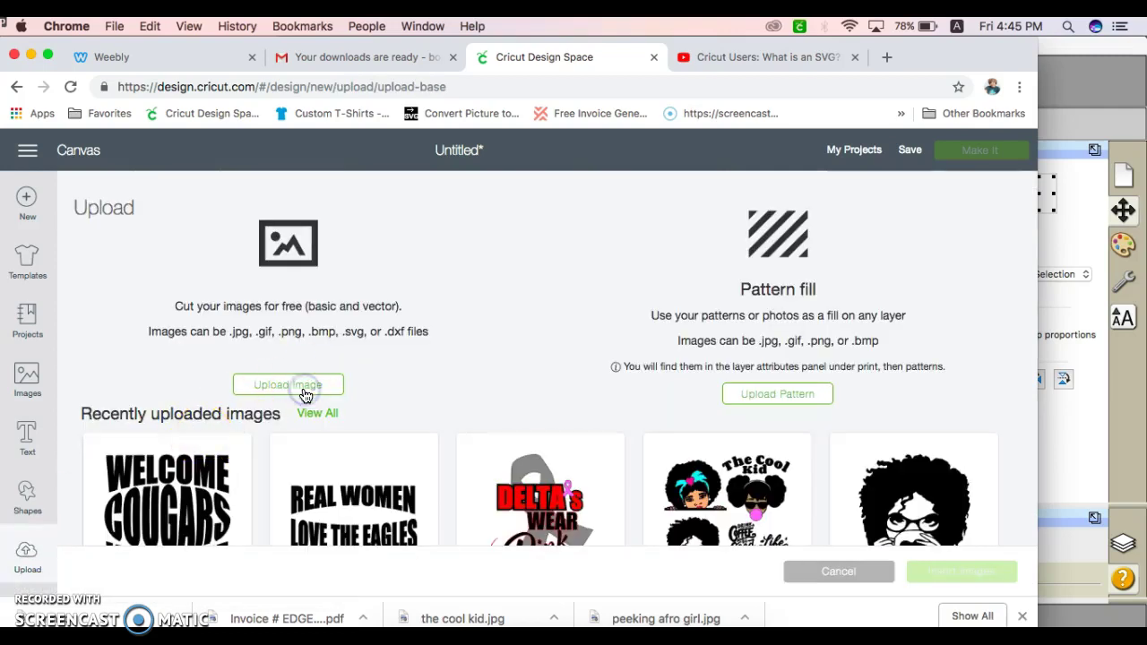
left_click(539, 369)
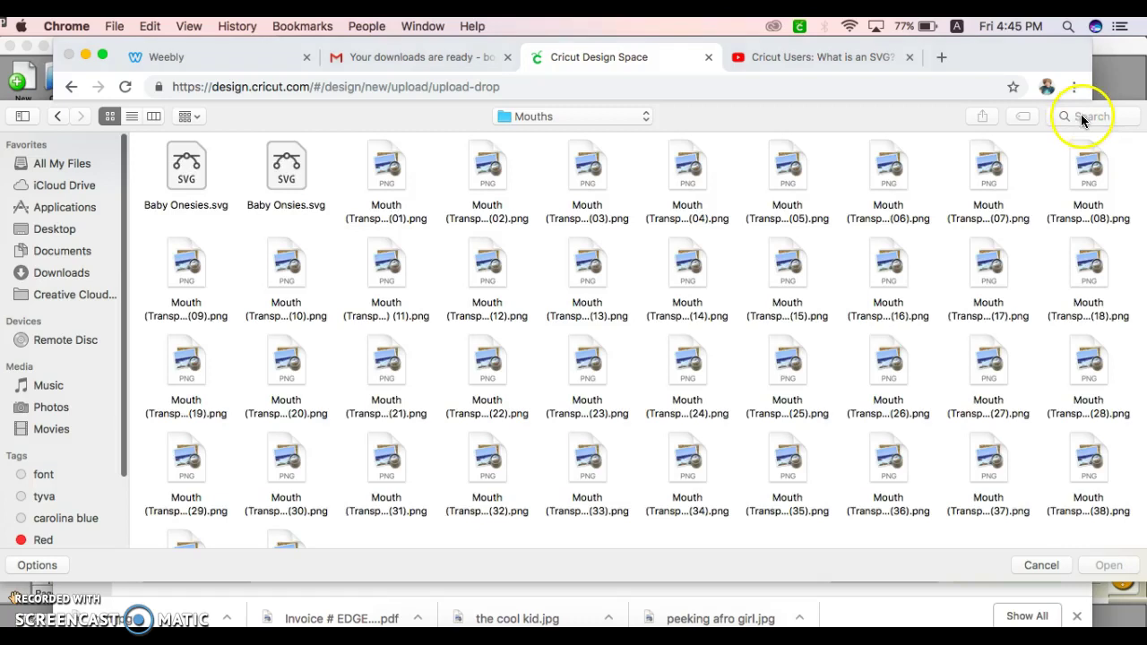
left_click(1081, 120)
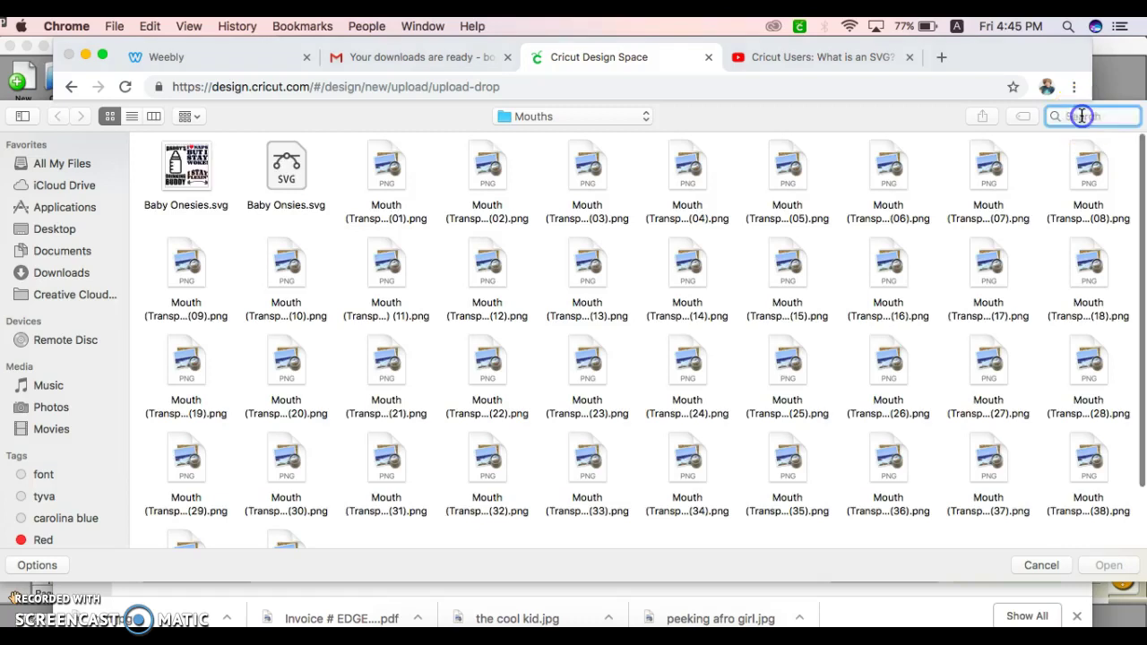
type("word")
type(" example")
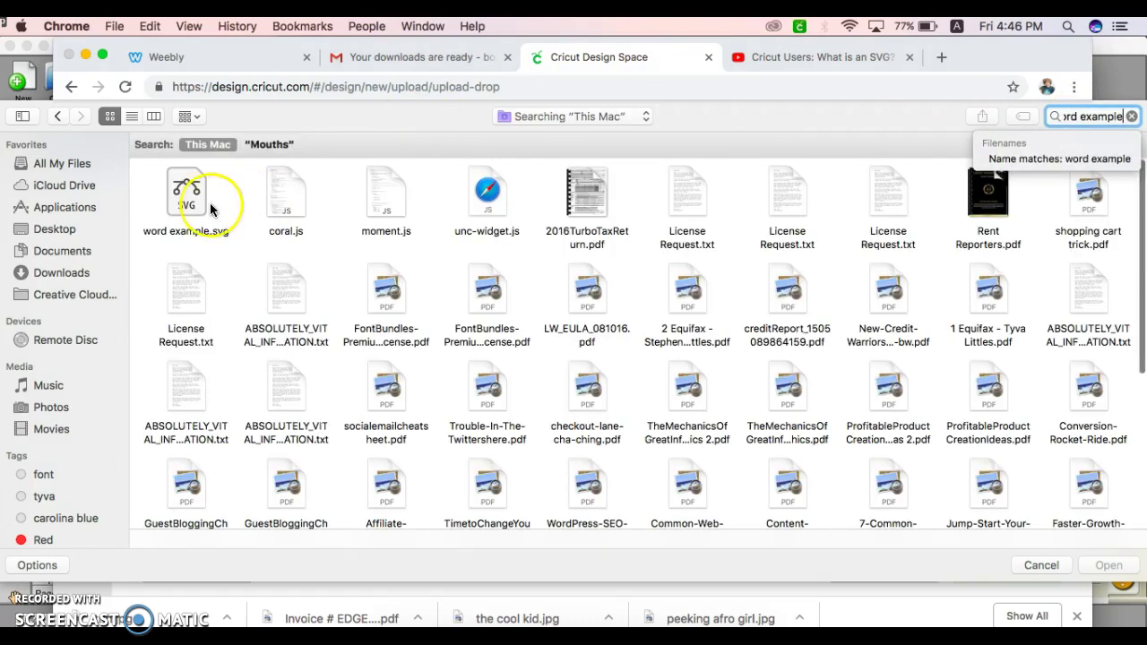
left_click(192, 204)
double_click(192, 204)
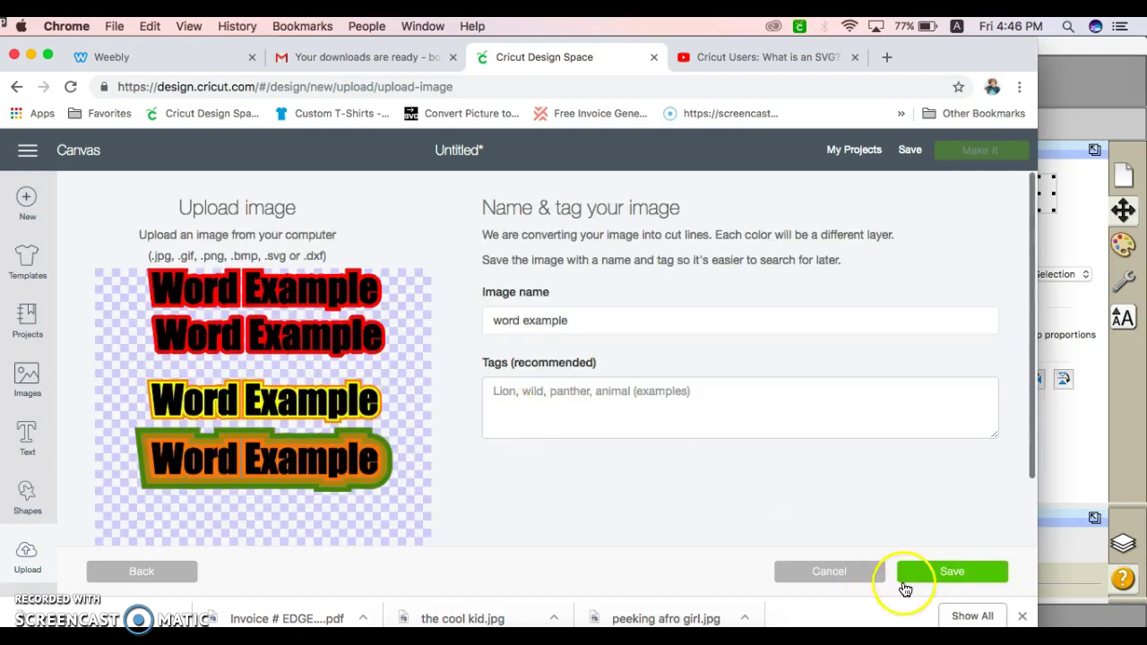
- Save the uploaded image under the name "word example" and insert it onto the canvas
left_click(945, 573)
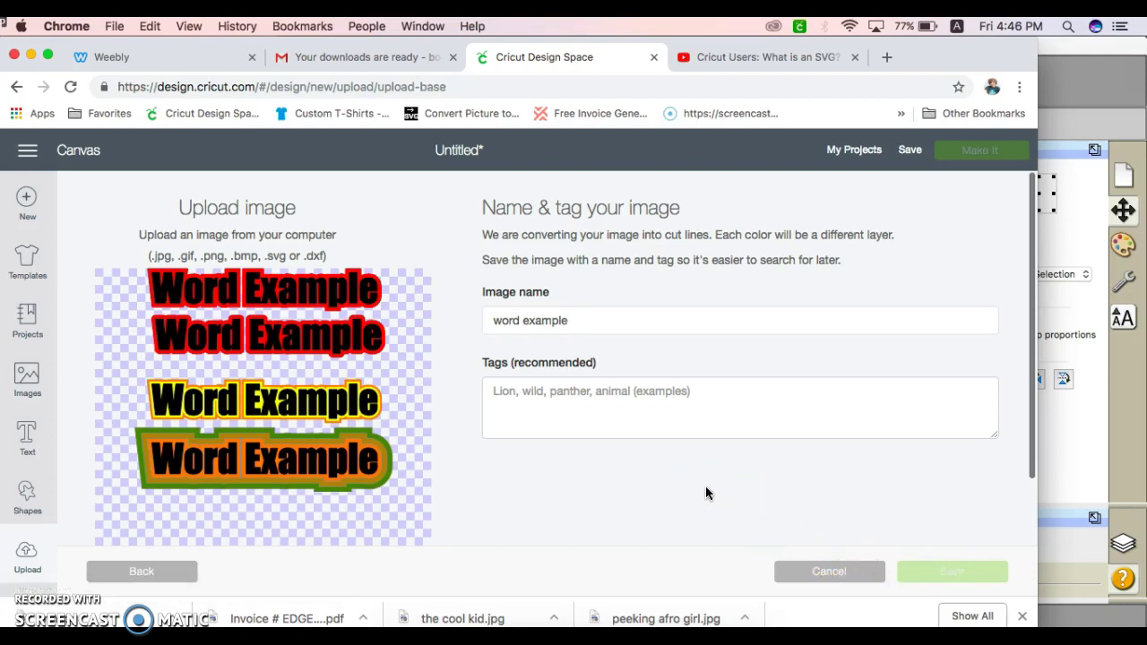
left_click(205, 474)
left_click(981, 575)
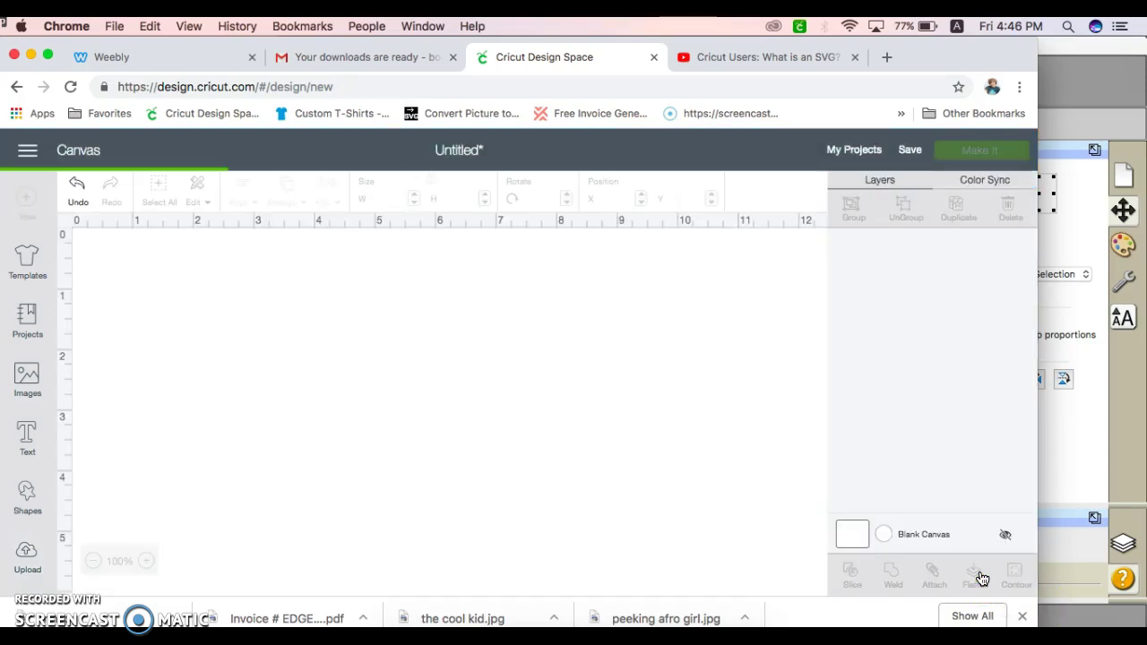
left_click(339, 377)
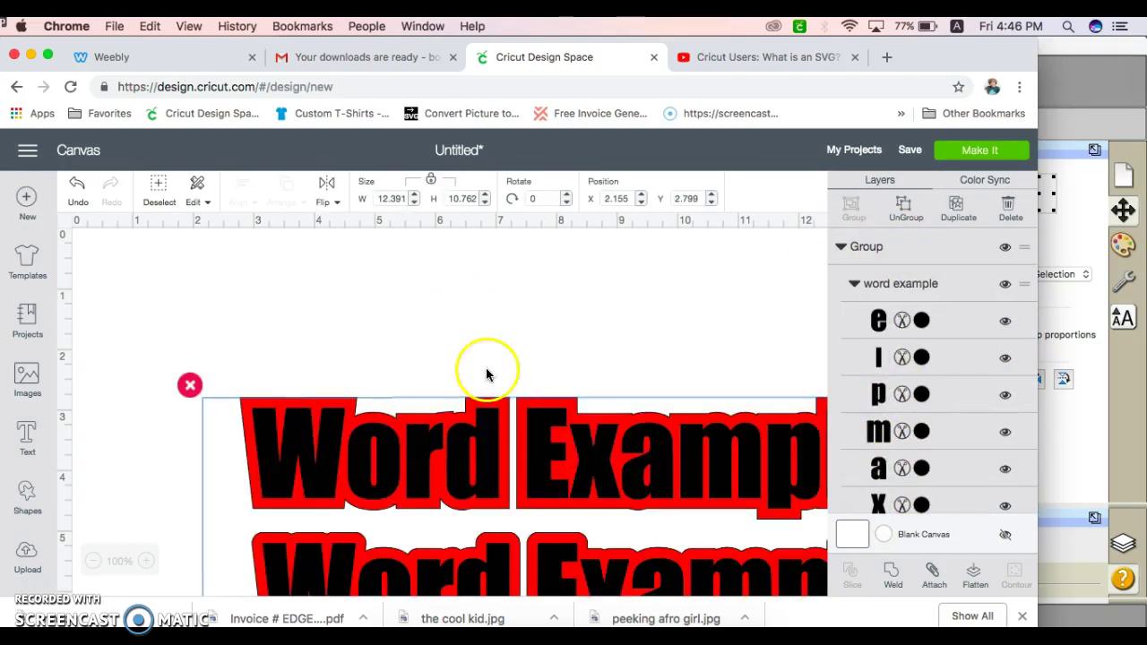
- Set the inserted design's width to 5.5 inches and move it to about X 3.5, Y 0.9 on the canvas
left_click(397, 198)
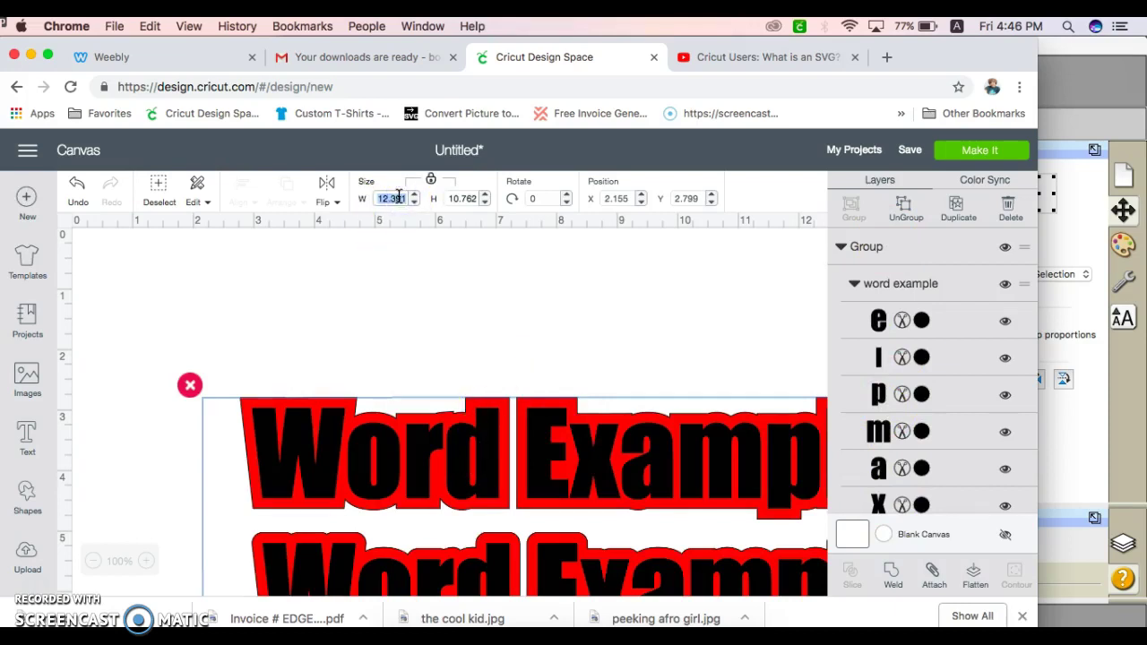
type("5.5")
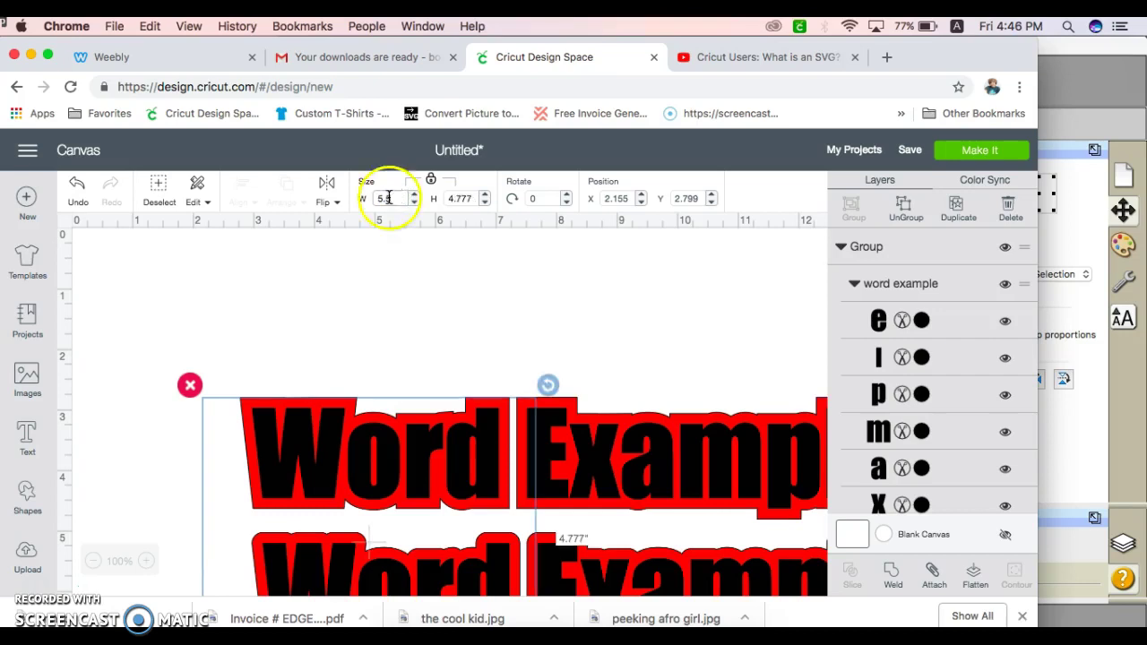
left_click(398, 197)
type("5.5")
key("Return")
left_click_drag(411, 454, 486, 329)
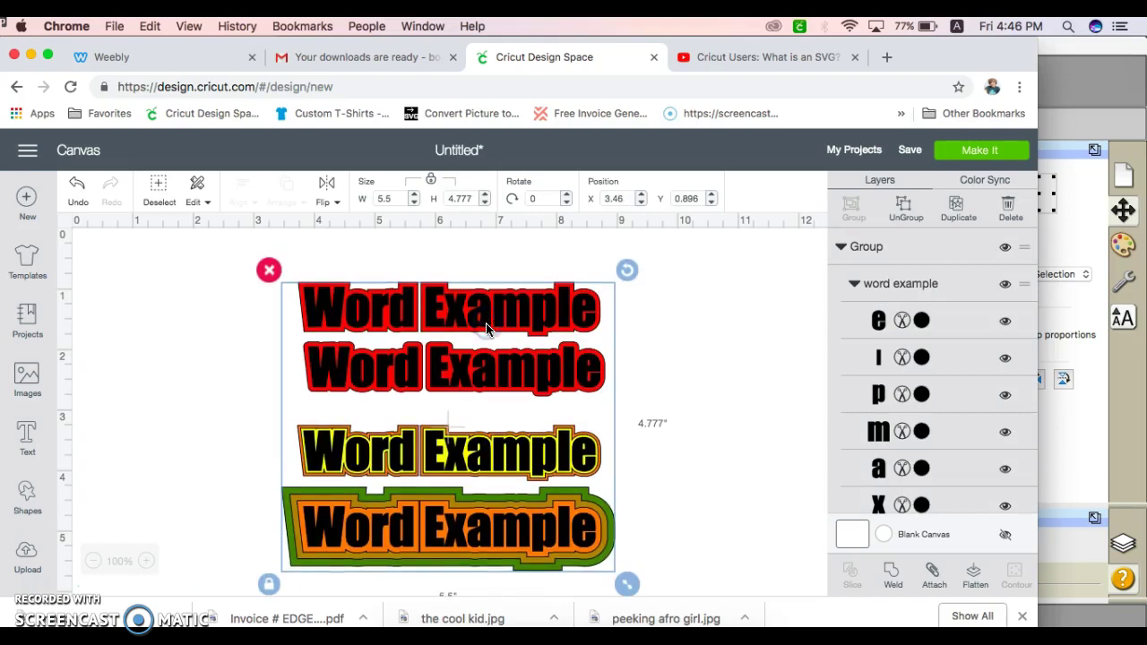
- Ungroup the design and separate the first line, moving its black text to about X 7.0, Y 0.4 and its red shadow to X 0.7, Y 0.3
left_click(904, 205)
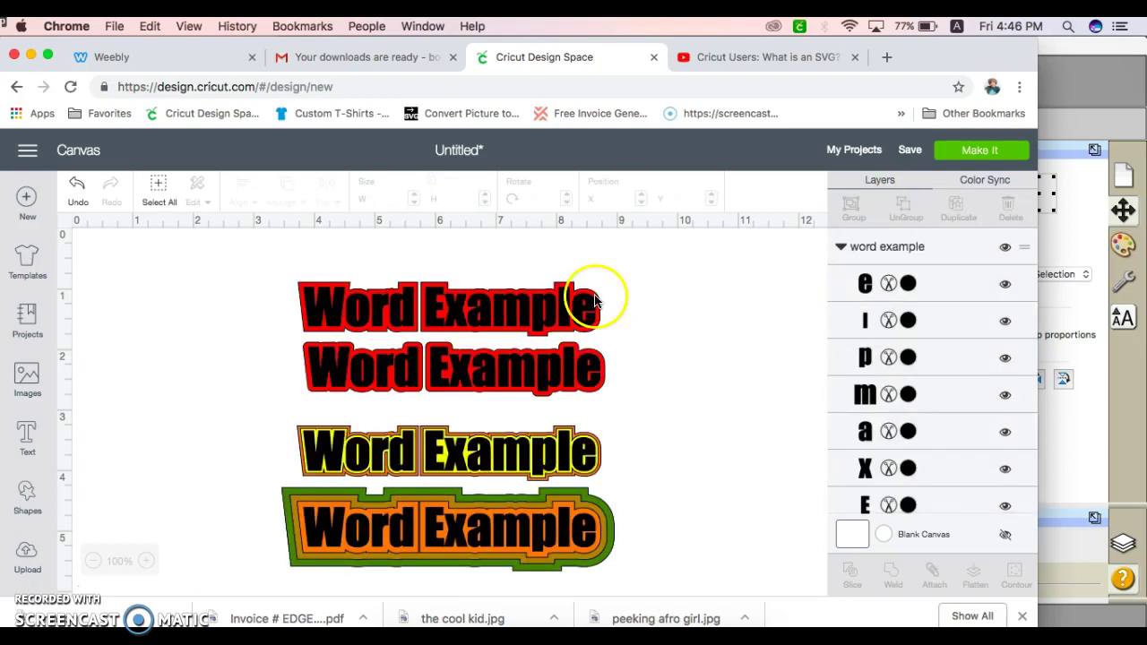
left_click_drag(546, 307, 757, 276)
left_click_drag(445, 313, 256, 274)
left_click(504, 312)
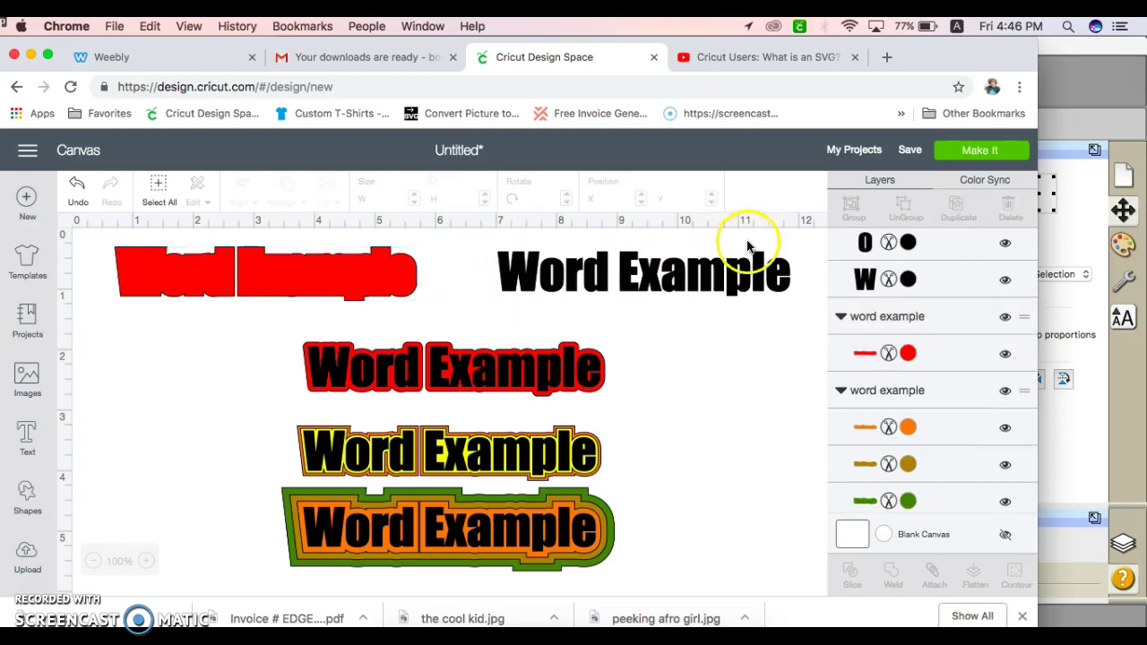
- Weld the letters of the first line's black text into one shape, leaving its red shadow separate
left_click_drag(484, 246, 800, 308)
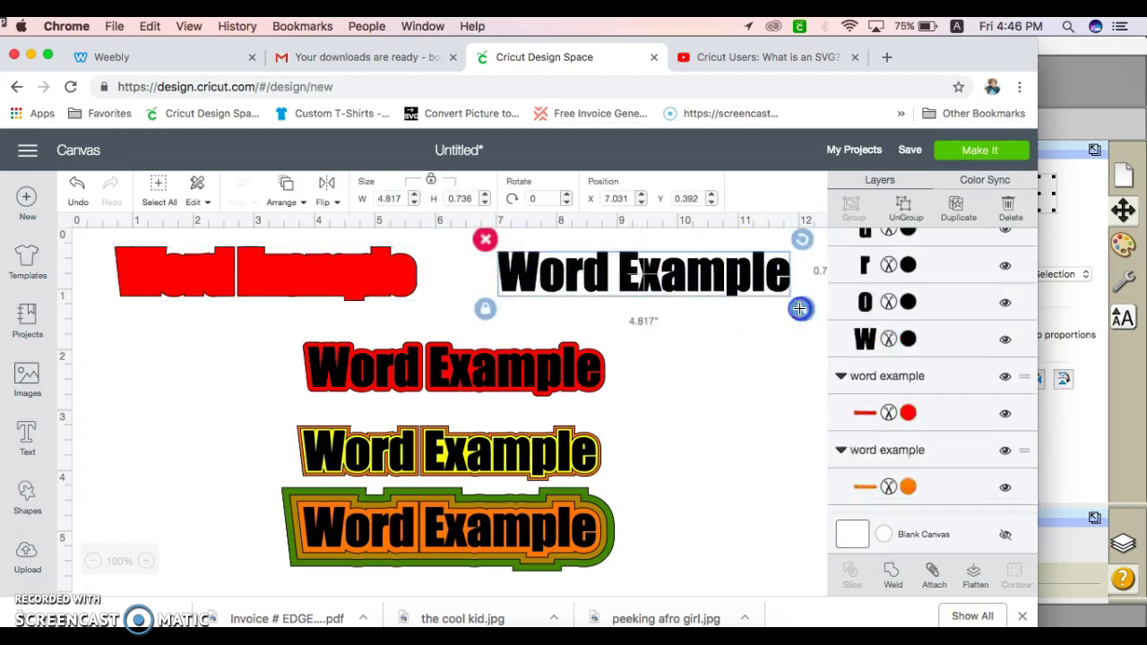
left_click(893, 576)
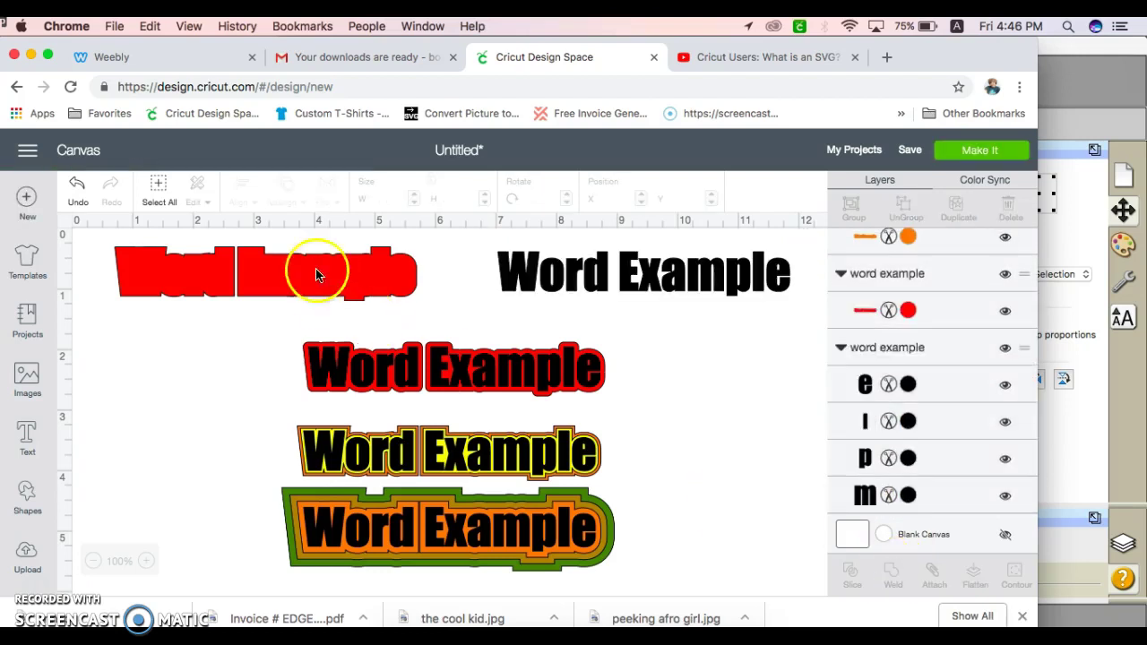
left_click(322, 267)
left_click(775, 428)
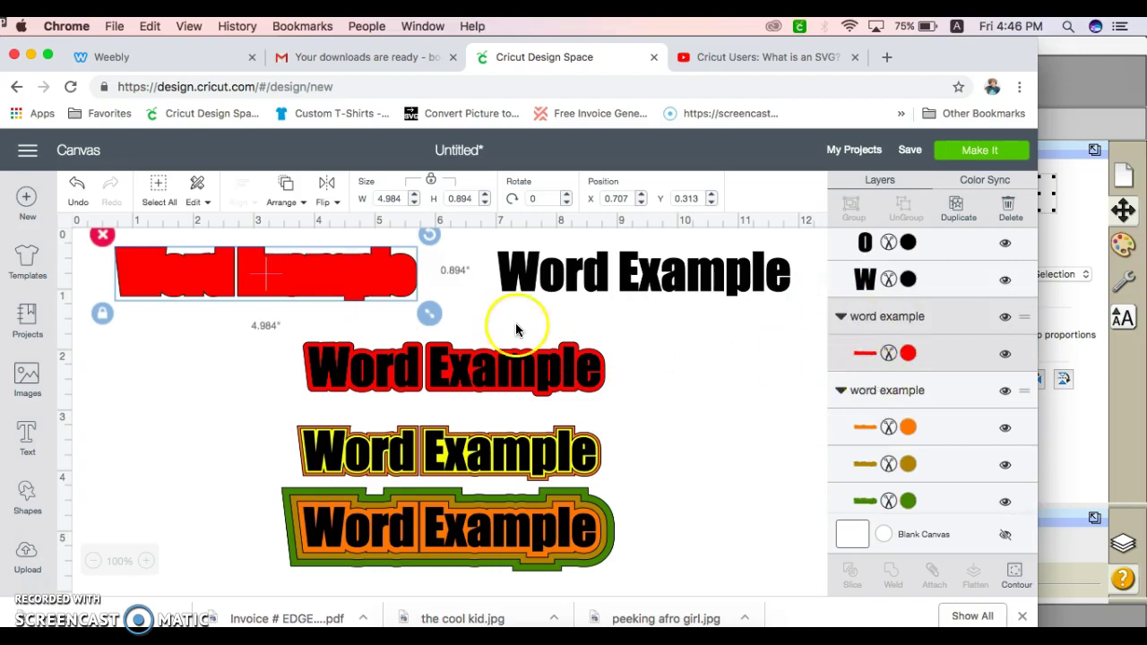
- Separate the second line, moving its black text to about X 7.1, Y 1.3 and its red shadow to about X 0.8, Y 1.3
left_click(485, 375)
left_click_drag(485, 377, 688, 339)
left_click_drag(538, 383, 255, 331)
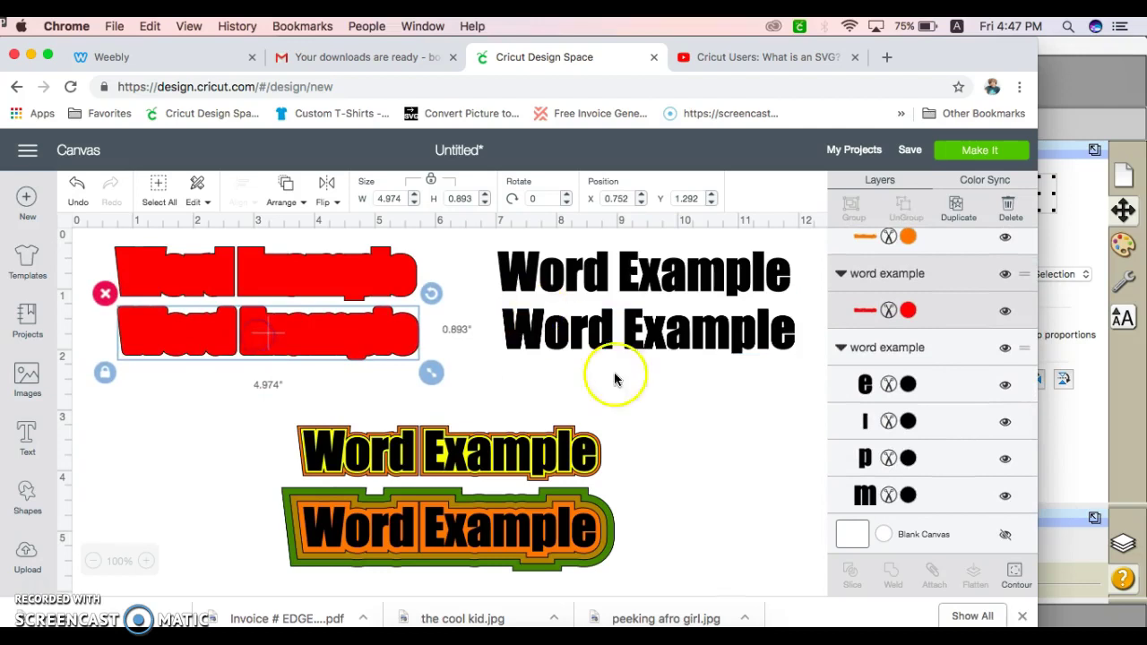
- Weld the letters of the second line's black text into one shape
left_click(771, 383)
left_click_drag(803, 366, 493, 304)
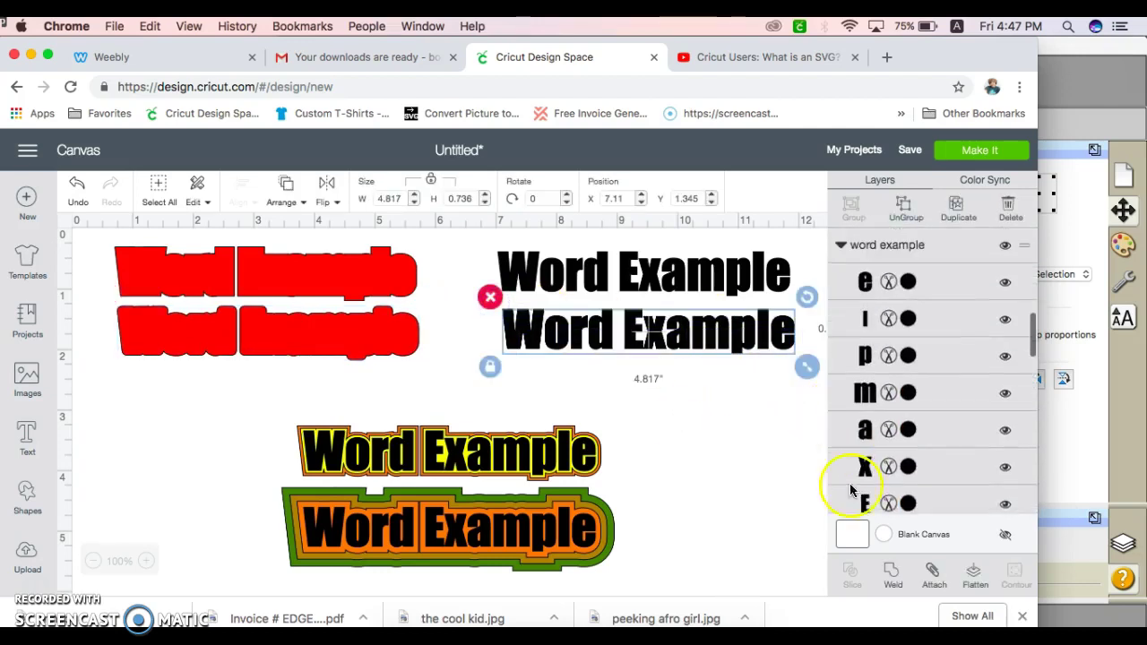
left_click(897, 582)
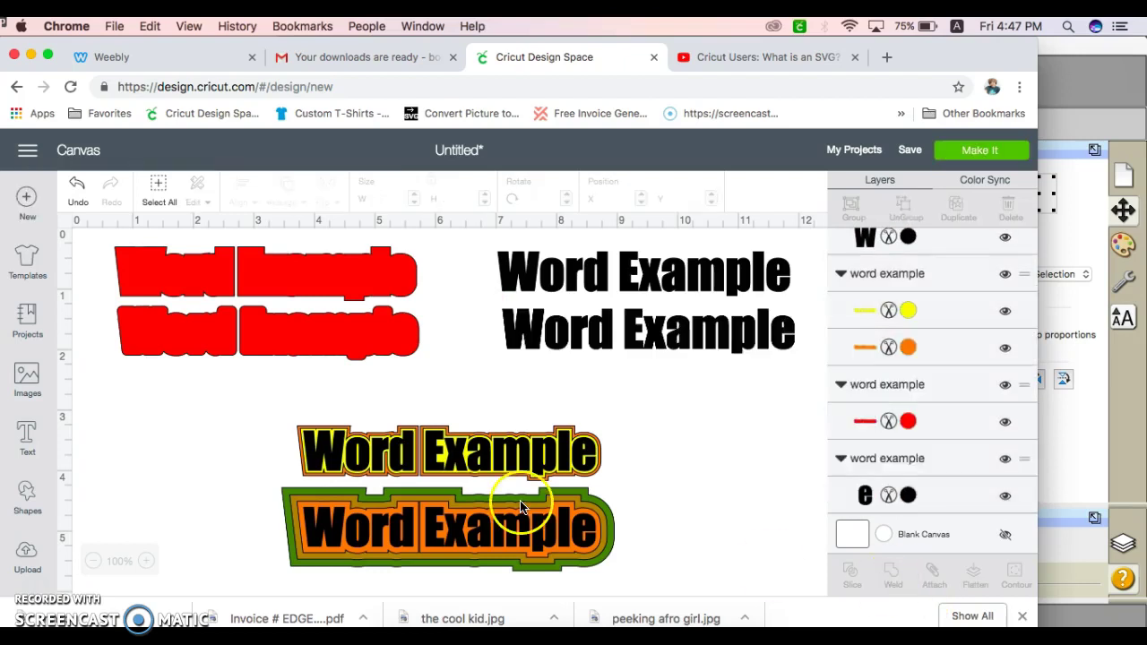
- Separate the third line, moving its black text to about X 7.2, Y 2.2 and its yellow-and-orange shadow to about X 0.9, Y 2.5
left_click_drag(488, 459, 705, 386)
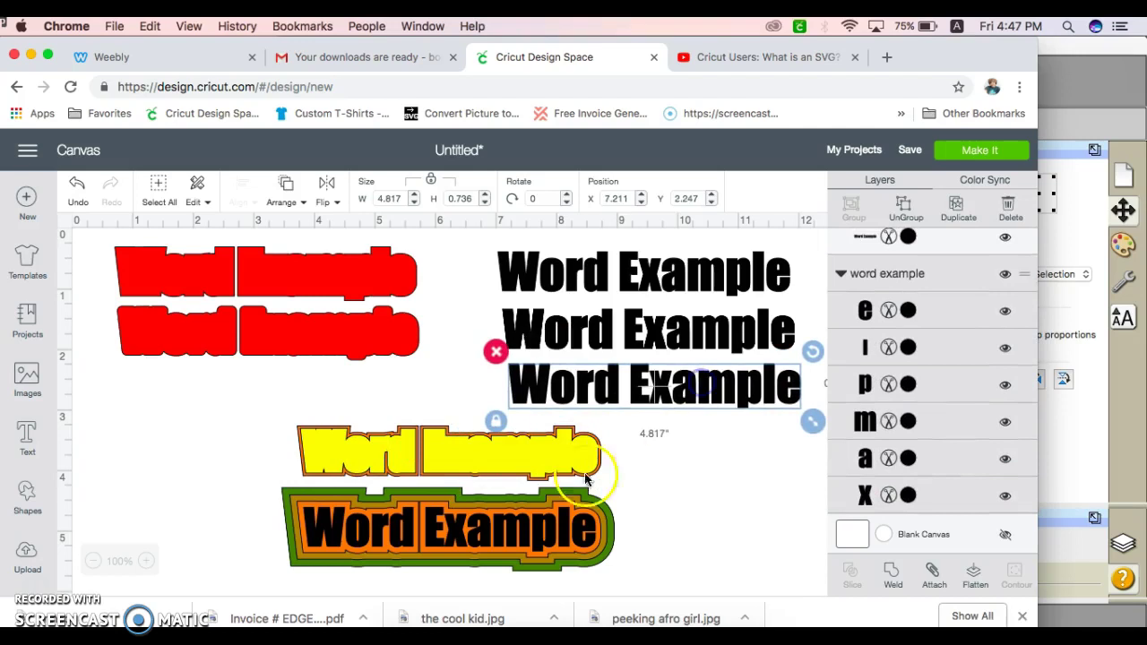
left_click(456, 439)
left_click_drag(455, 437, 285, 389)
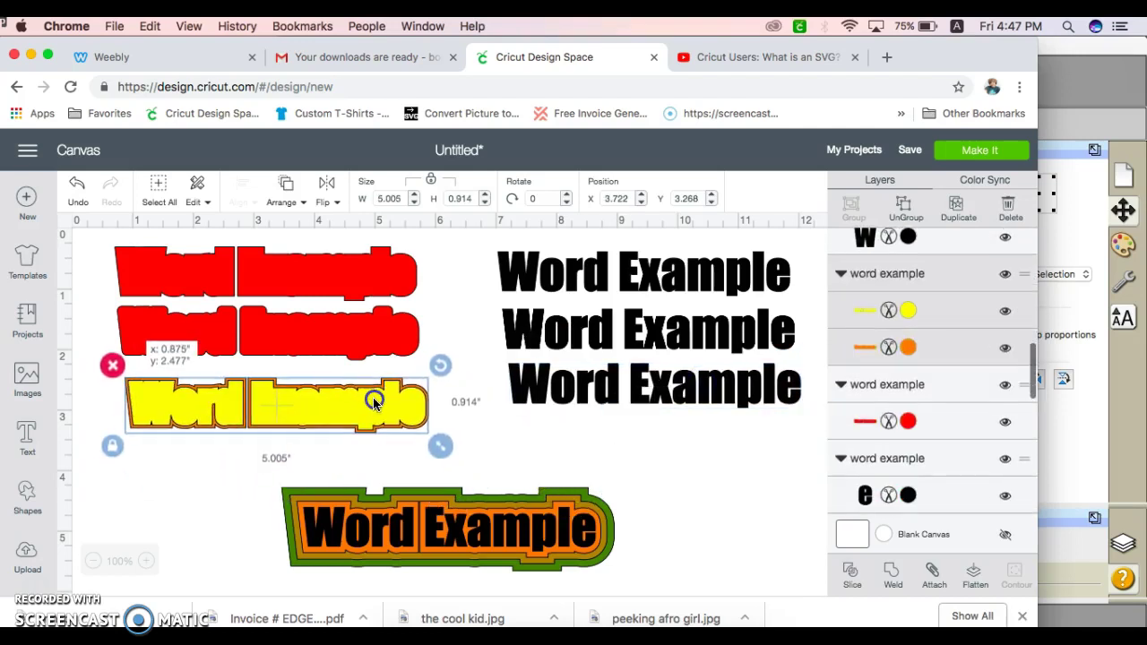
- Ungroup the third line's shadow, pull its yellow layer off the orange one and place it back on top at about X 0.9, Y 2.4
left_click(904, 213)
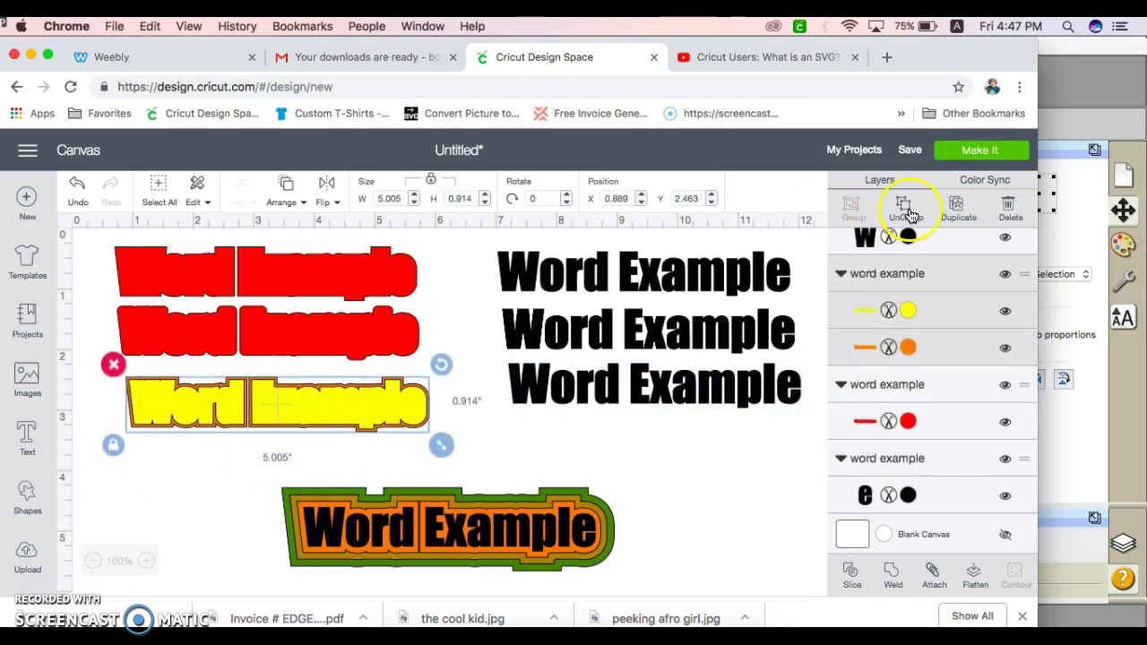
left_click(391, 420)
left_click_drag(392, 419, 699, 455)
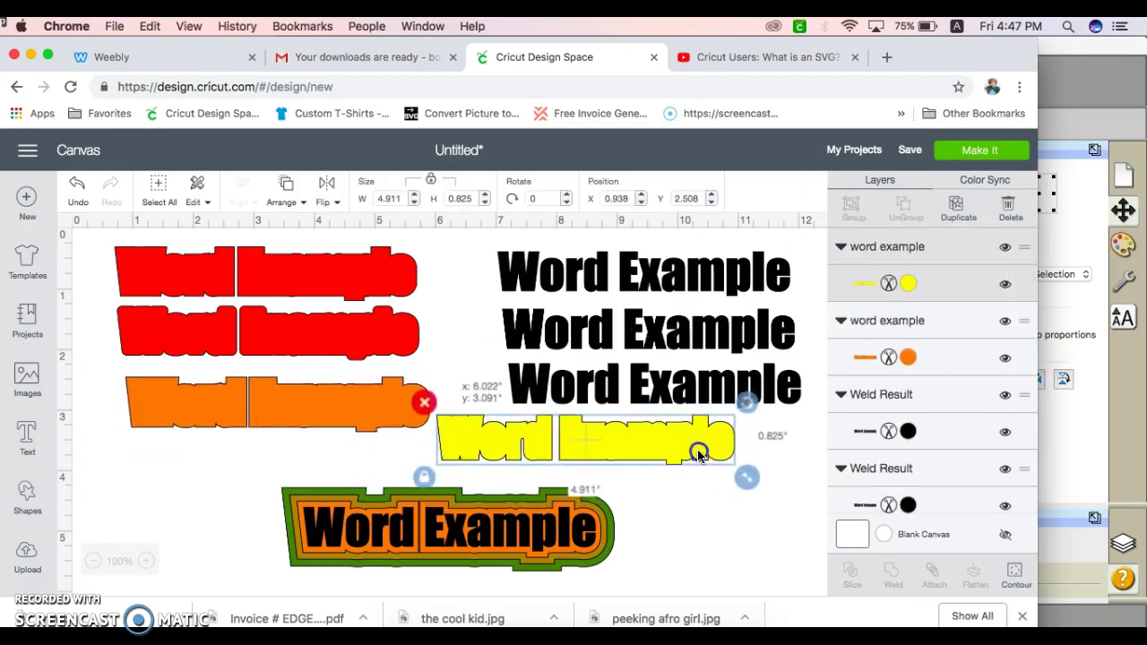
left_click(360, 417)
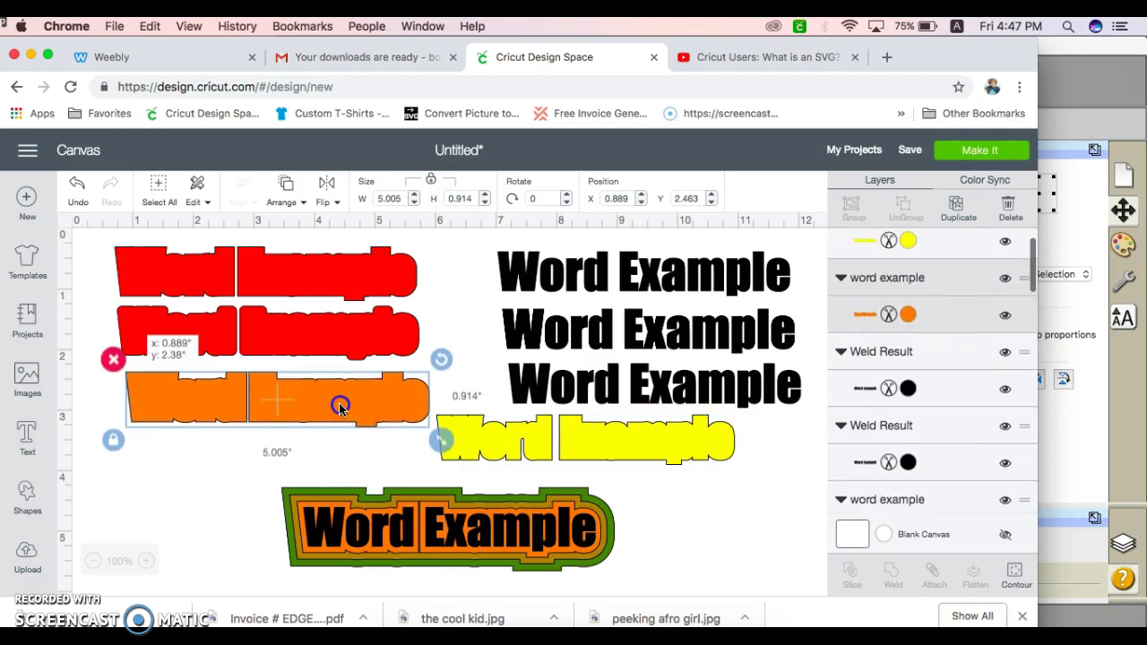
left_click_drag(607, 452, 297, 403)
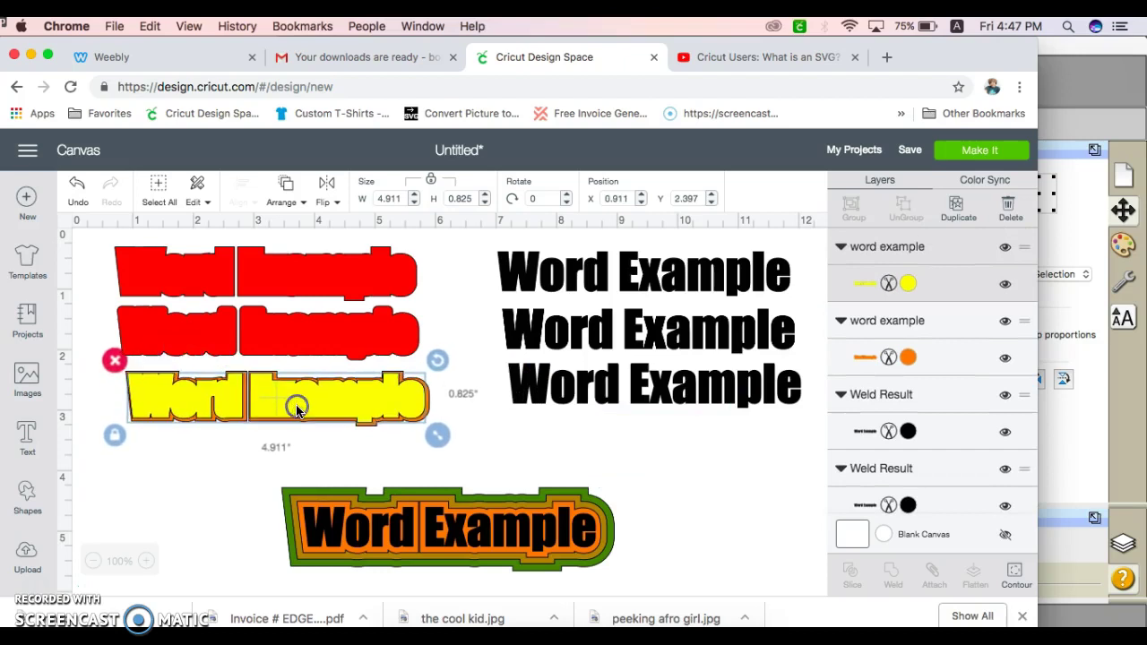
- Place the third line's black text on its yellow shadow at about X 0.9, Y 2.4 and move it to the front
left_click_drag(681, 386, 289, 394)
left_click(288, 182)
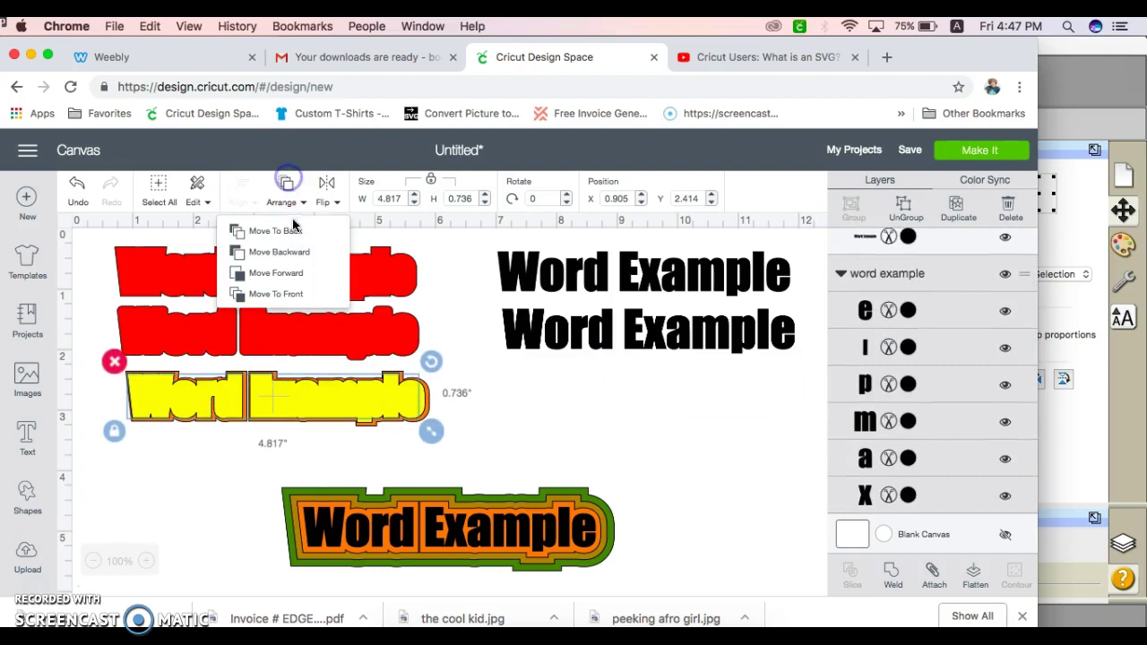
left_click(281, 292)
left_click_drag(349, 408, 353, 403)
- Ungroup the bottom design's black text and its orange, gold and green shadow
left_click(412, 535)
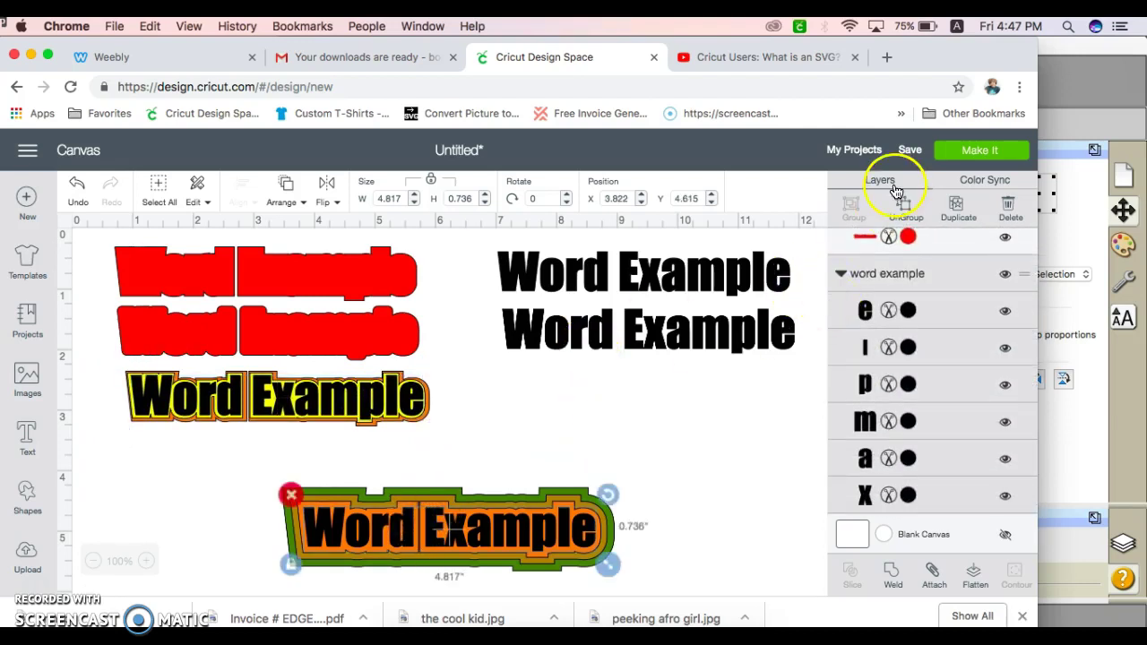
left_click(911, 206)
left_click(614, 395)
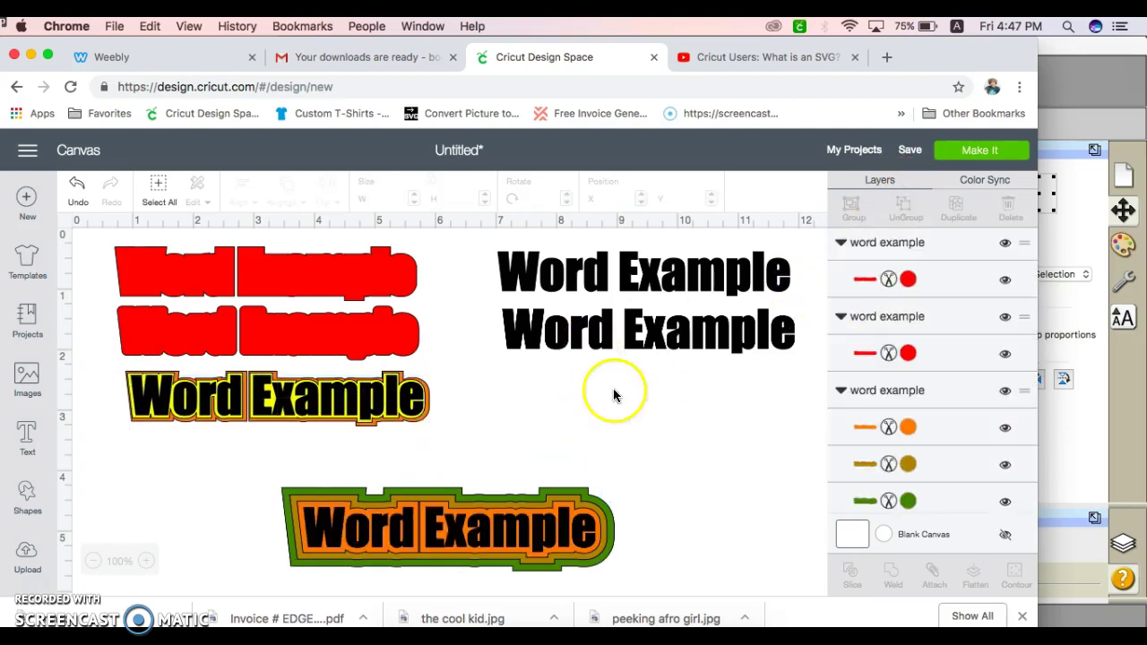
left_click(442, 507)
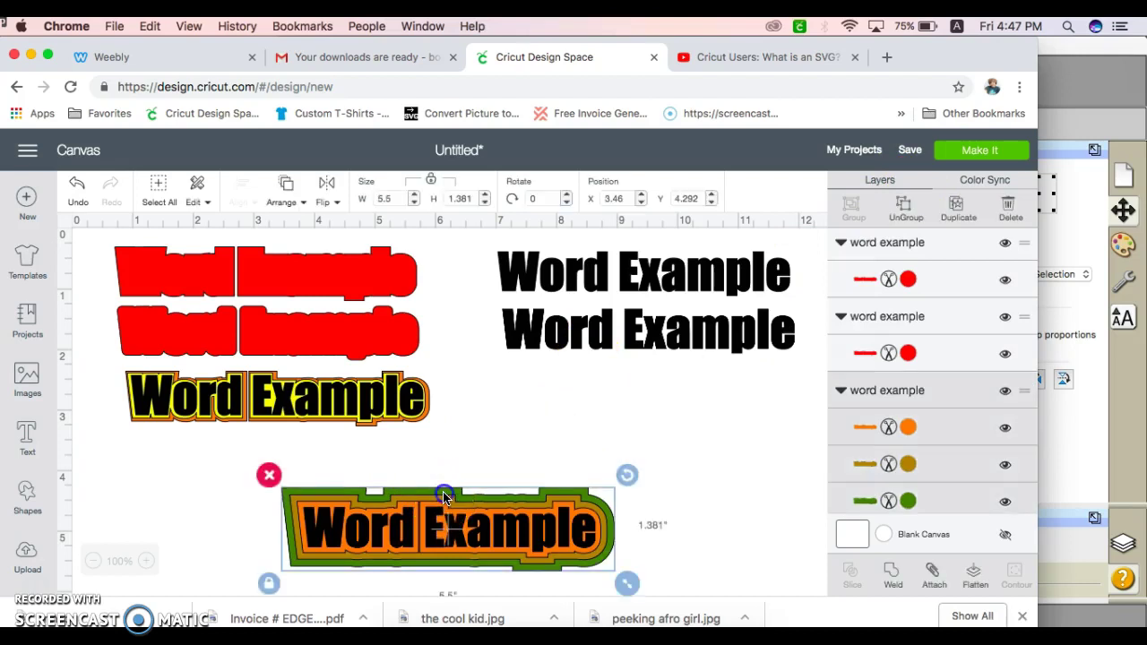
left_click(900, 212)
- Pull the bottom design's orange, gold and green shadow layers apart, placing the green one at about X 0.8, Y 3.4
left_click_drag(472, 521, 659, 431)
left_click_drag(512, 543, 726, 515)
left_click_drag(429, 526, 268, 469)
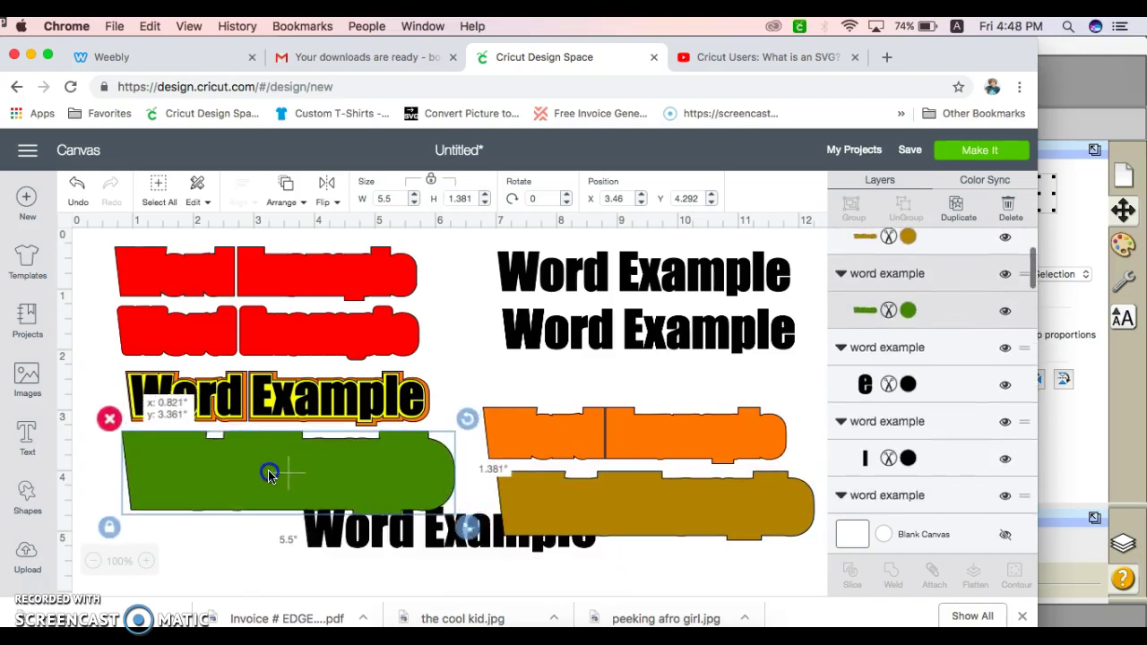
- Clear the space around the bottom black text, moving the gold layer to about X 7.1, Y 3.1 and the green to about X 6.4, Y 2.25
left_click(387, 535)
left_click(259, 531)
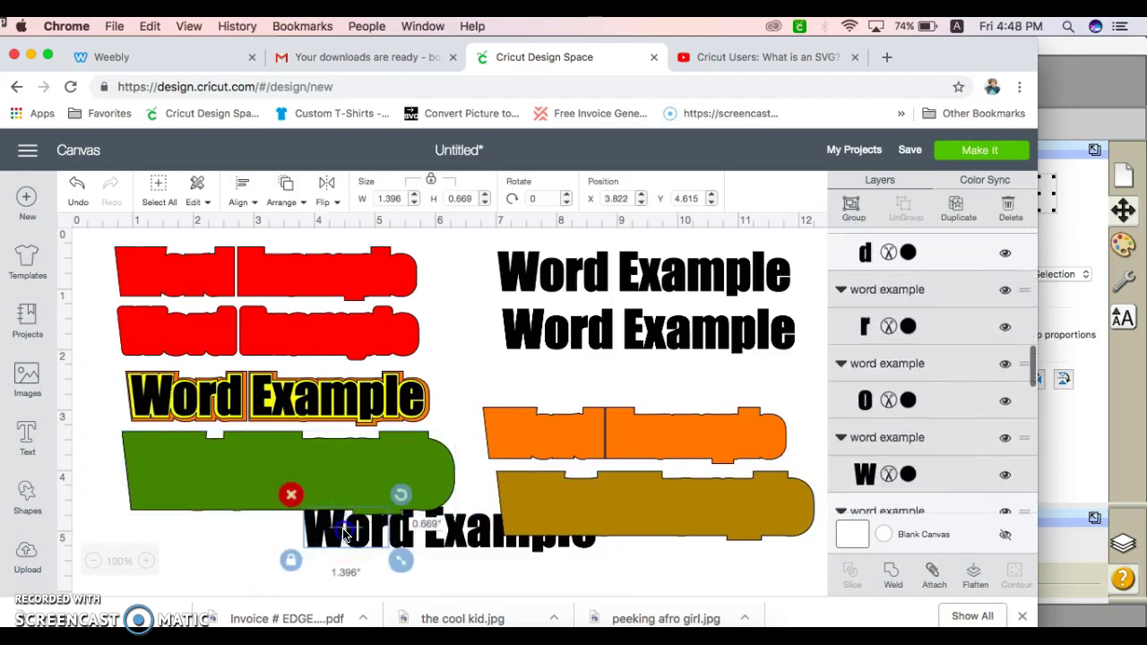
left_click(272, 529)
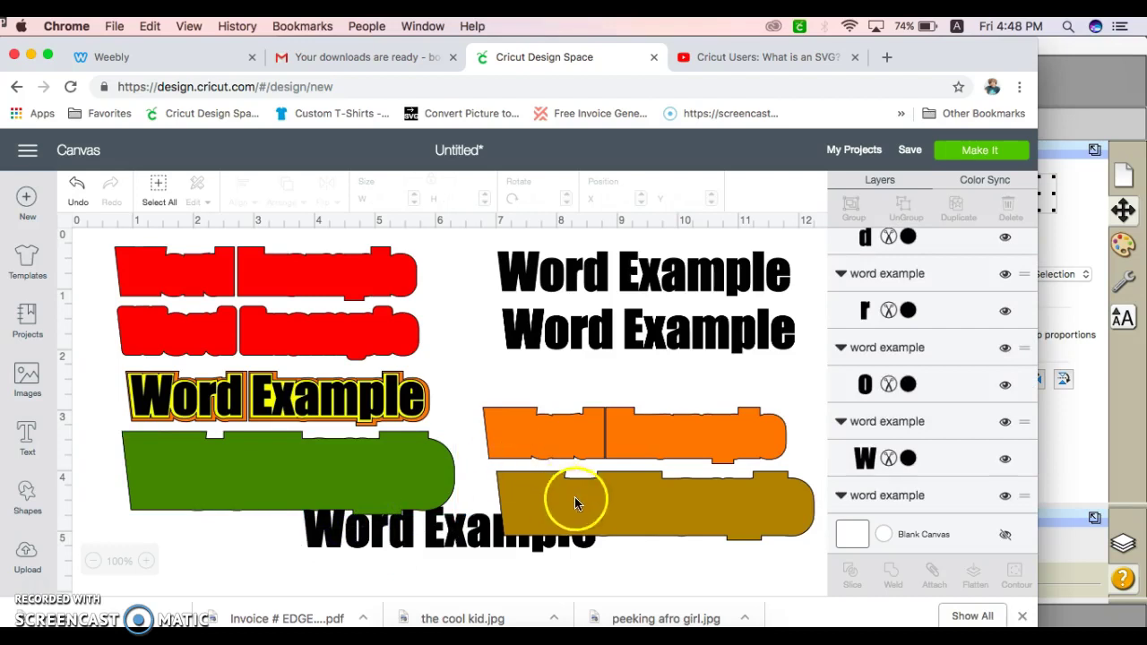
left_click_drag(574, 497, 574, 440)
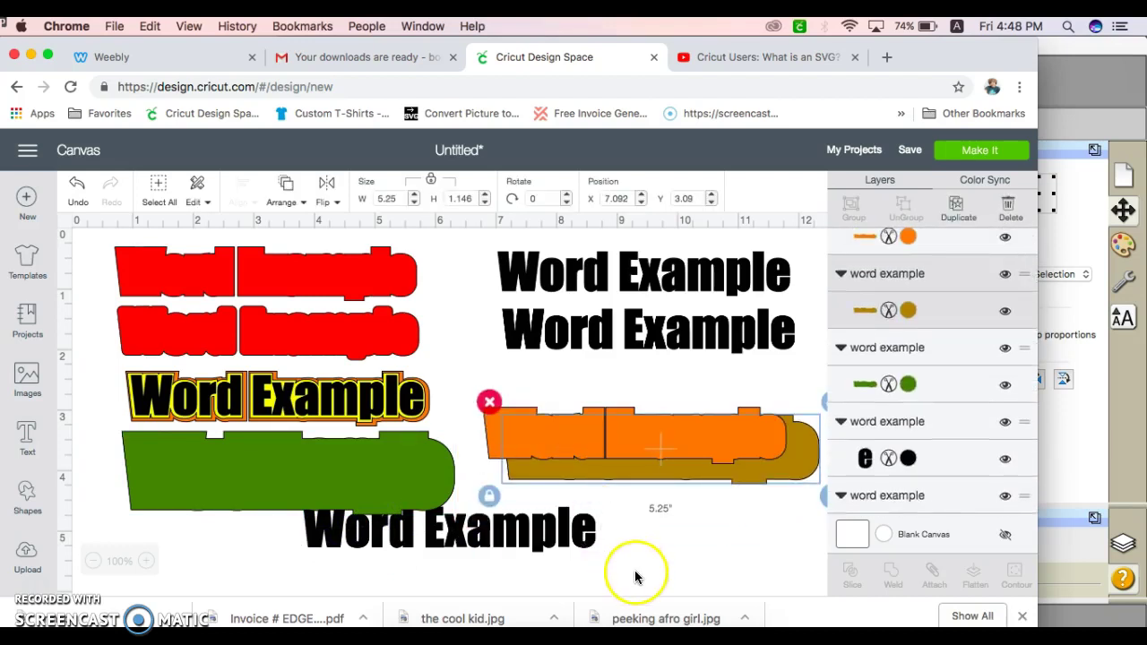
left_click_drag(416, 473, 755, 406)
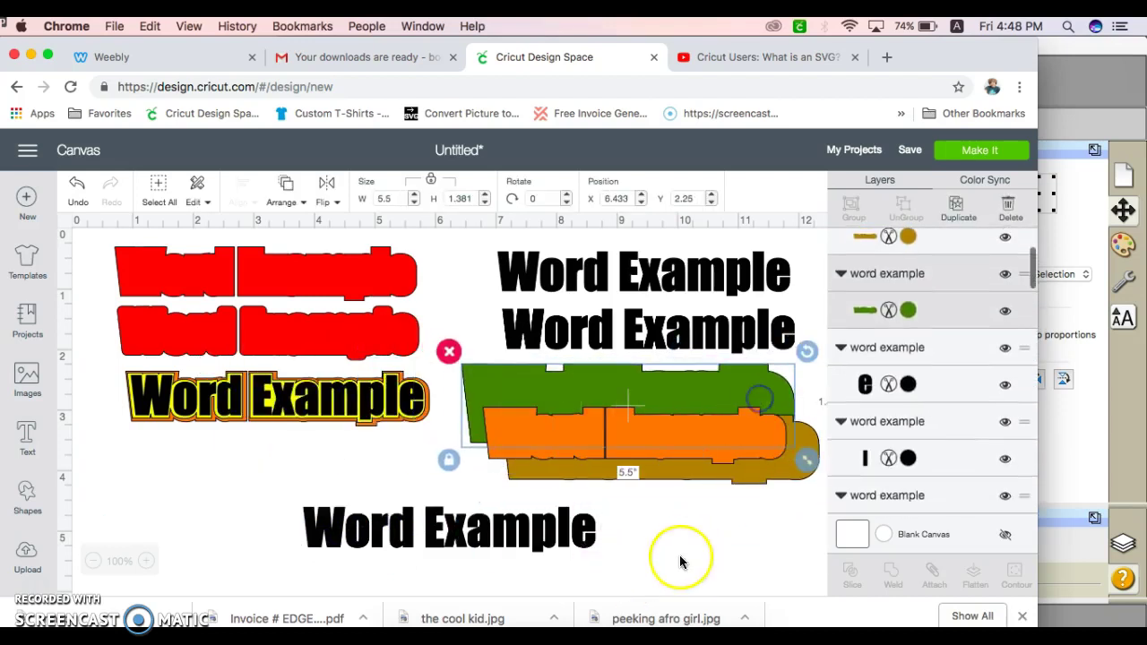
- Weld the letters of the bottom design's black text into one shape
left_click(643, 562)
left_click_drag(642, 563, 225, 481)
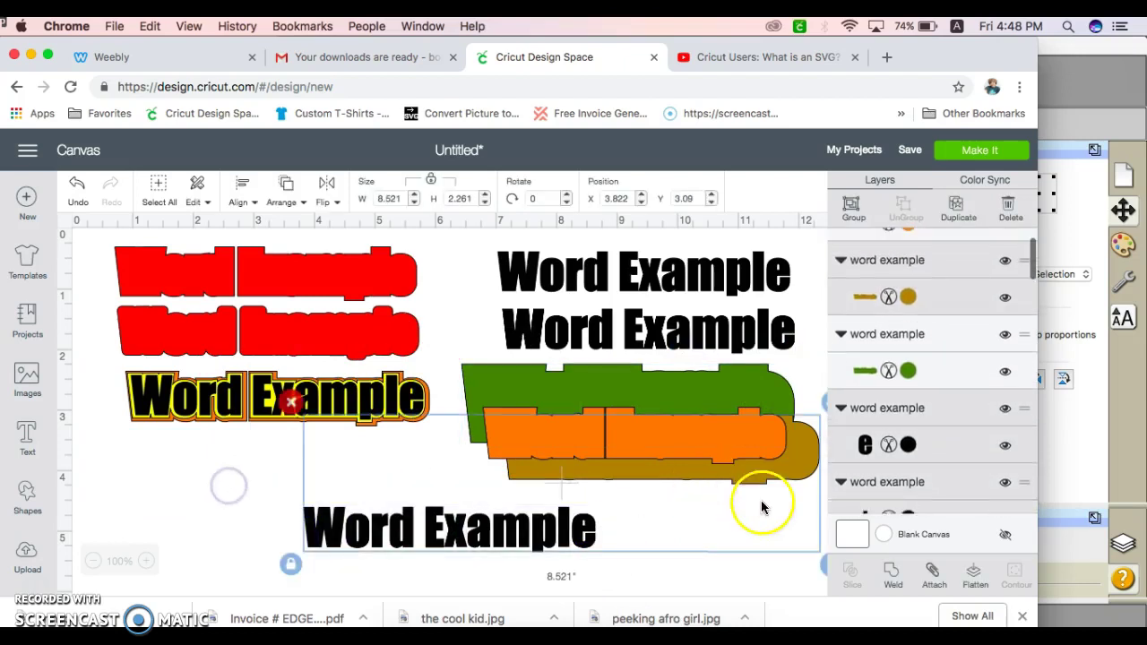
left_click(540, 584)
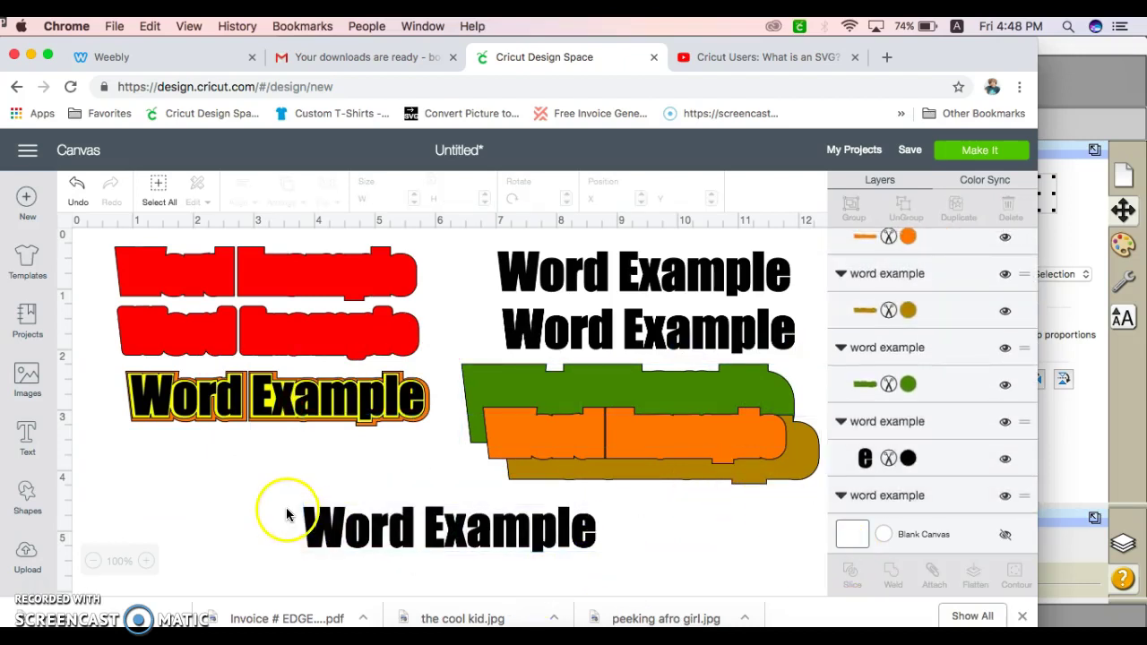
left_click_drag(291, 497, 628, 568)
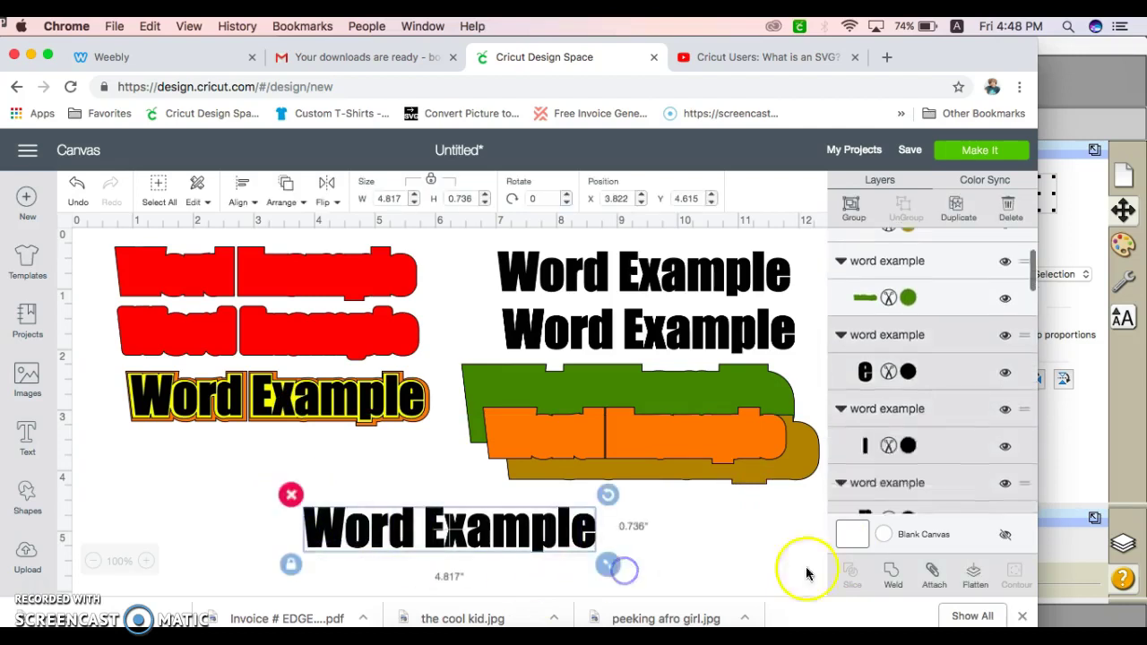
left_click(894, 571)
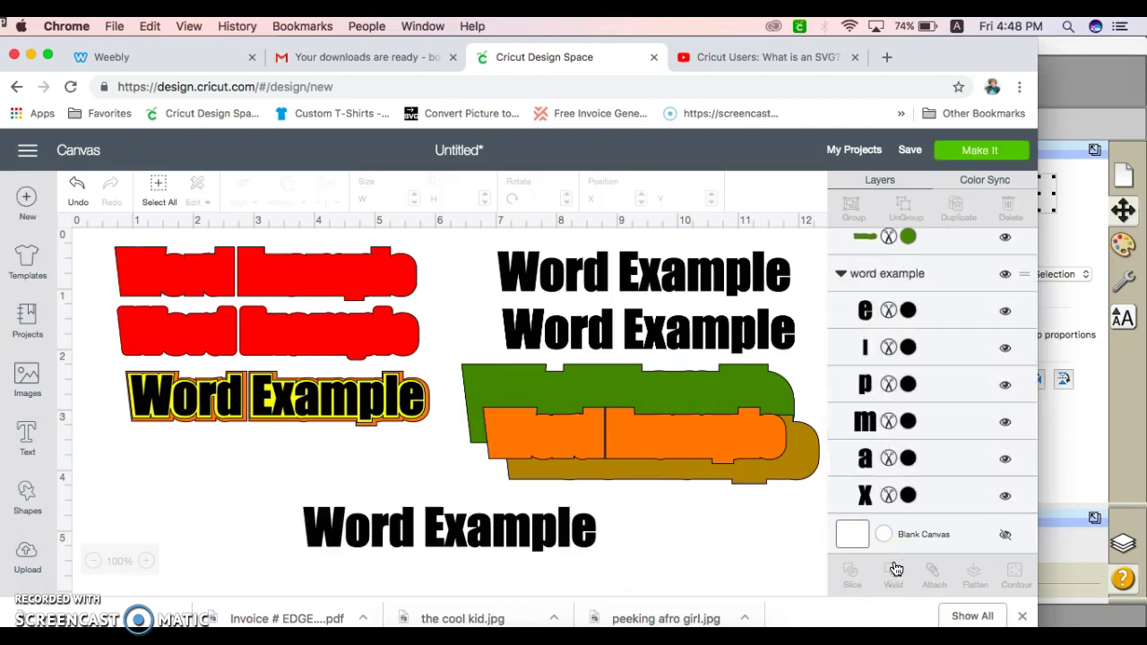
- Delete the first two lines' black texts and red shadows, and the whole stacked third line with its yellow and orange shadows
left_click(709, 269)
key("Delete")
left_click(696, 332)
key("Delete")
left_click(372, 274)
key("Delete")
left_click(373, 320)
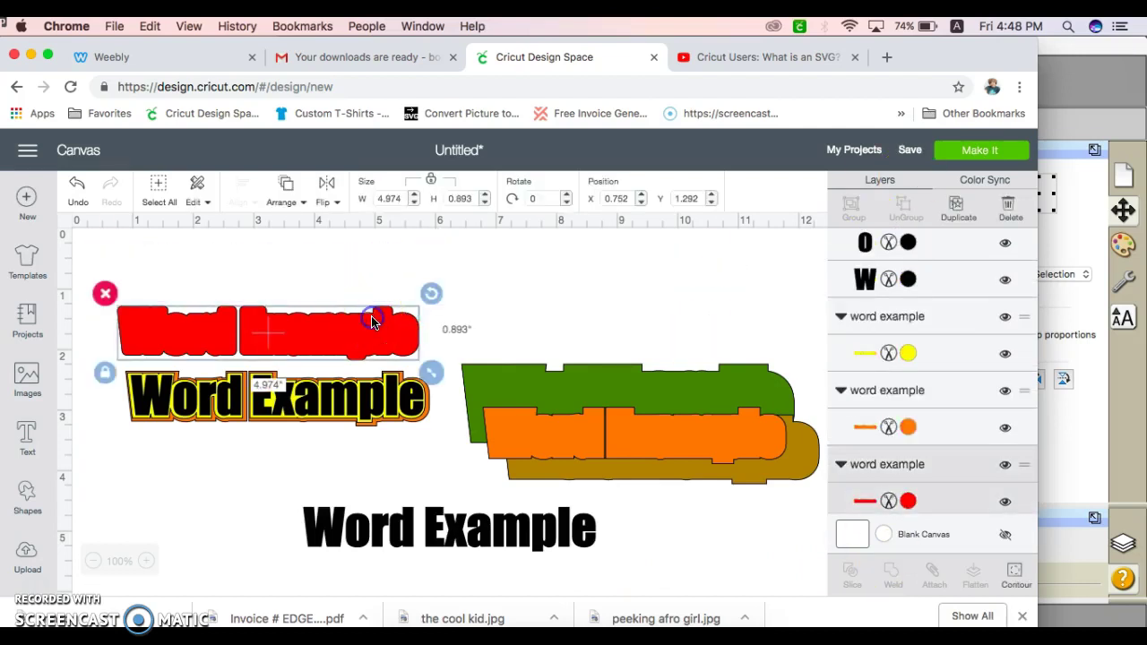
key("Delete")
left_click(344, 399)
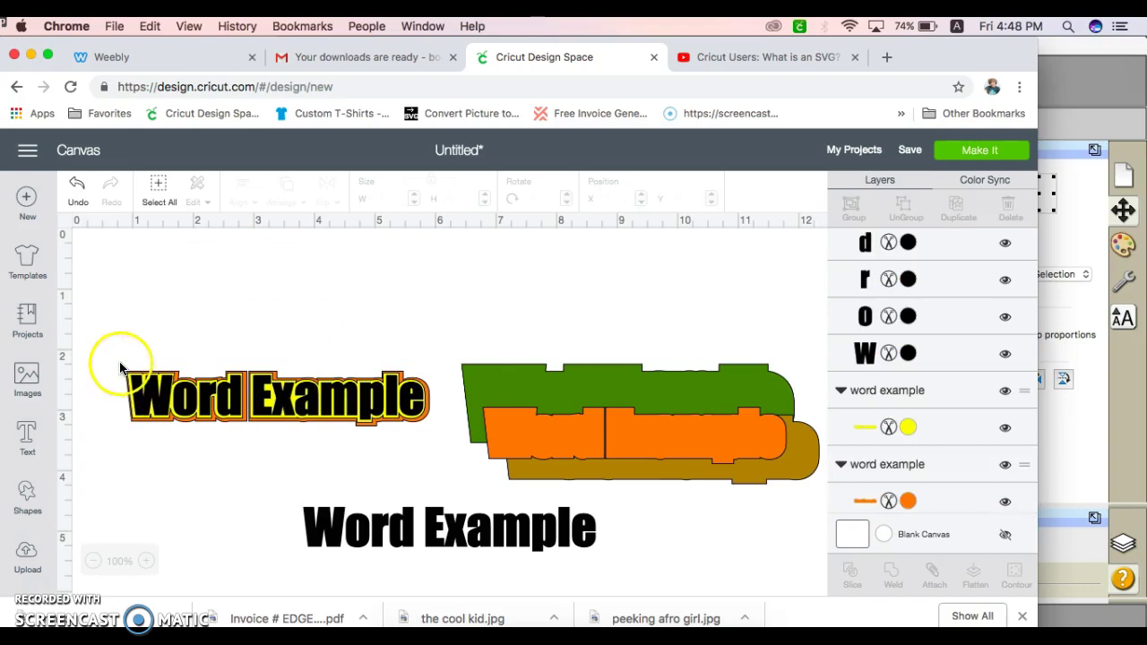
left_click_drag(109, 356, 440, 450)
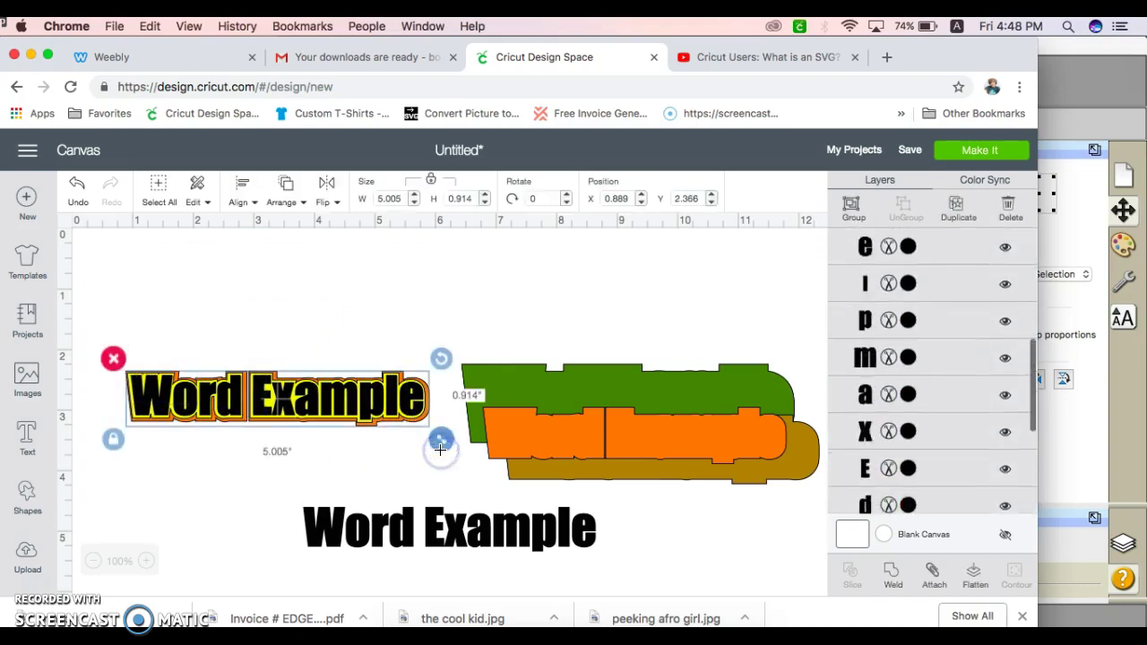
key("Delete")
- Arrange the remaining layers in a column of green, gold and orange shadows, with the black text lowest at about X 4.3, Y 4.2
left_click_drag(476, 525, 483, 233)
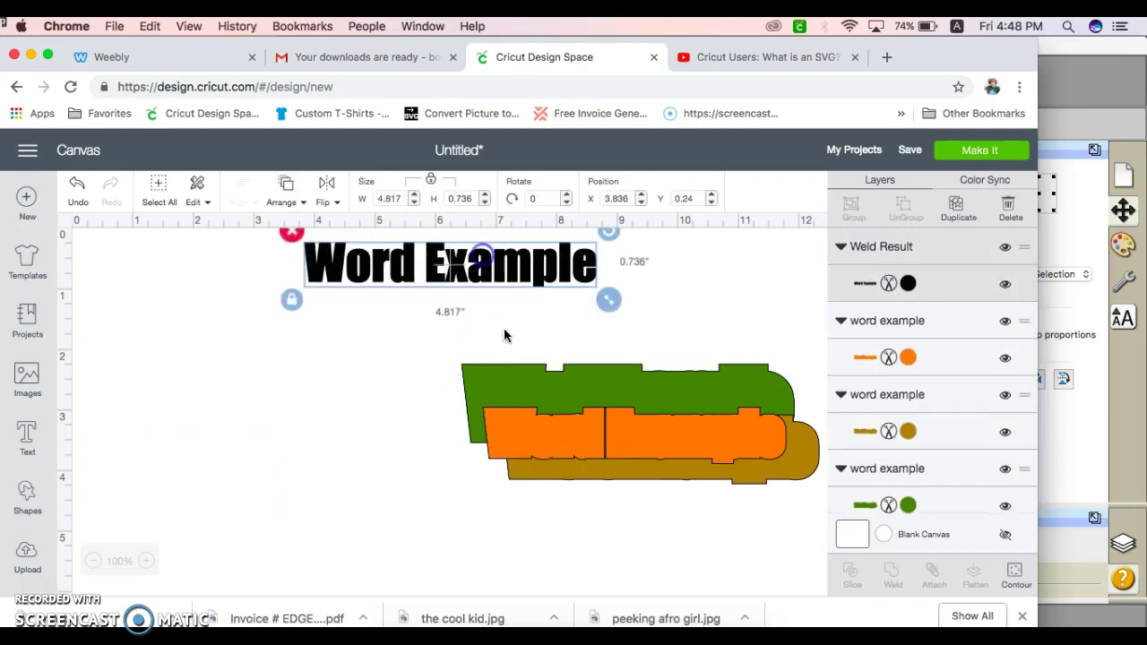
left_click_drag(565, 436, 609, 304)
left_click_drag(608, 371, 455, 341)
left_click_drag(472, 263, 471, 483)
left_click_drag(463, 367, 456, 297)
left_click_drag(699, 463, 513, 376)
left_click_drag(758, 318, 556, 436)
left_click_drag(555, 491, 588, 507)
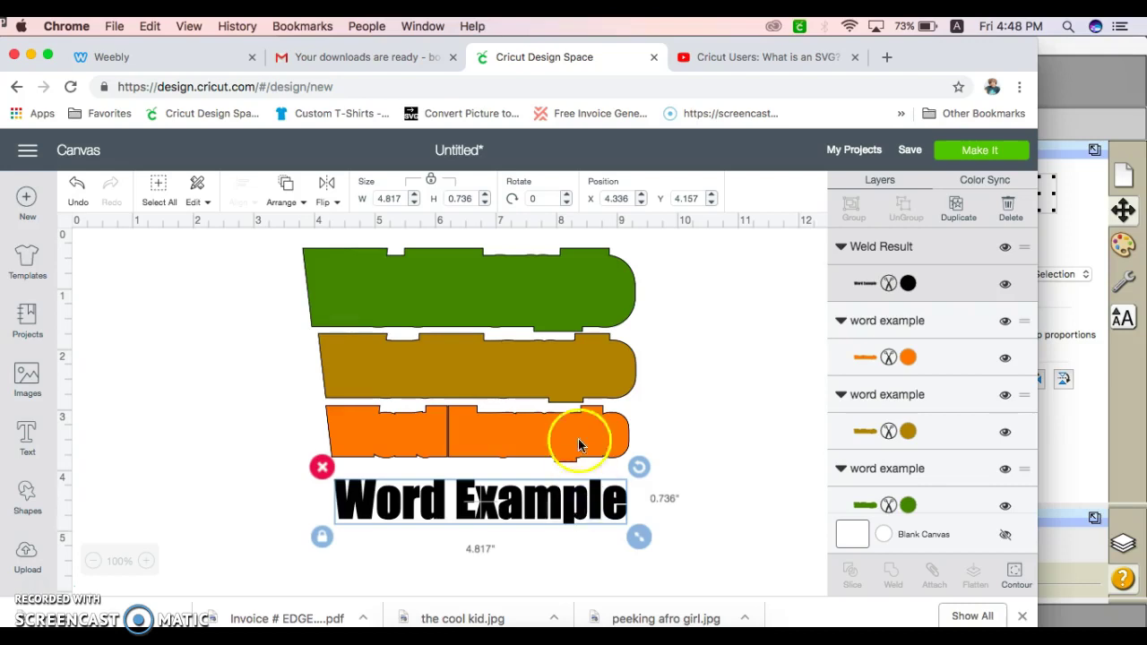
- Stack the gold layer on the green one, the orange layer at about X 4.0, Y 0.5, and the black text on top
left_click_drag(555, 385, 548, 306)
left_click_drag(549, 433, 541, 291)
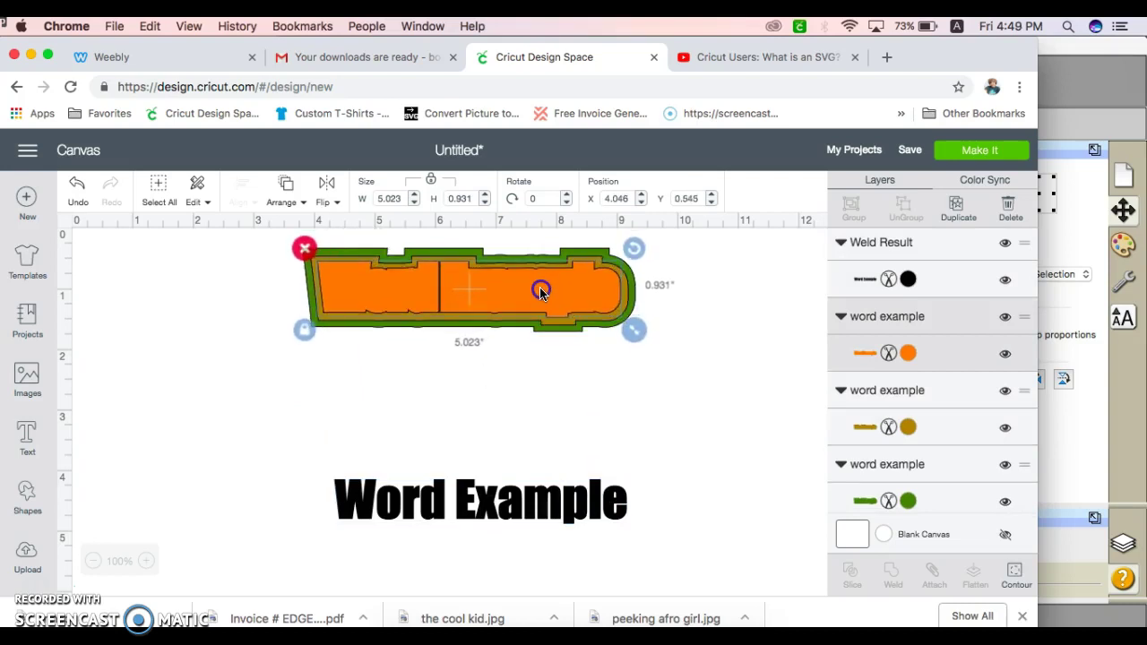
left_click_drag(546, 504, 538, 299)
left_click(607, 444)
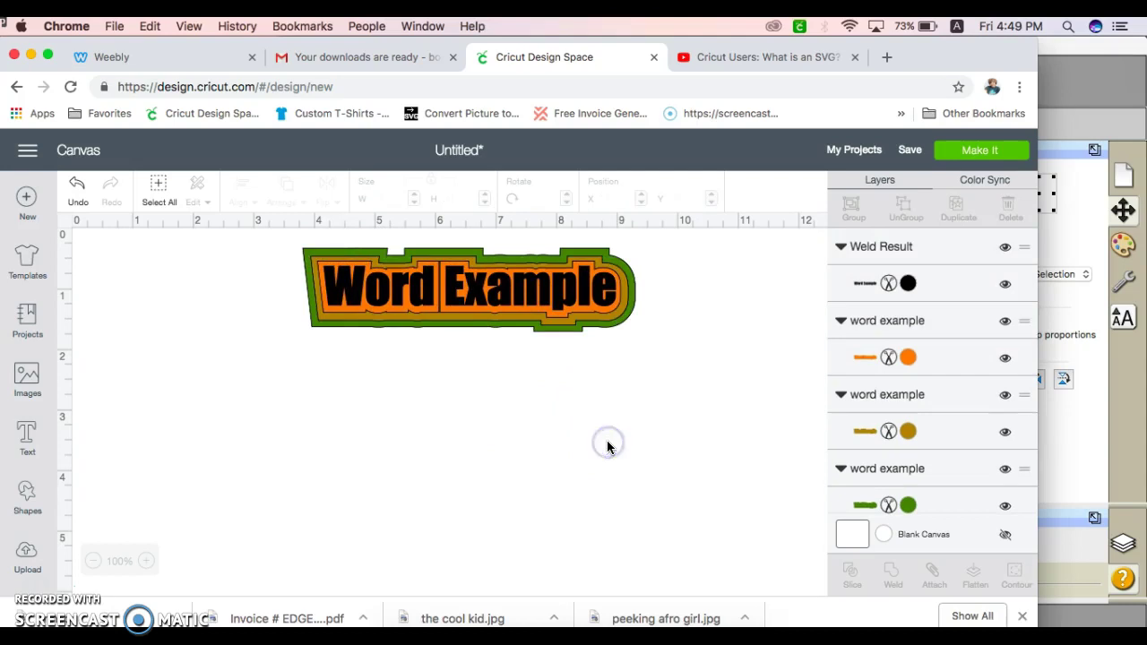
- Preview the cutting mats for the black text and the orange, gold and green layers, and return to the canvas
left_click(983, 152)
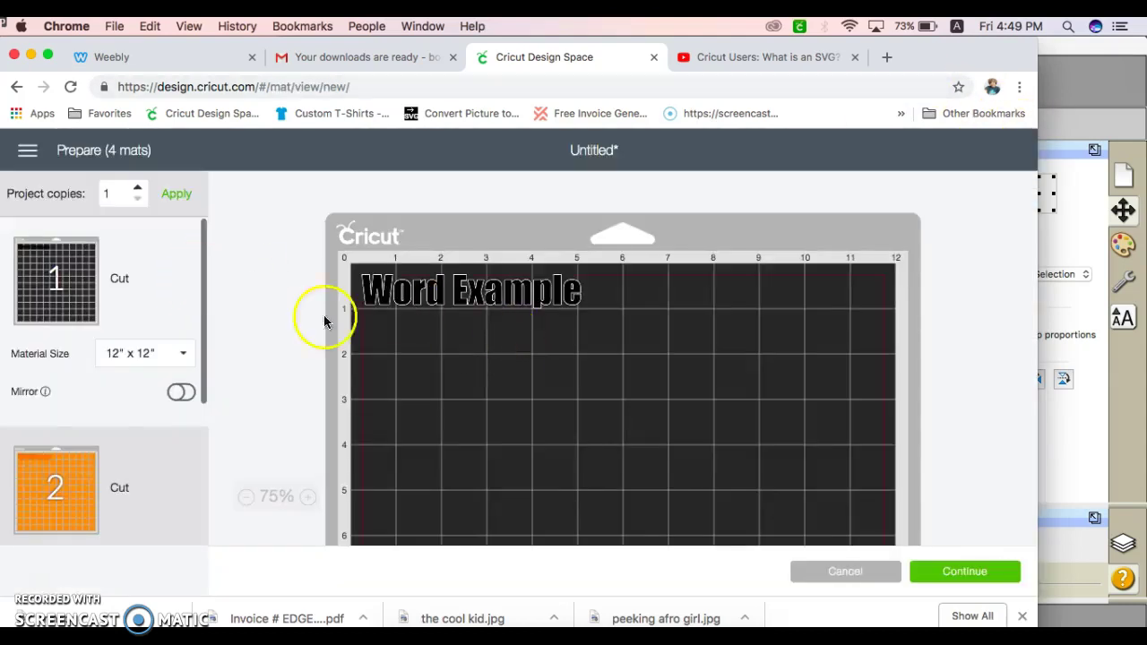
left_click(168, 456)
scroll(168, 450, "down", 3)
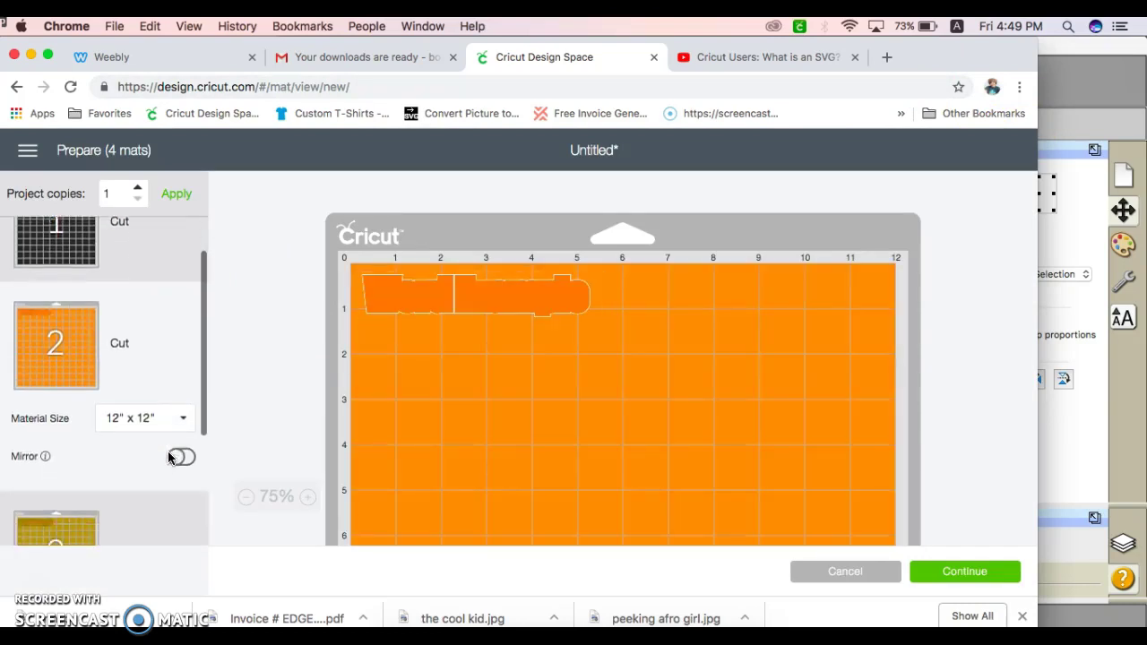
left_click(159, 450)
scroll(159, 444, "down", 3)
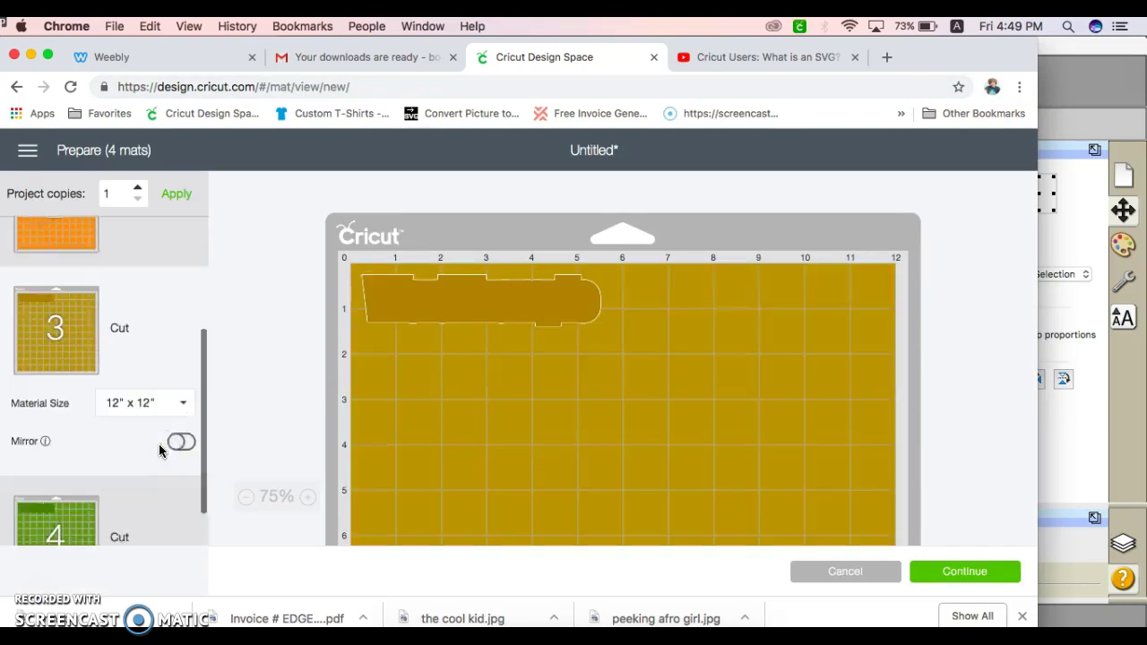
left_click(160, 445)
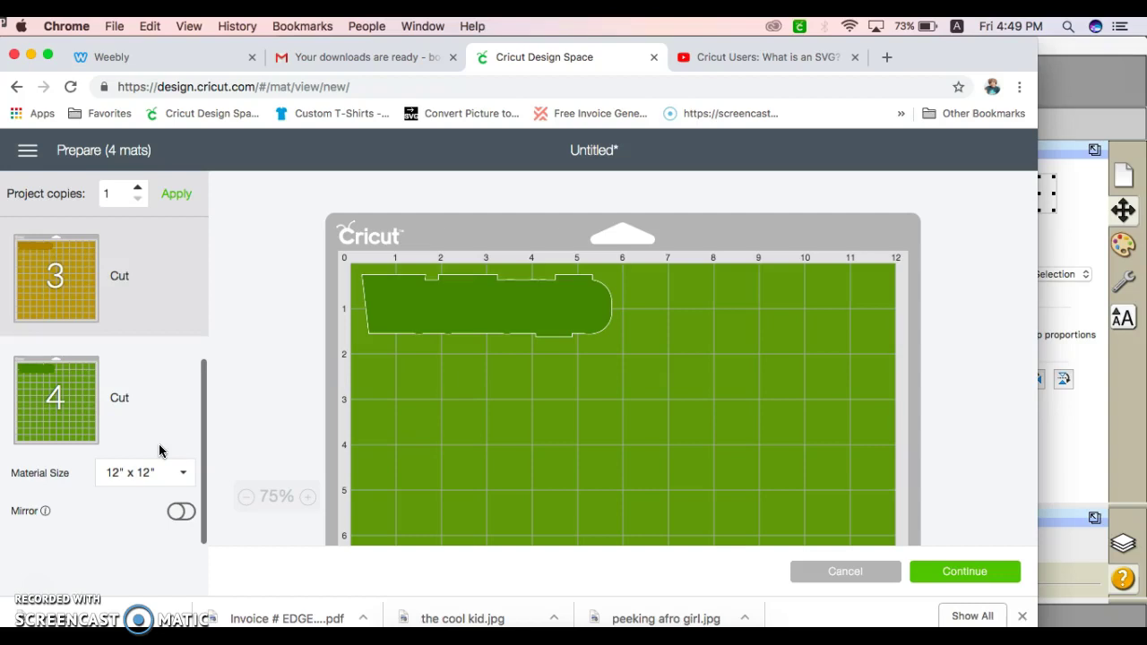
left_click(837, 570)
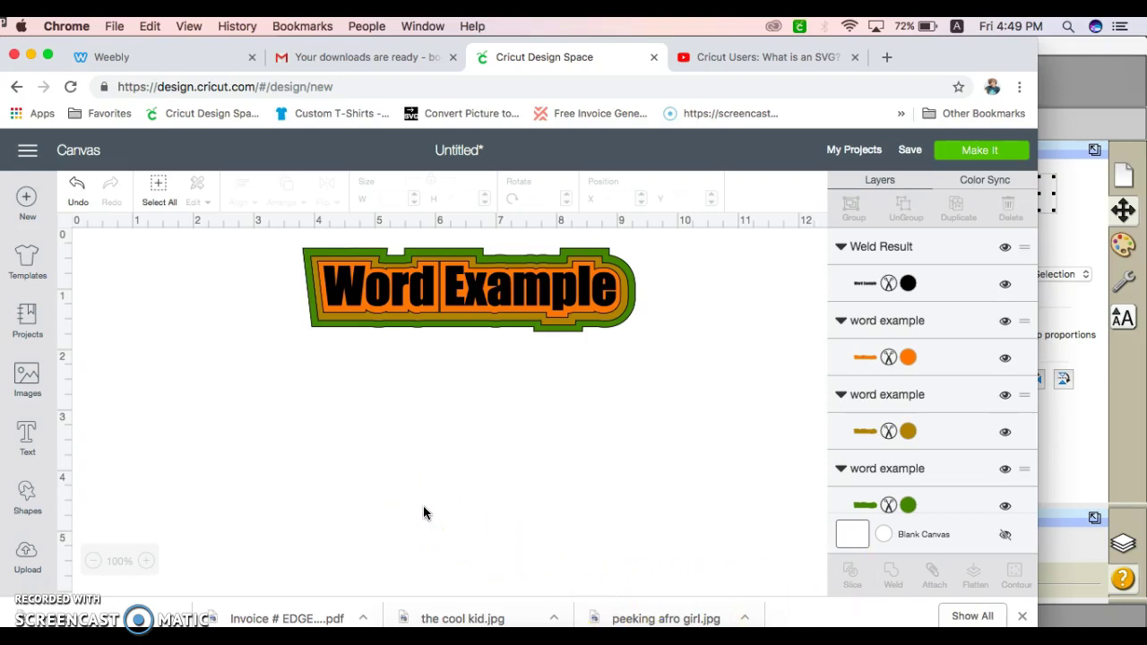
left_click(230, 453)
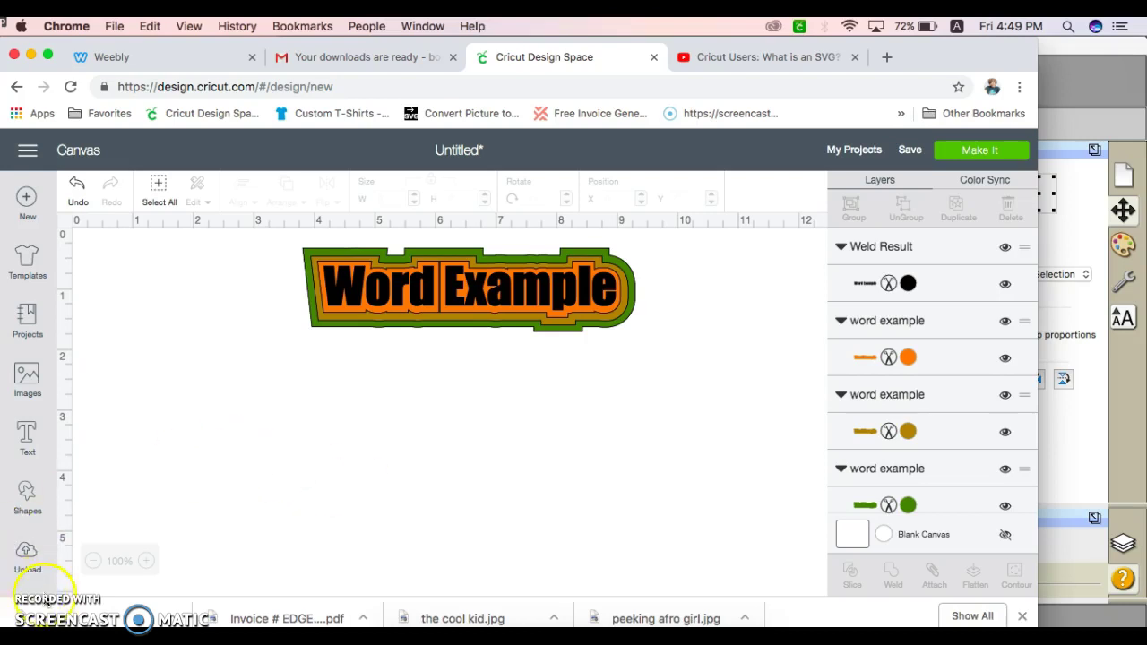